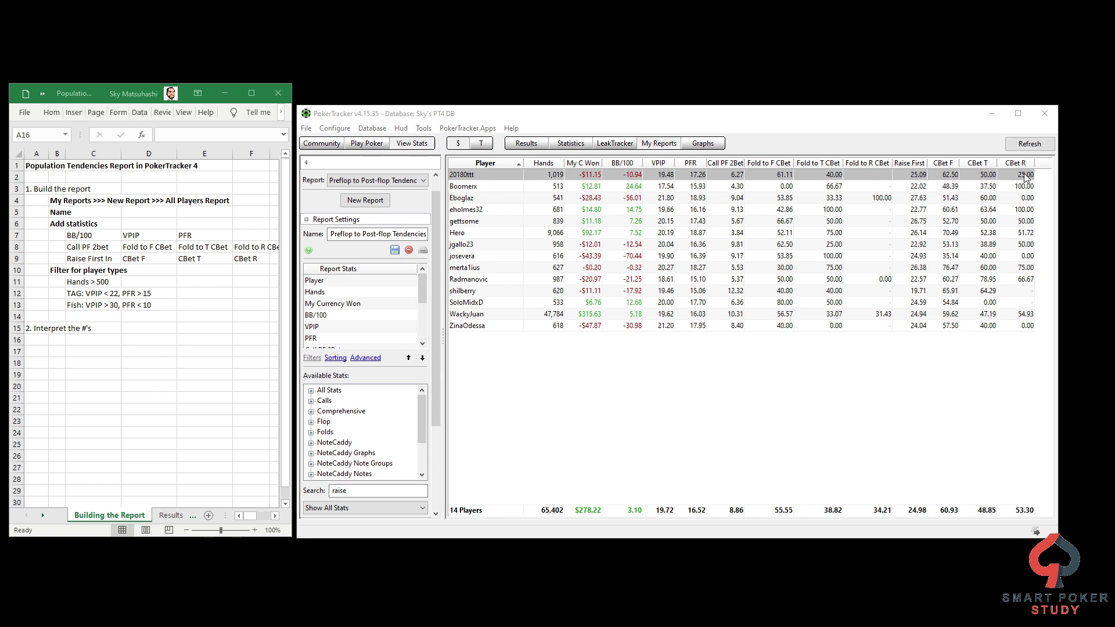
Step: Create a new All Players Report named "Pop Tend" with the common stats included
mouse_move(1025, 178)
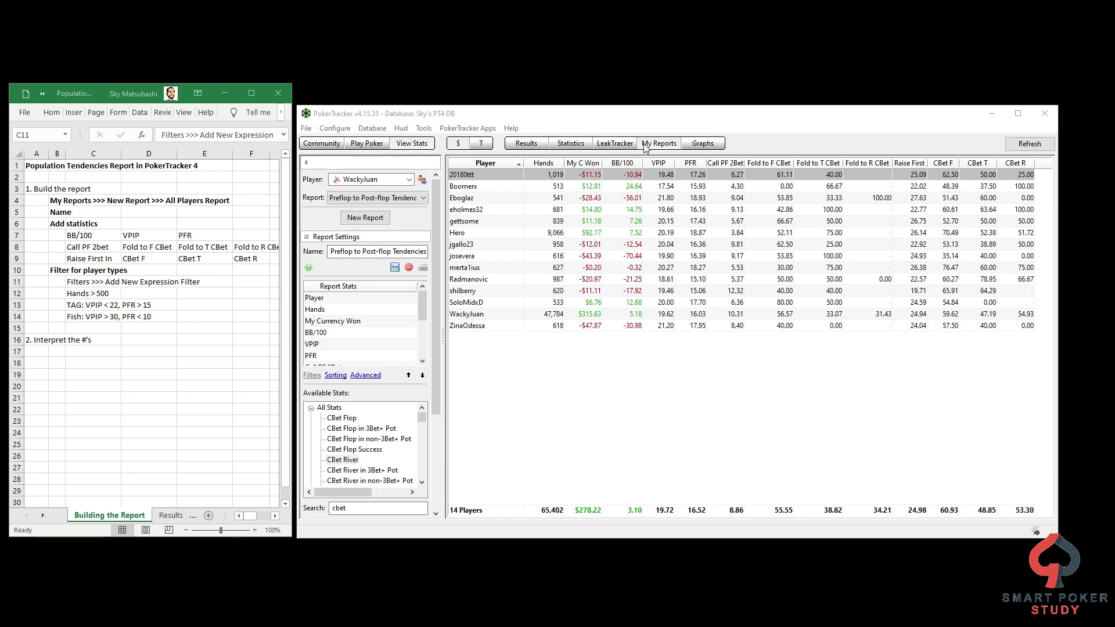
left_click(363, 222)
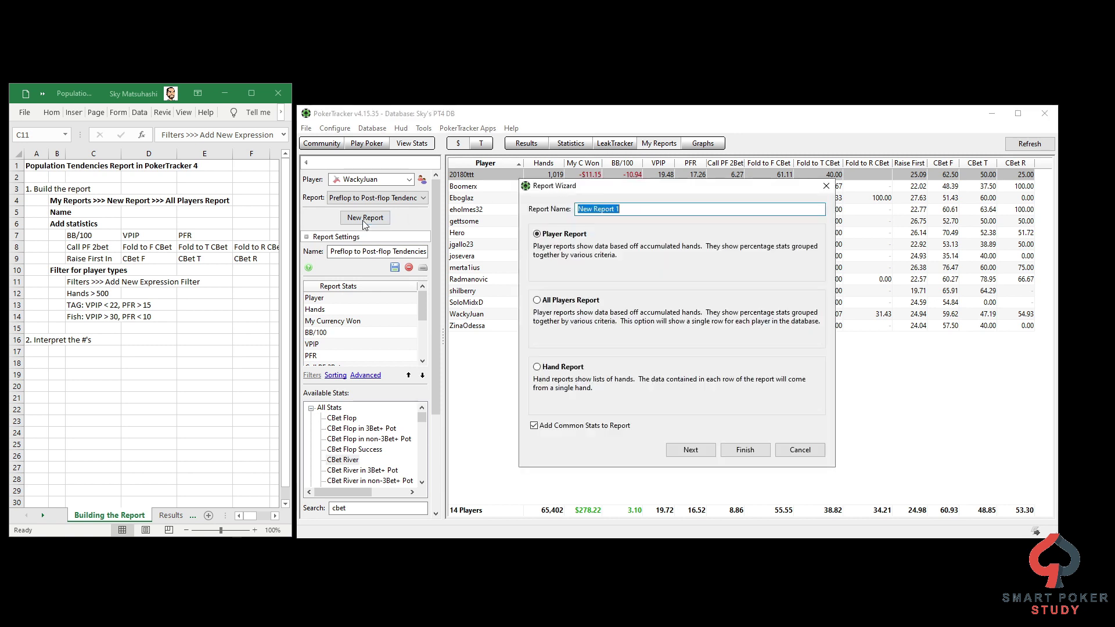
left_click(569, 302)
left_click(626, 209)
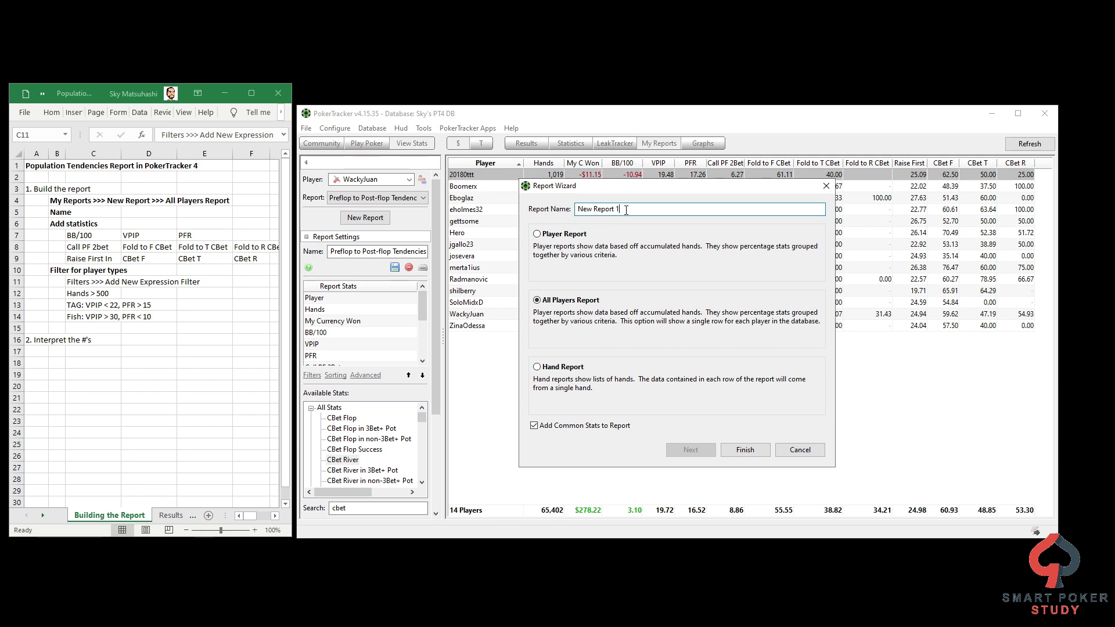
triple_click(626, 209)
type("Pop Tend")
left_click(745, 450)
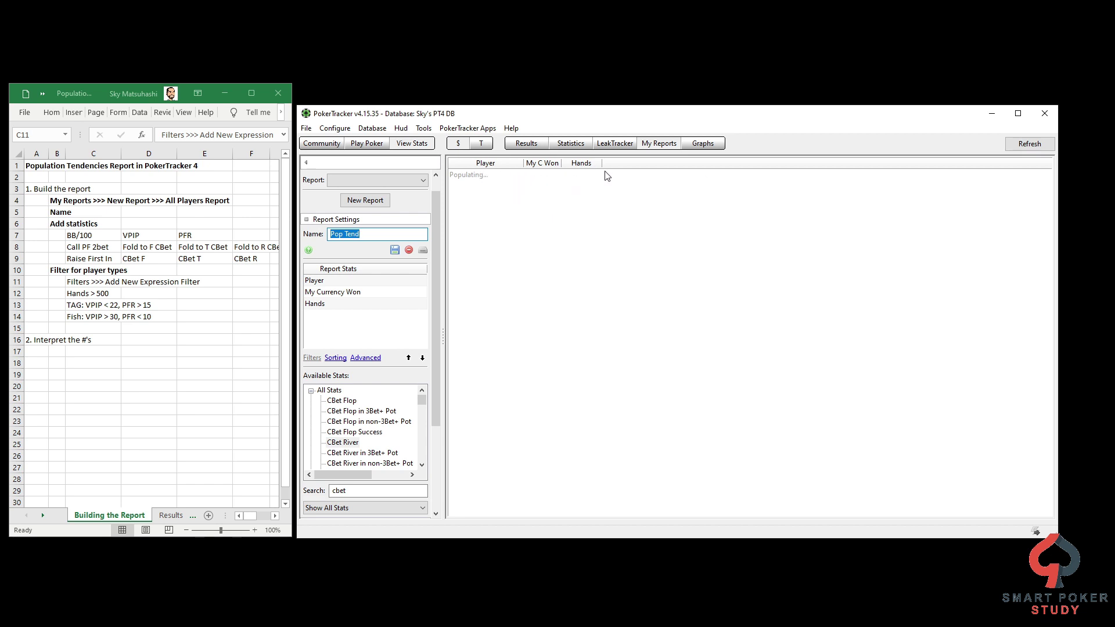
Step: Move the Hands stat above My Currency Won in the report's stat list and add the BB/100 stat
left_click(328, 307)
left_click(408, 358)
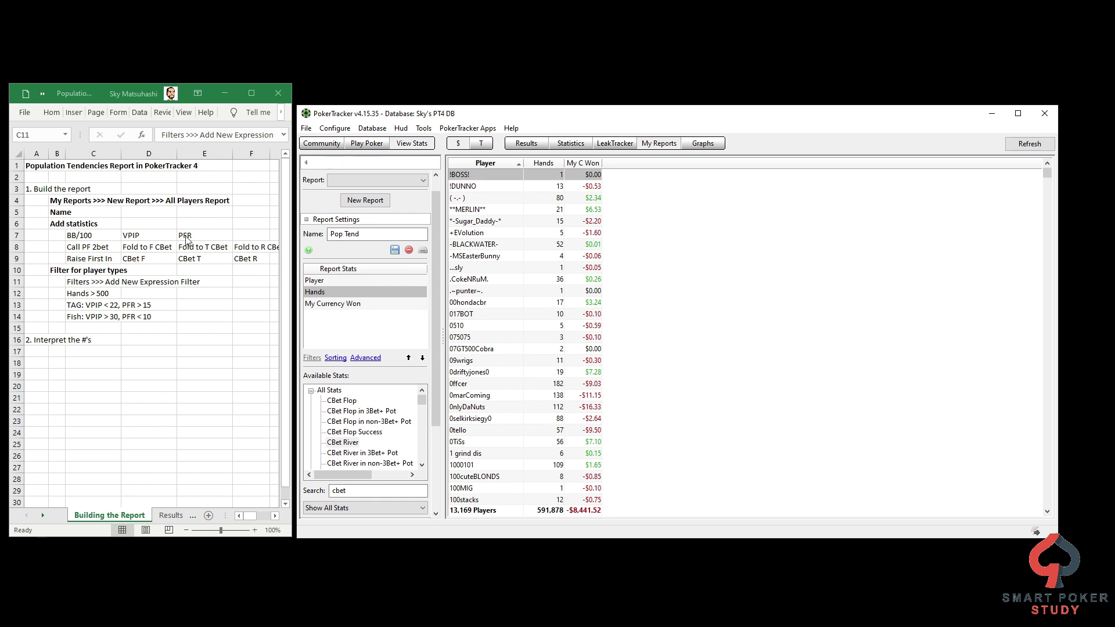
left_click(87, 238)
key("F2")
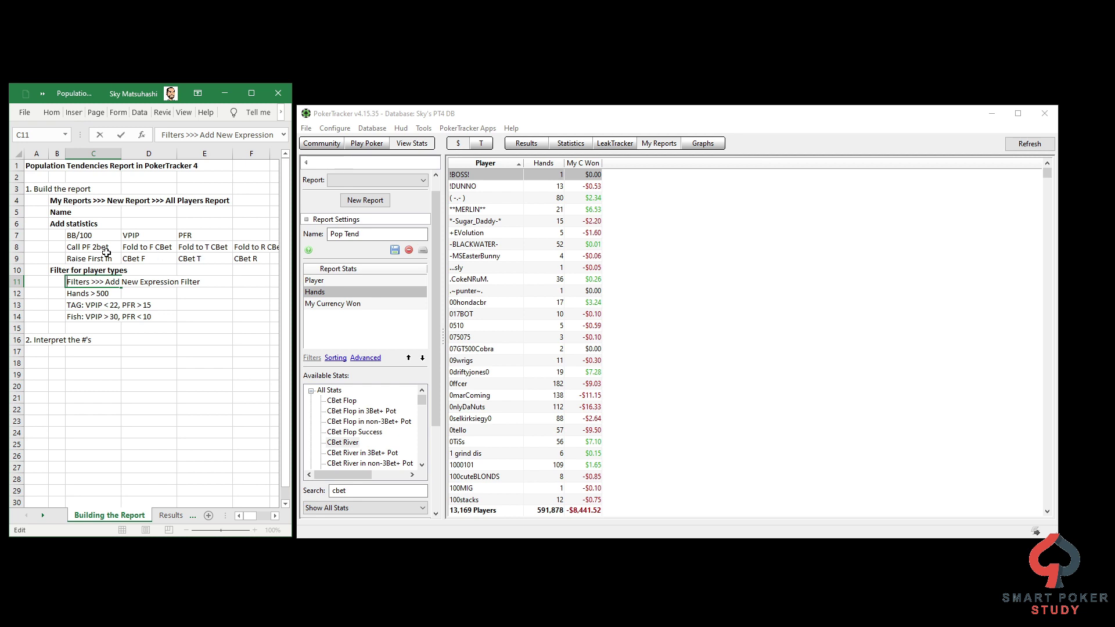
left_click(90, 236)
key("Left")
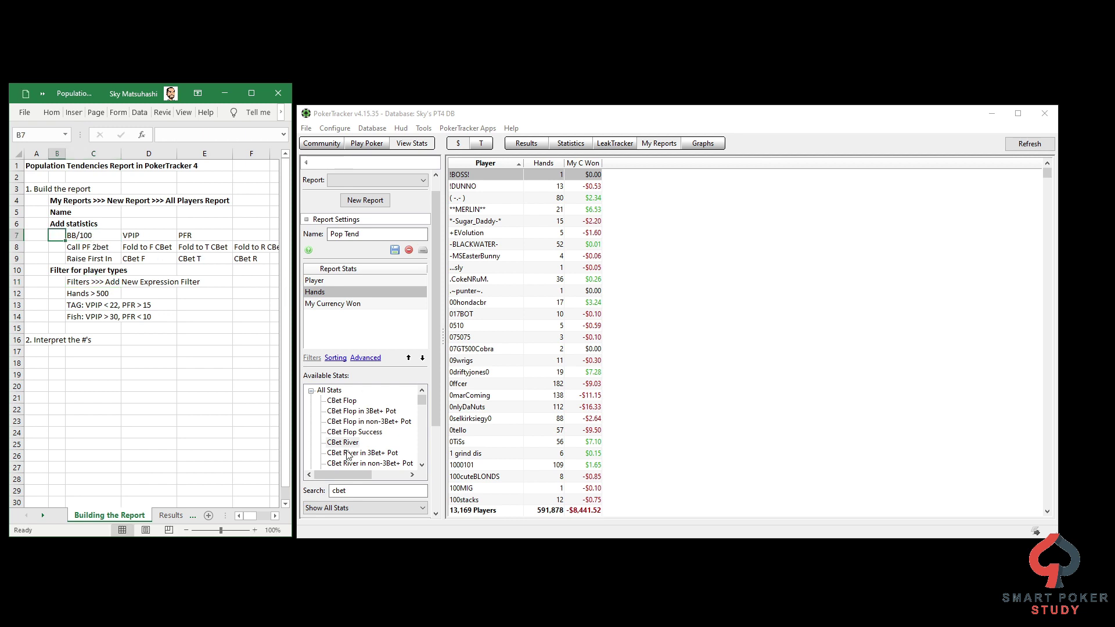
double_click(338, 492)
type("bb")
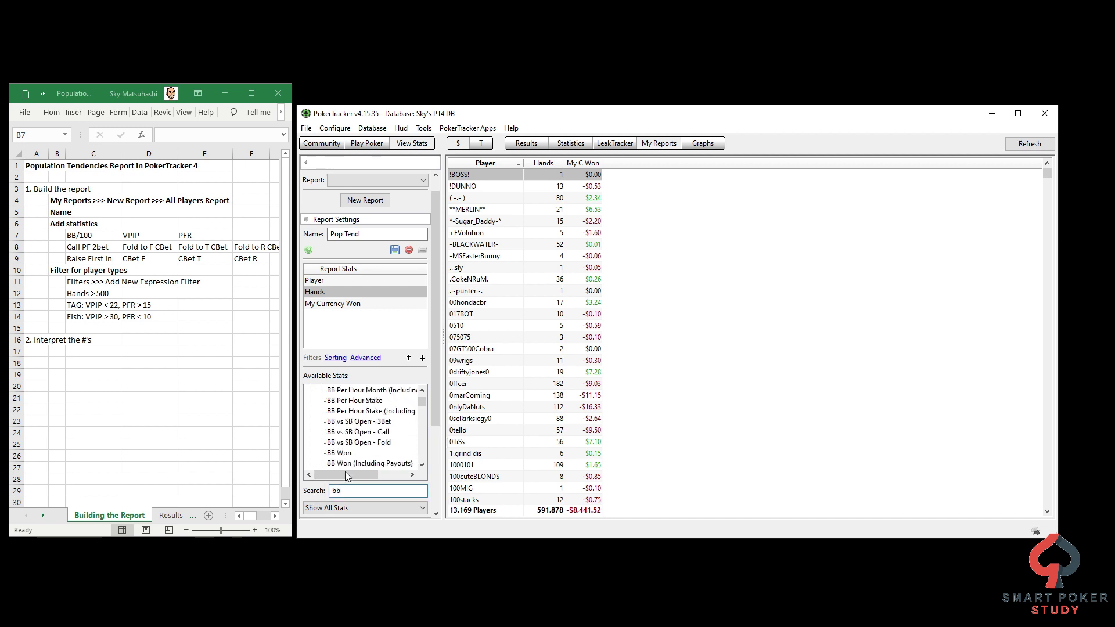
scroll(358, 458, "down", 2)
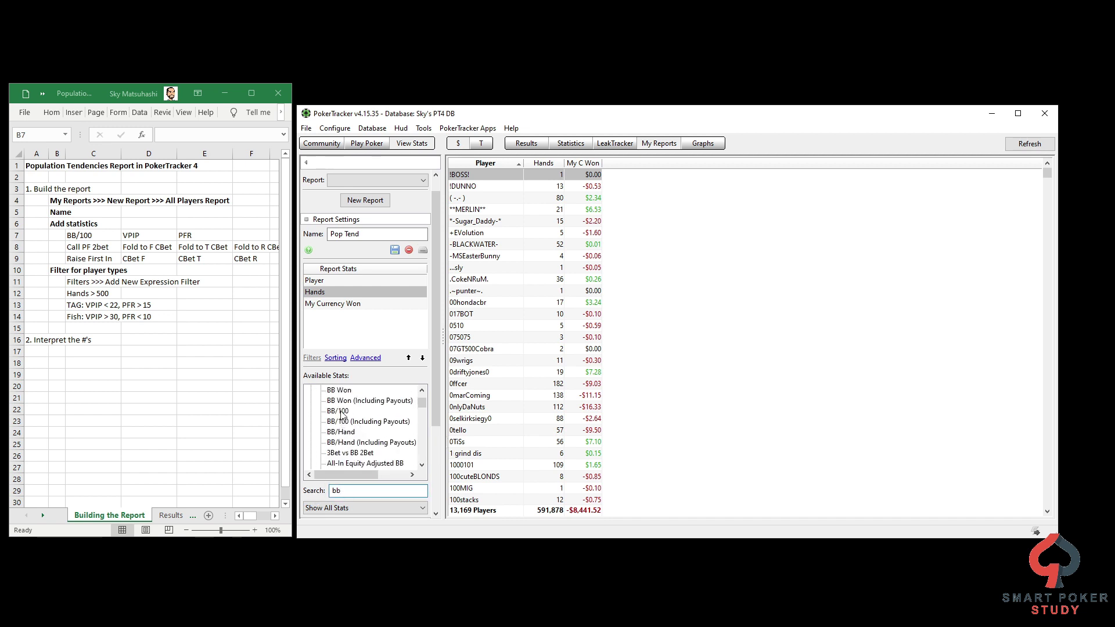
double_click(342, 411)
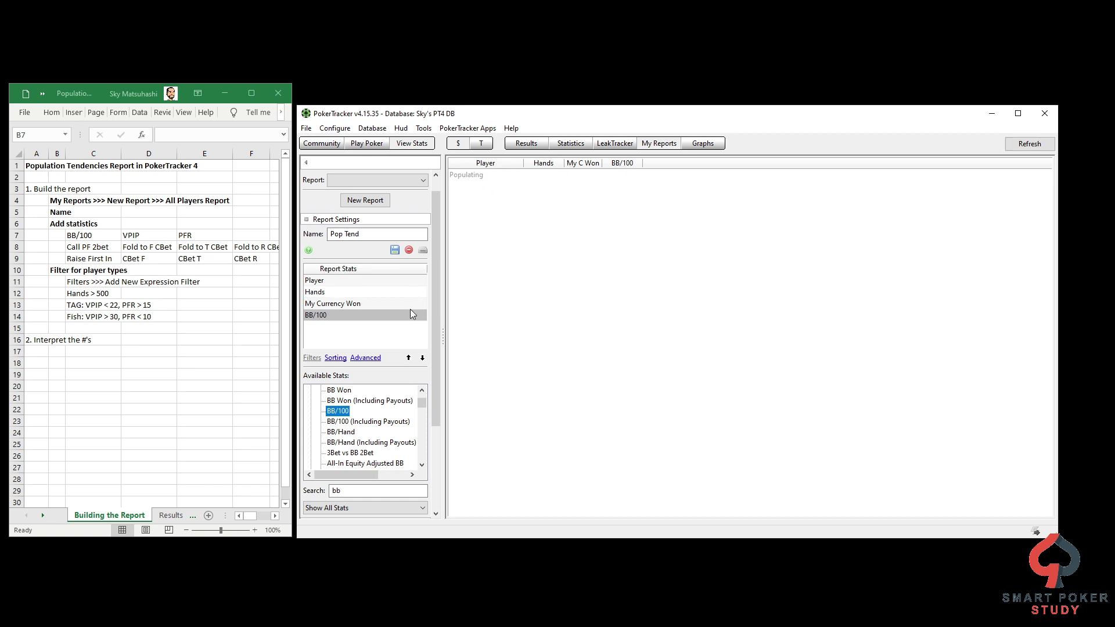
Step: Move the BB/100 stat up two places in the report's stat list and return it to its place below My Currency Won
left_click(409, 358)
left_click(409, 358)
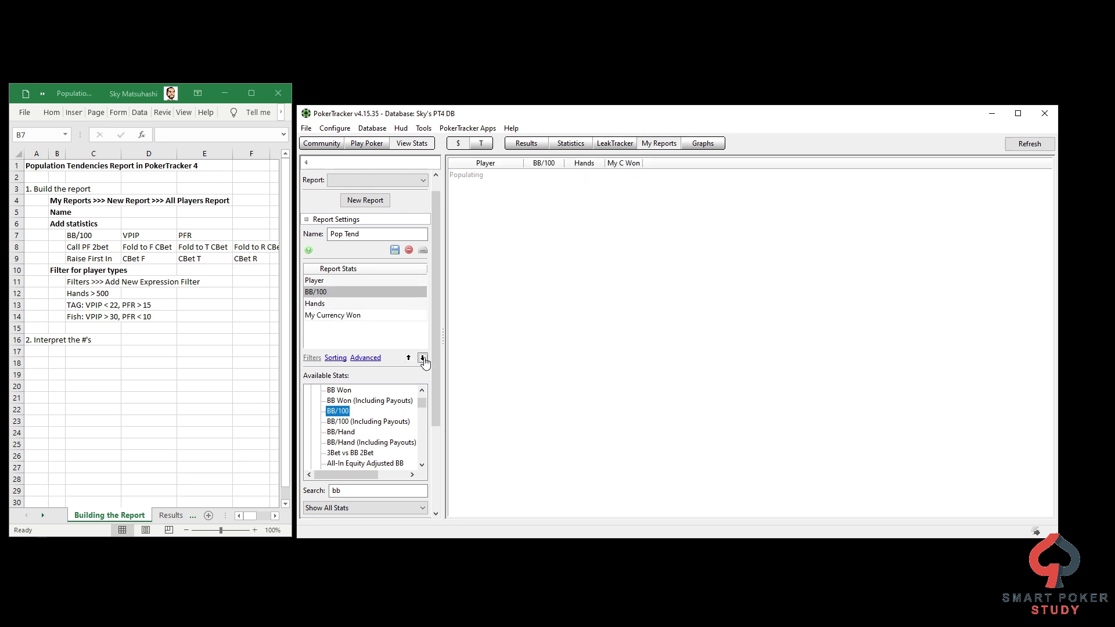
left_click(422, 358)
left_click(422, 357)
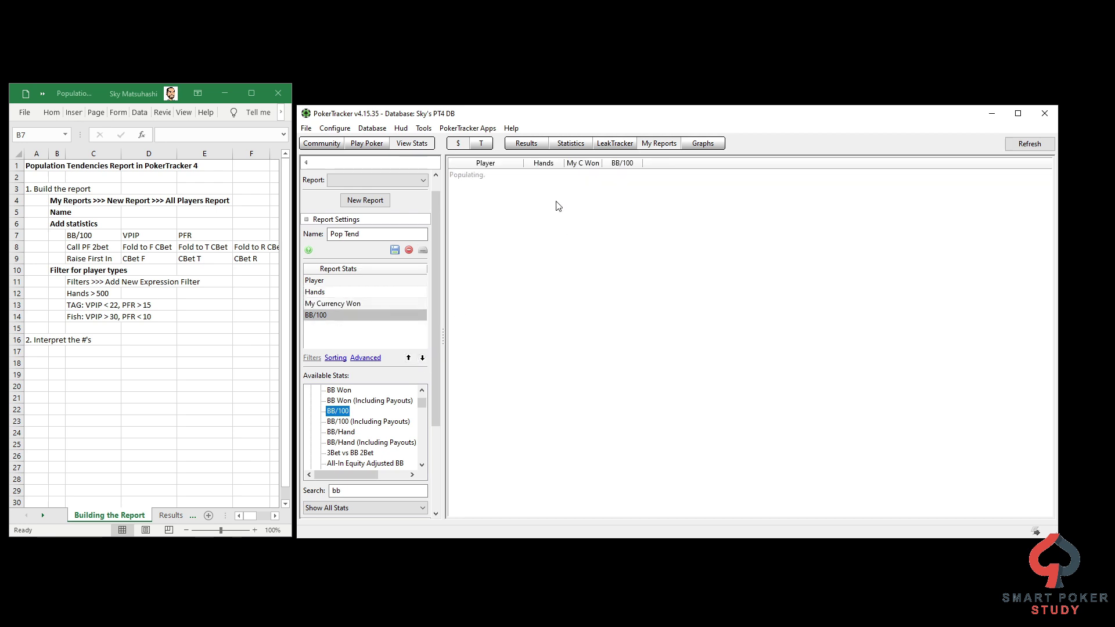
Step: Find the VPIP and PFR stats and add both to the report
left_click(344, 488)
double_click(345, 488)
key("BackSpace")
type("vpip")
double_click(340, 402)
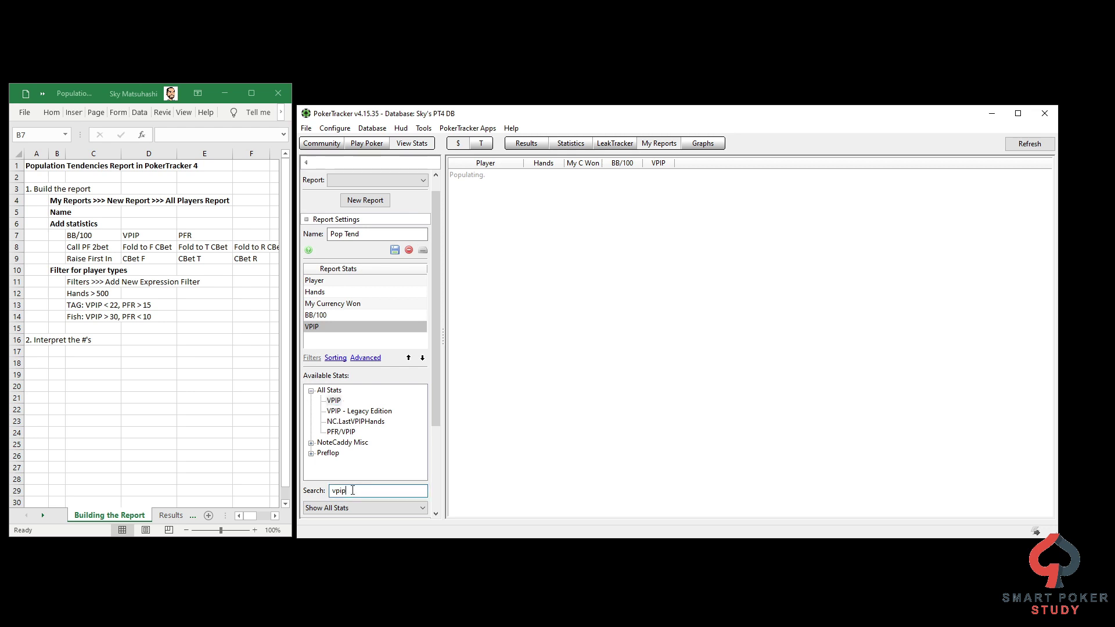
double_click(339, 491)
type("pfr")
double_click(333, 402)
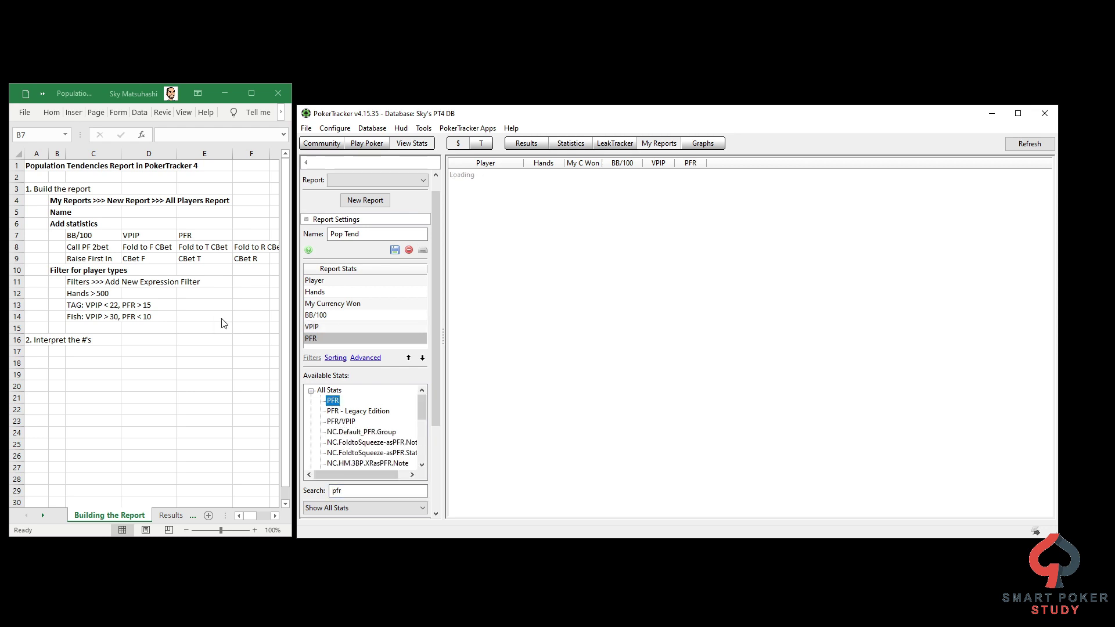
Step: Search the available stats for "call pf" and add Call PF 2Bet to the report
left_click(108, 248)
double_click(347, 491)
type("call pf")
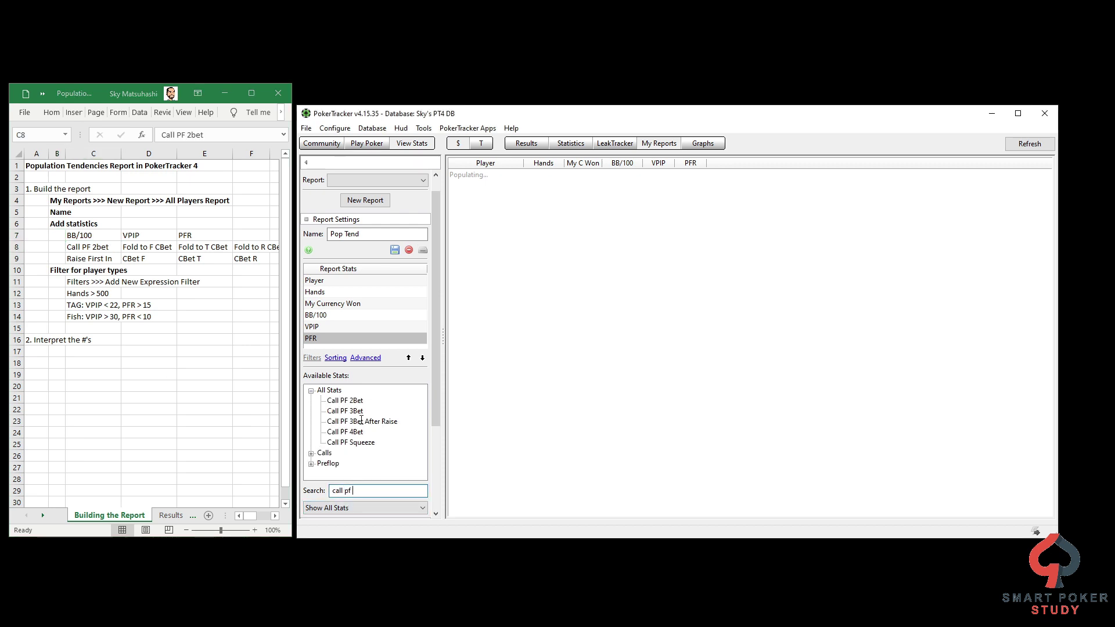
double_click(357, 402)
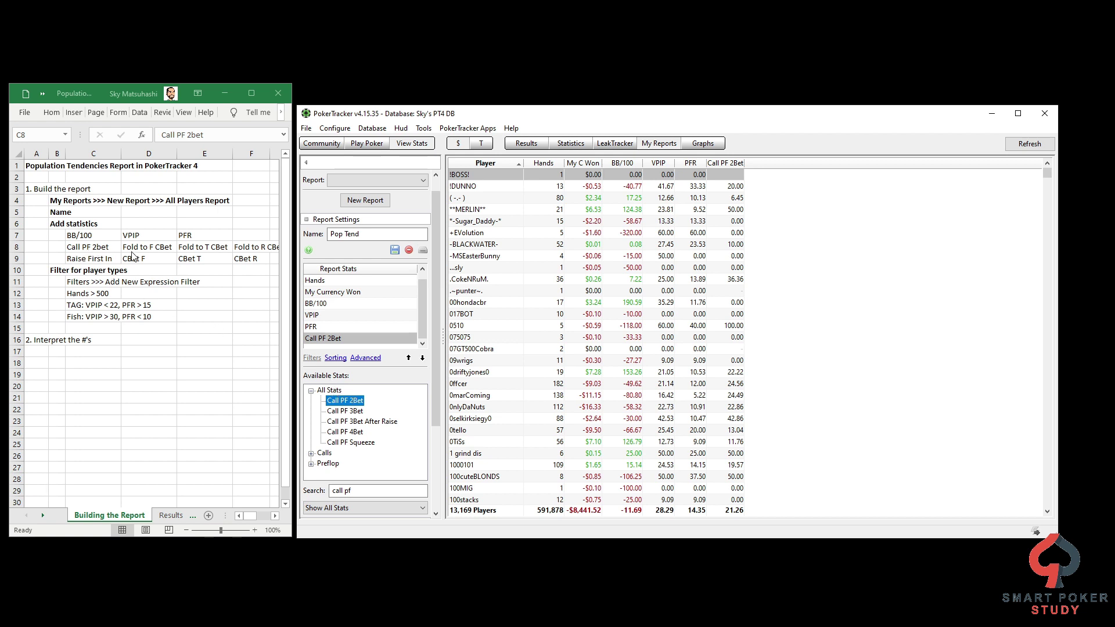
Step: Search the available stats for "fold to" and add Fold to F CBet, Fold to T CBet and Fold to R CBet
left_click(358, 491)
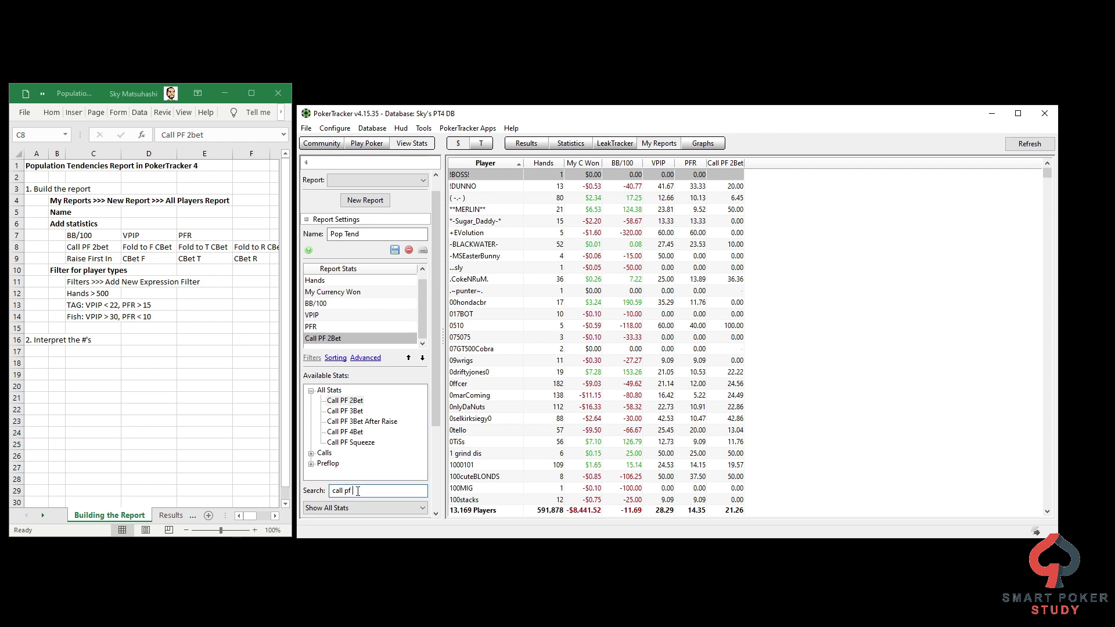
key("ctrl+a")
type("fold to")
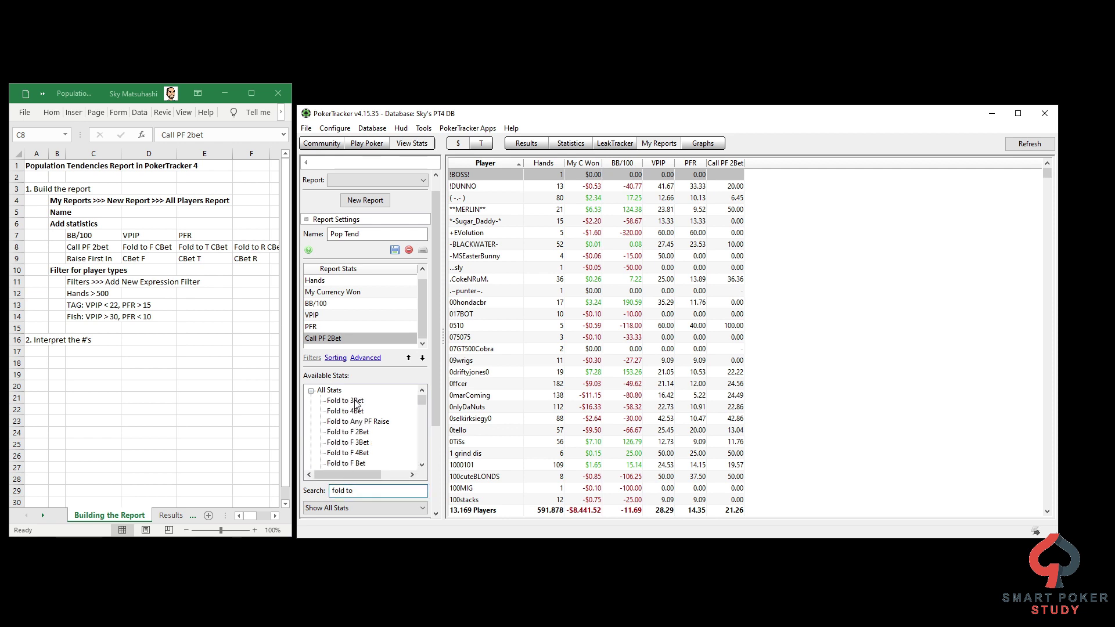
scroll(358, 409, "down", 1)
double_click(358, 412)
scroll(365, 446, "down", 5)
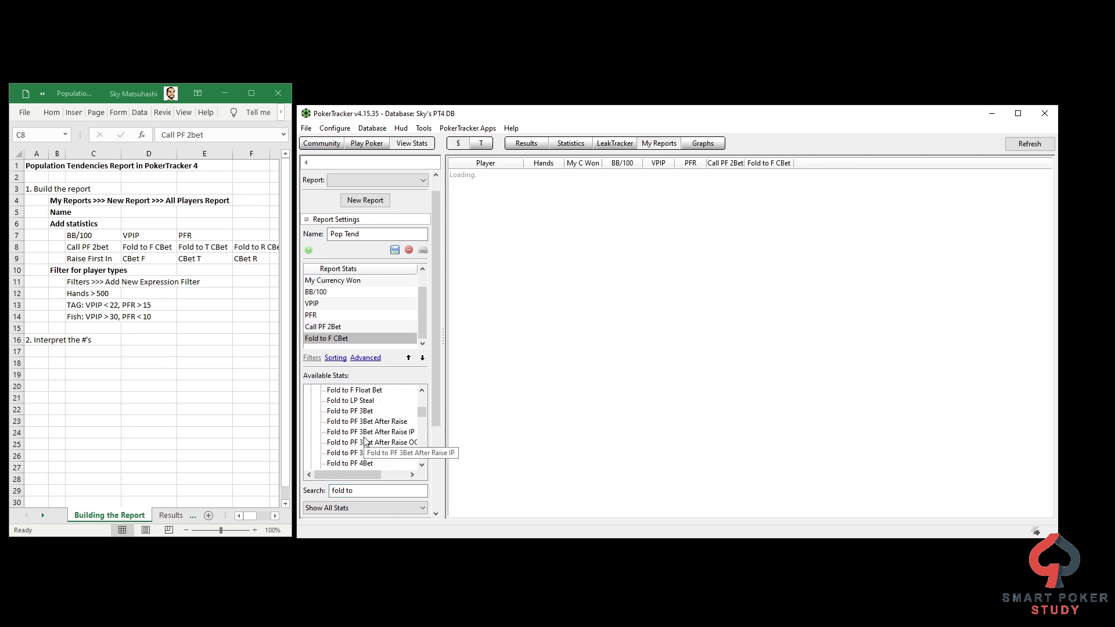
scroll(366, 446, "down", 6)
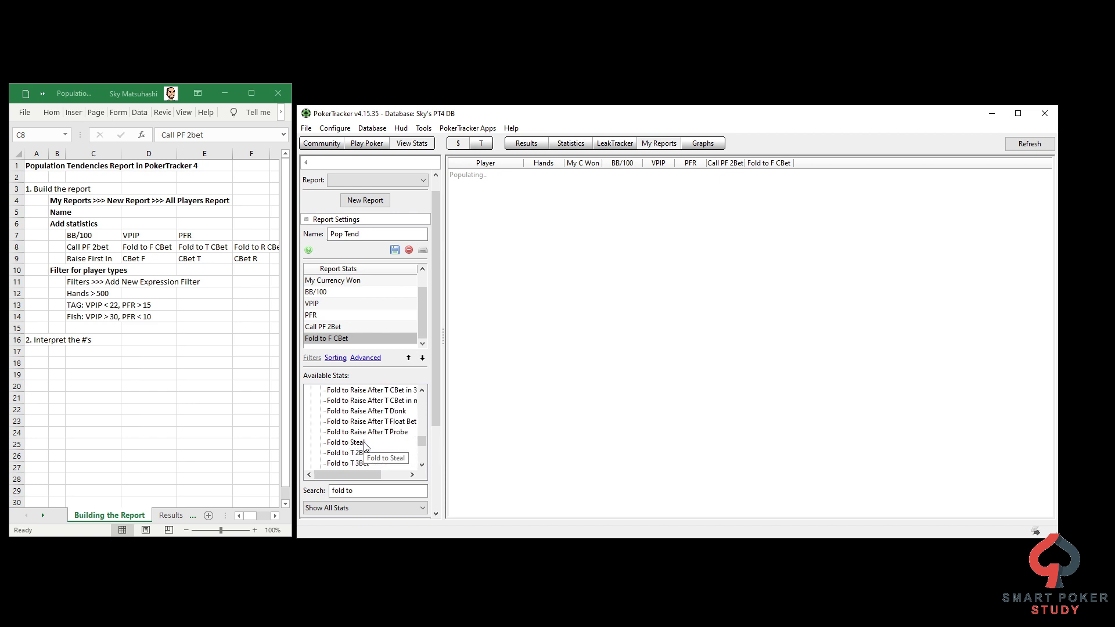
double_click(355, 463)
scroll(362, 450, "up", 2)
scroll(362, 446, "up", 3)
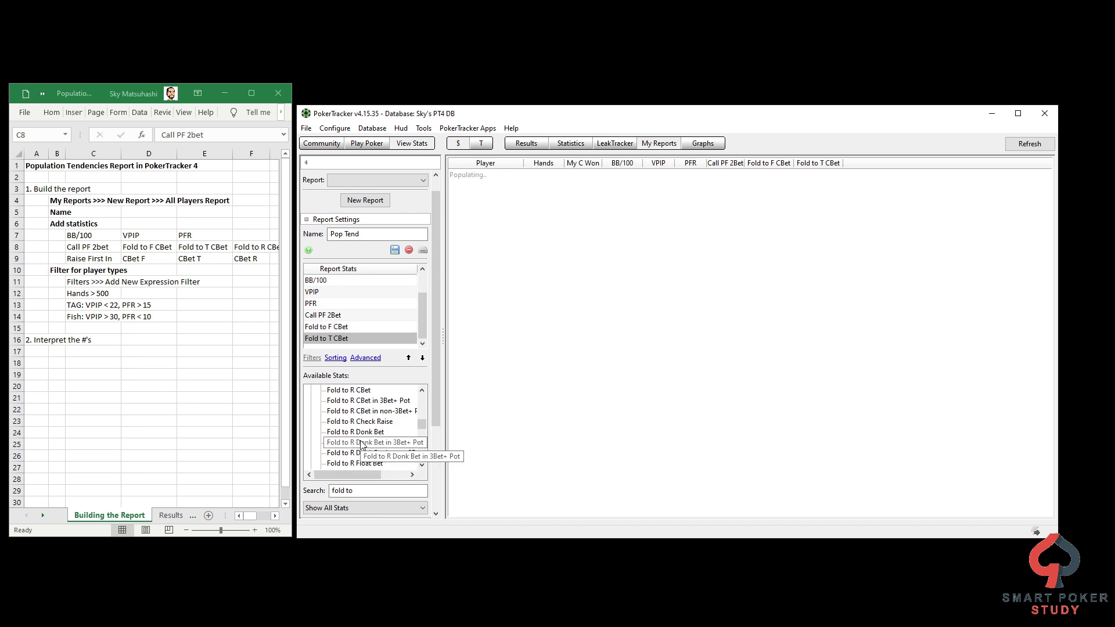
double_click(349, 390)
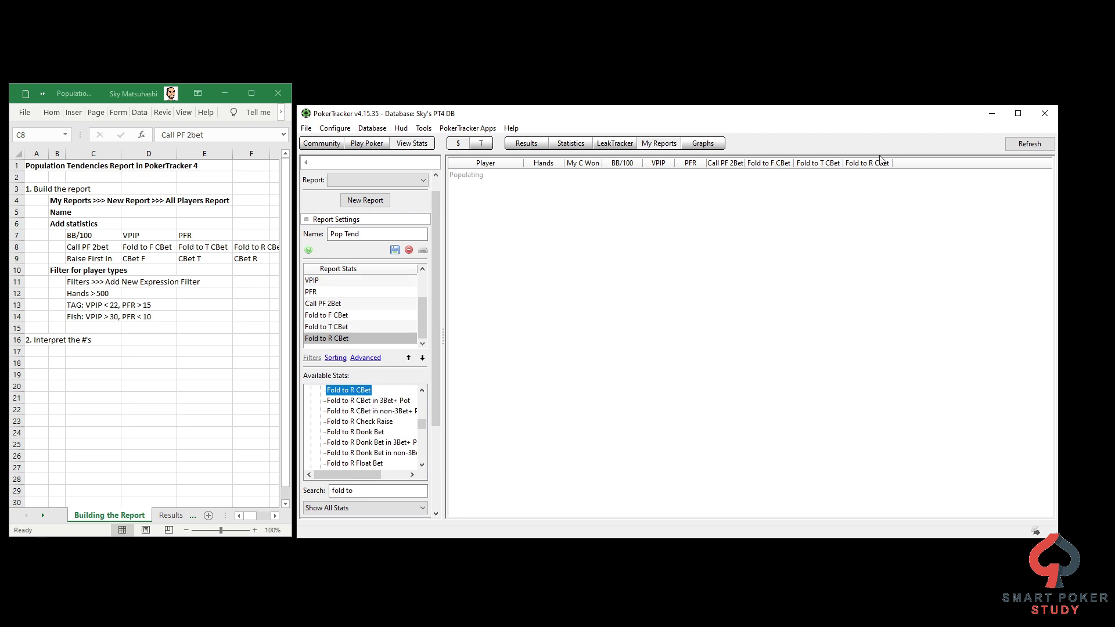
Step: Search the available stats for "raise" and add Raise First In to the report
left_click(115, 259)
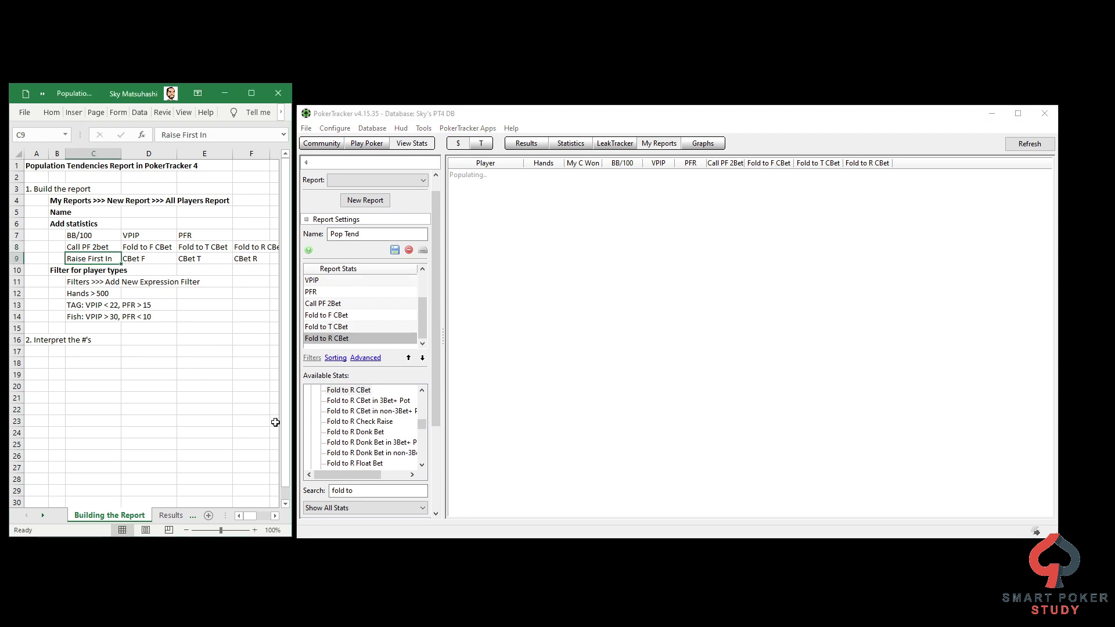
left_click(362, 491)
key("ctrl+a")
type("rai")
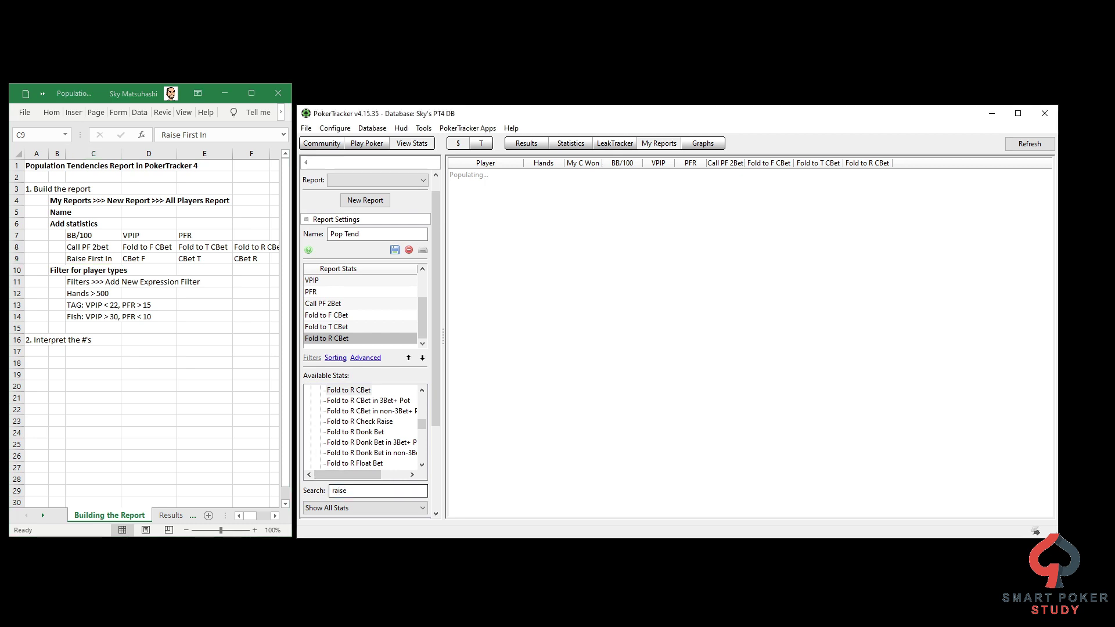
scroll(366, 422, "down", 2)
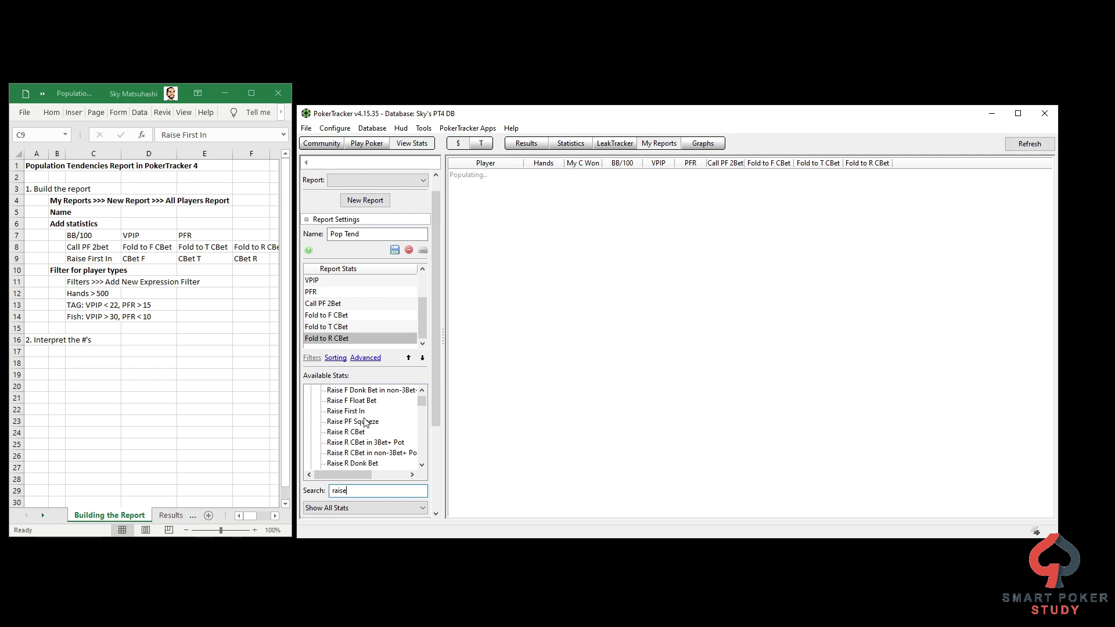
double_click(346, 411)
Step: Search the available stats for "cbet" and add CBet Flop, CBet Turn and CBet River to the report
left_click(359, 492)
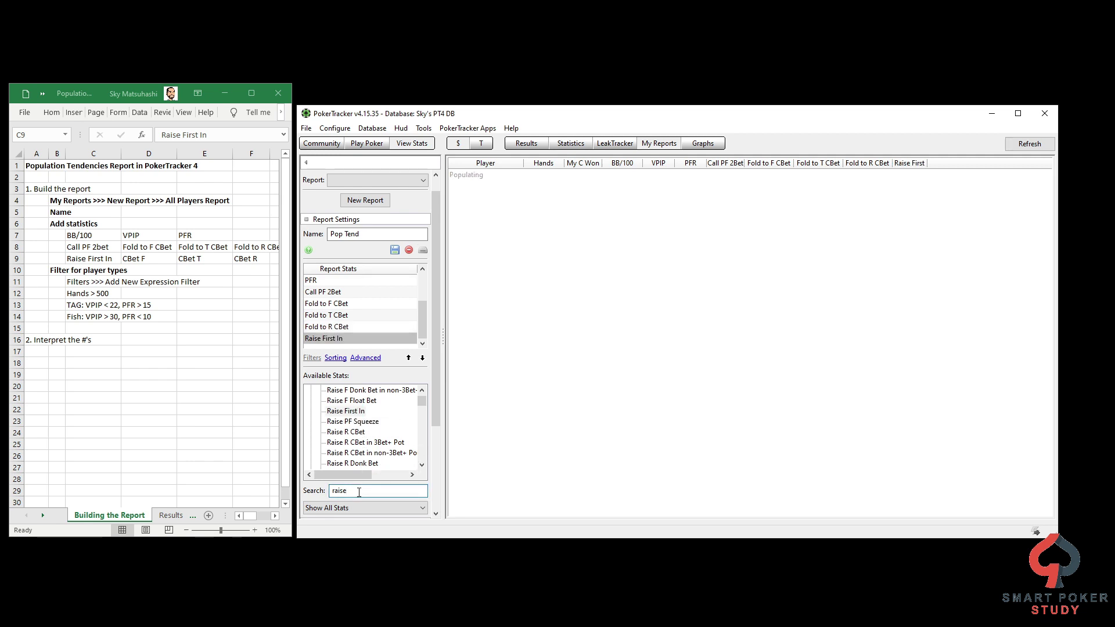
double_click(359, 492)
type("cbet")
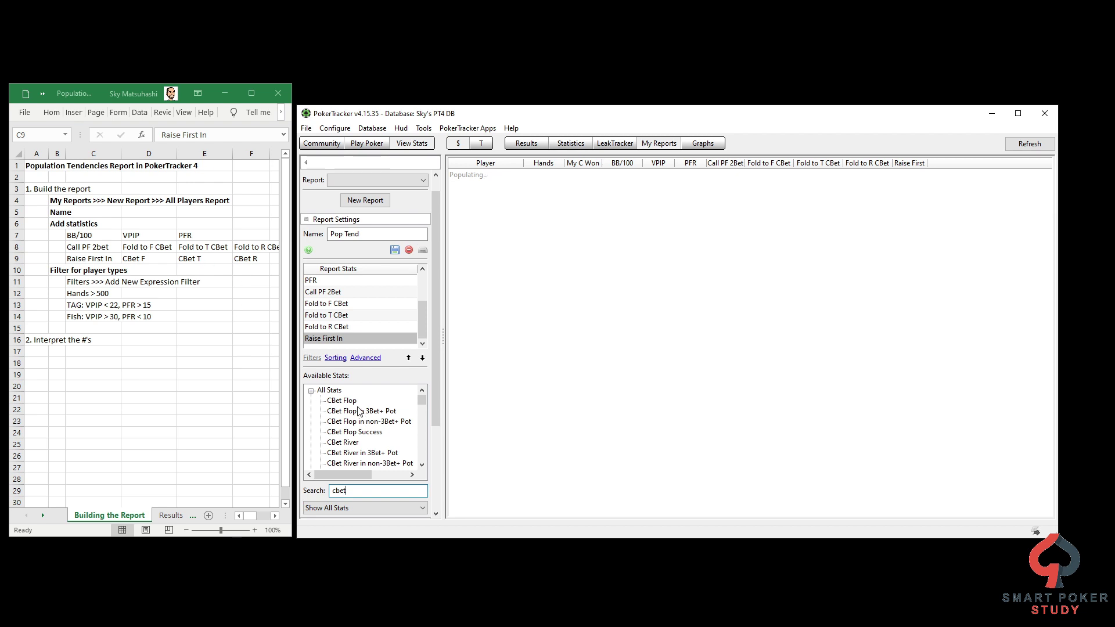
double_click(355, 404)
scroll(363, 429, "down", 2)
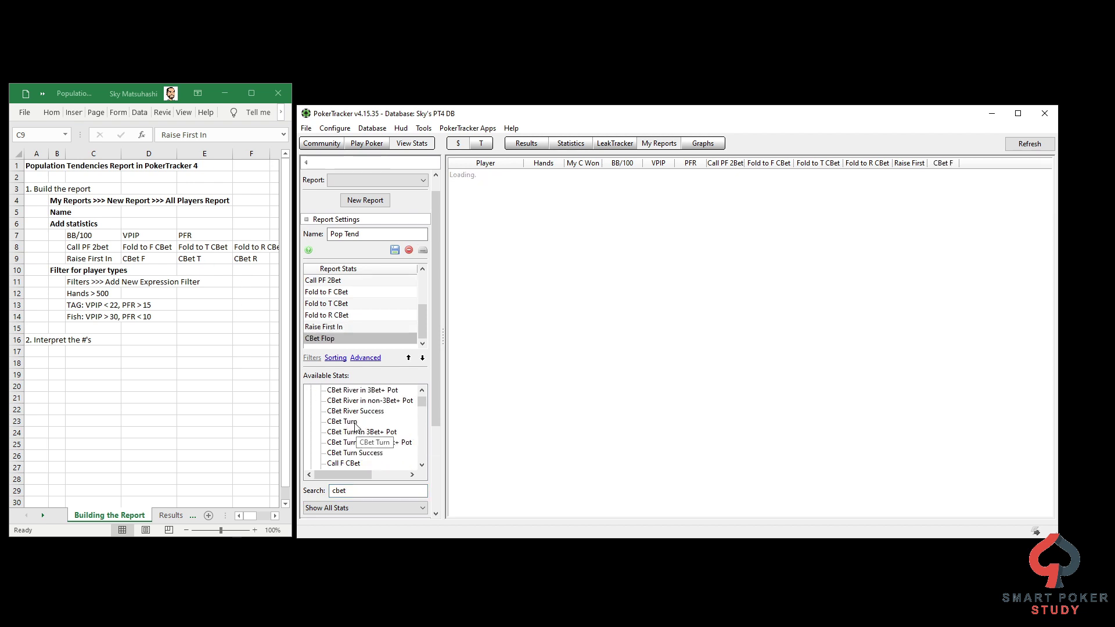
double_click(348, 422)
scroll(360, 441, "up", 2)
double_click(358, 443)
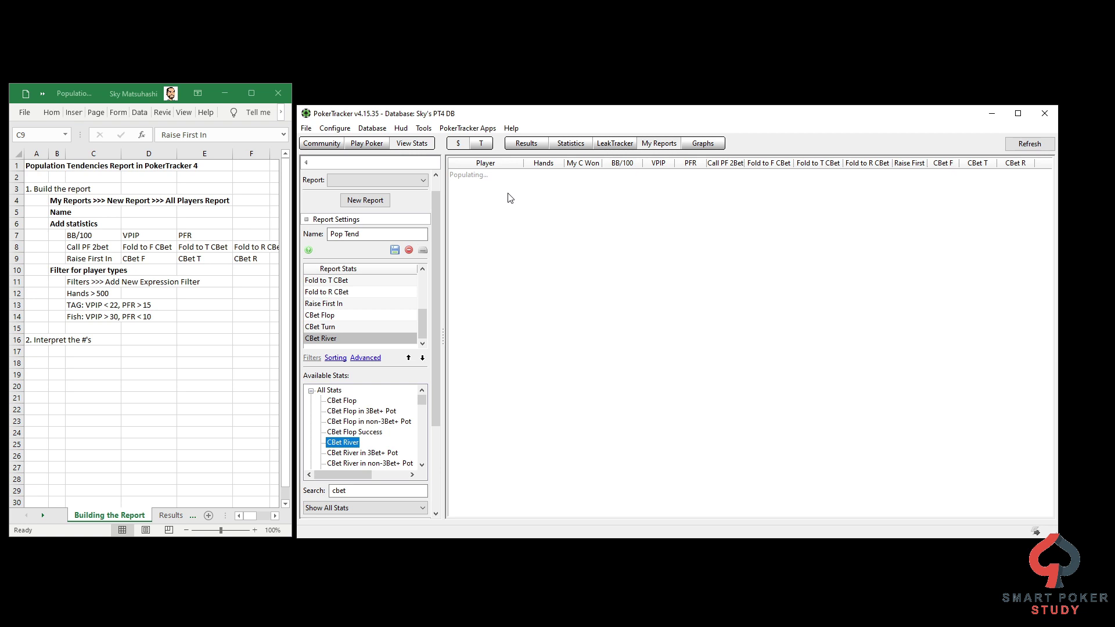
left_click(62, 271)
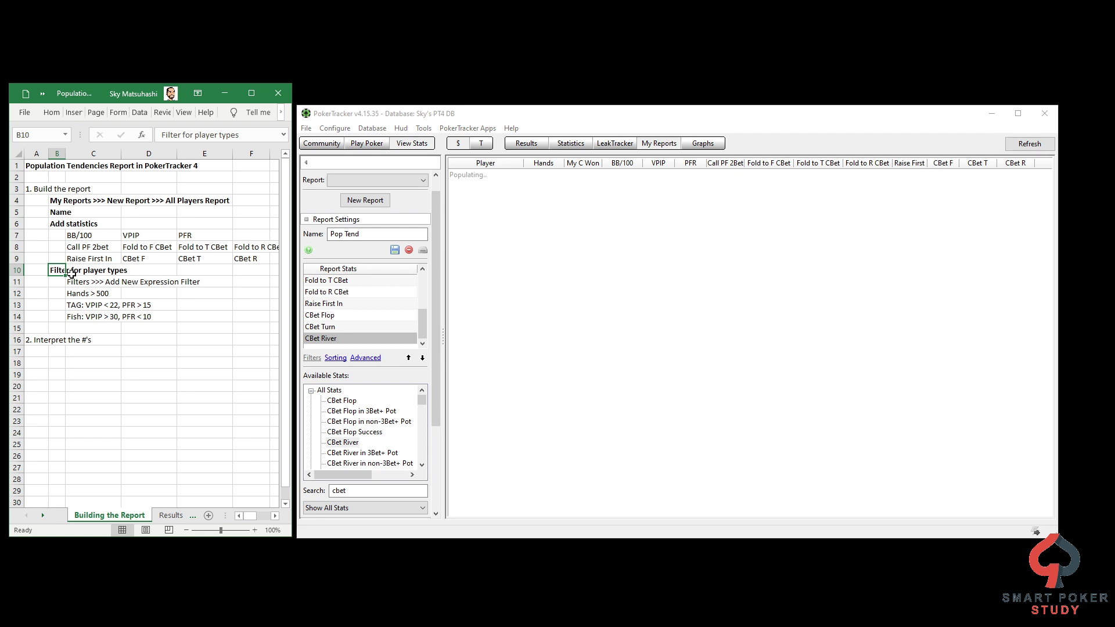
left_click(93, 295)
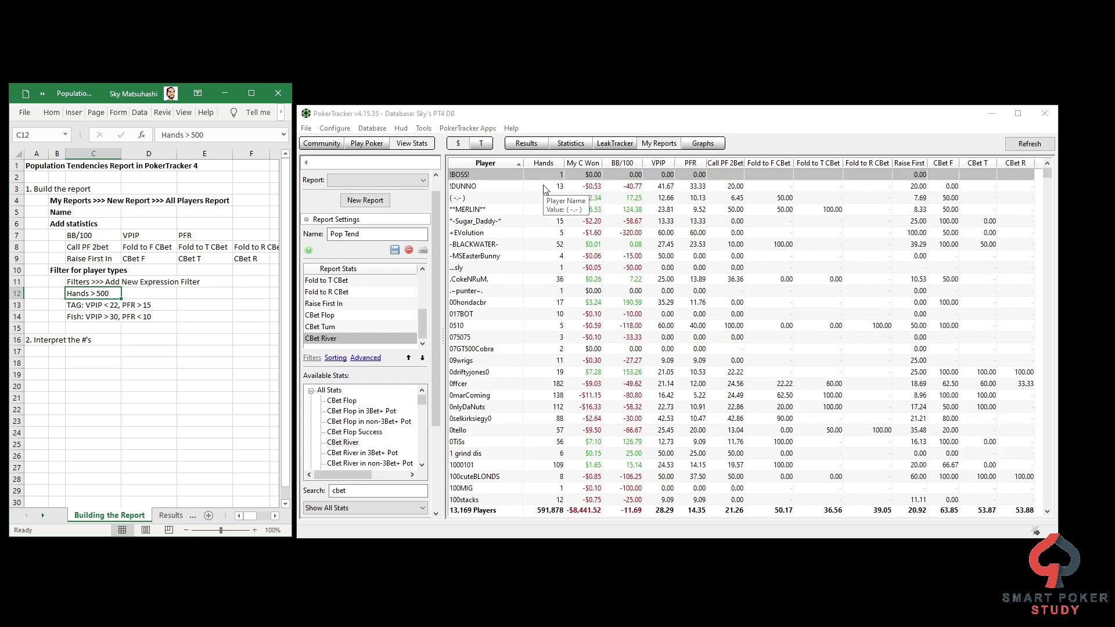
left_click(546, 187)
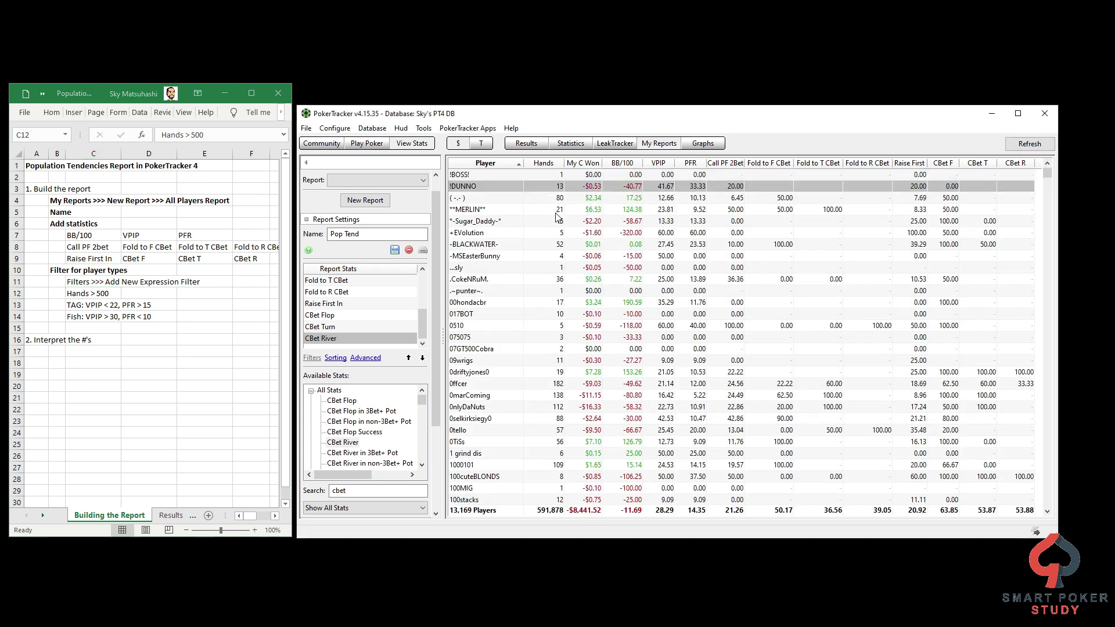
left_click(552, 221)
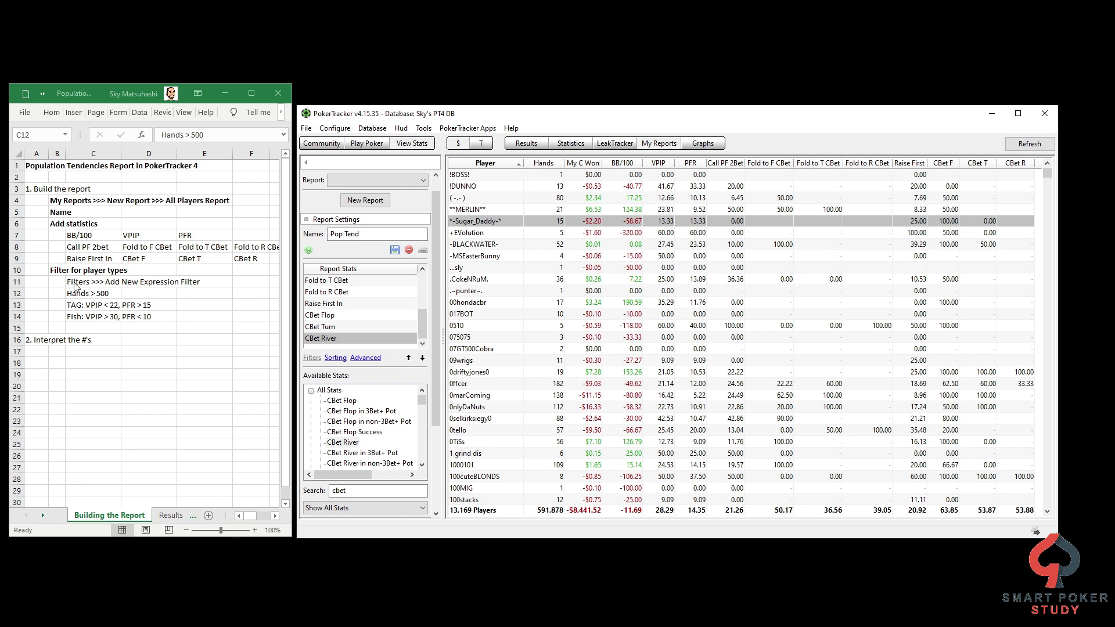
Step: Create a new expression filter for the report from the Hands statistic, #Hands#>500, and save it
left_click(313, 358)
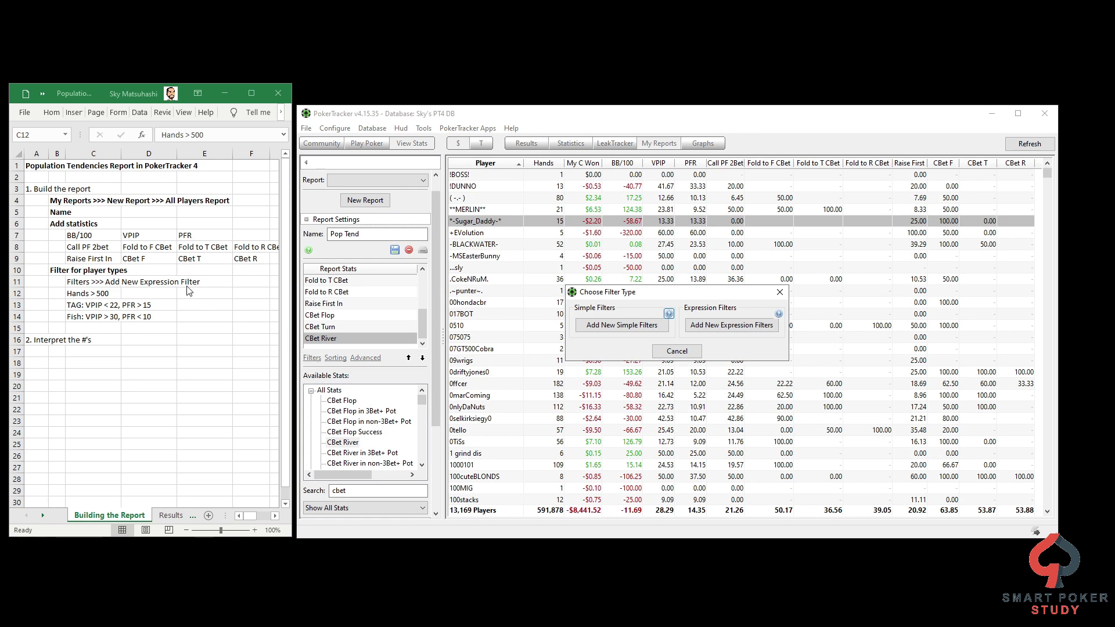
left_click(716, 325)
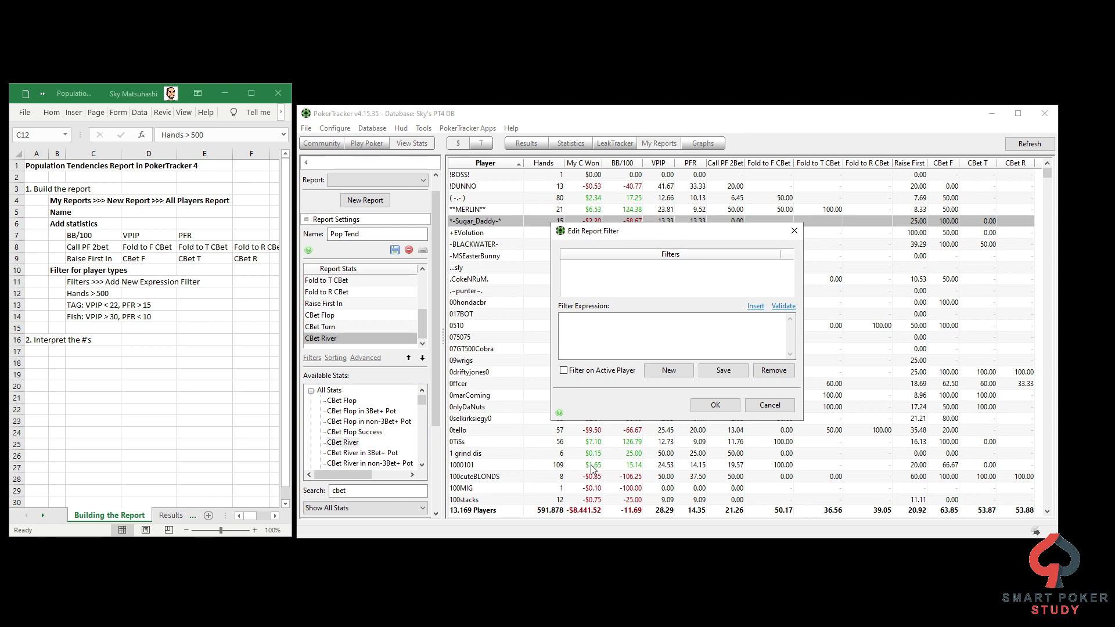
left_click(667, 374)
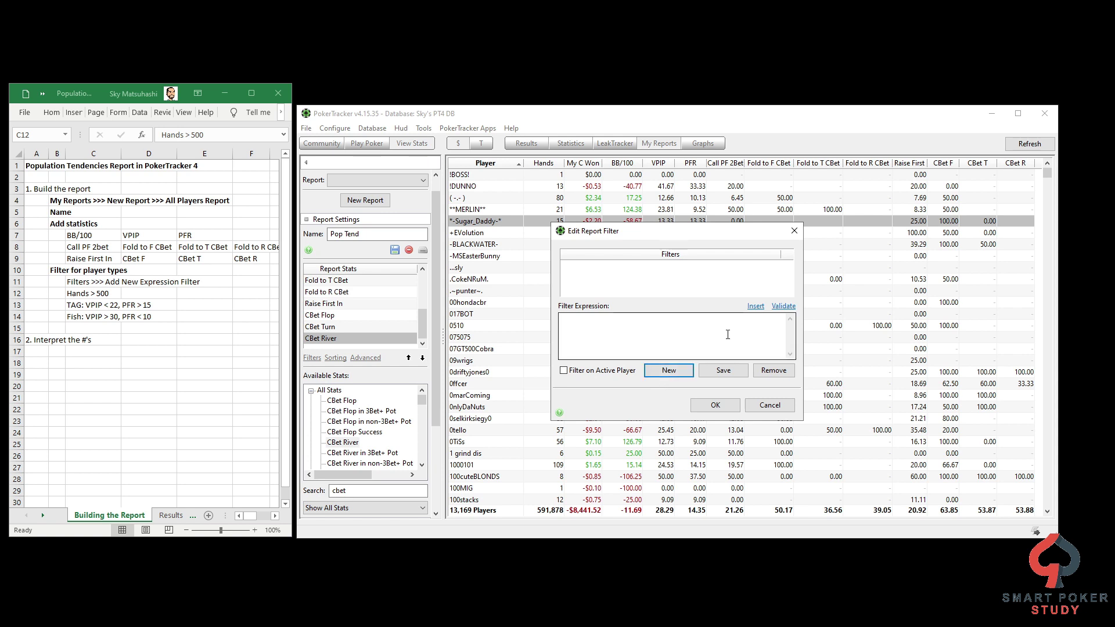
left_click(755, 307)
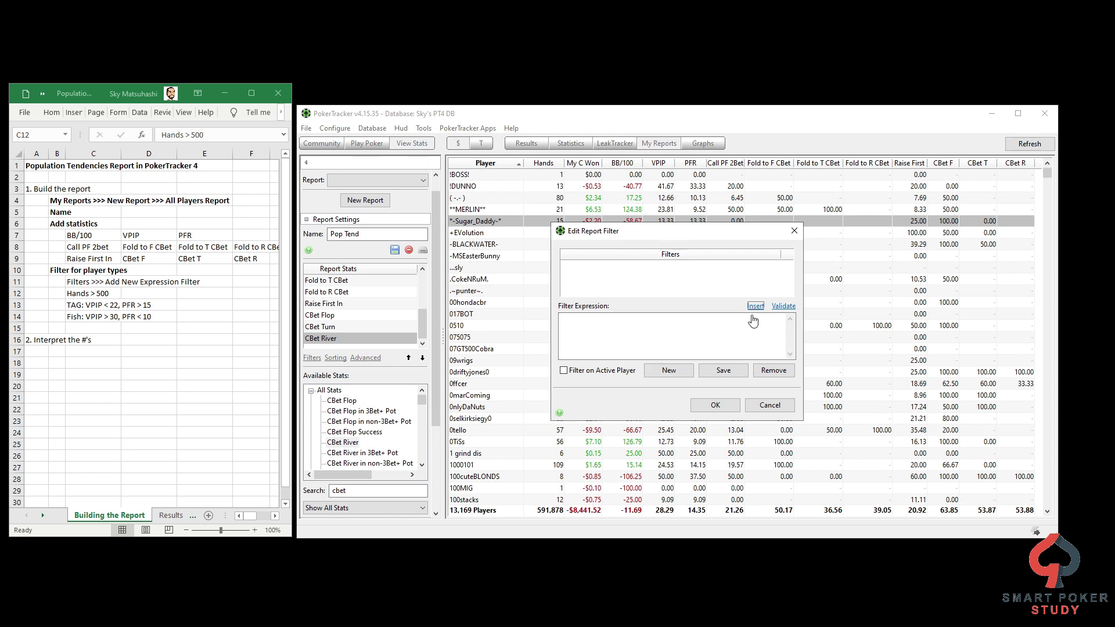
left_click_drag(837, 298, 836, 332)
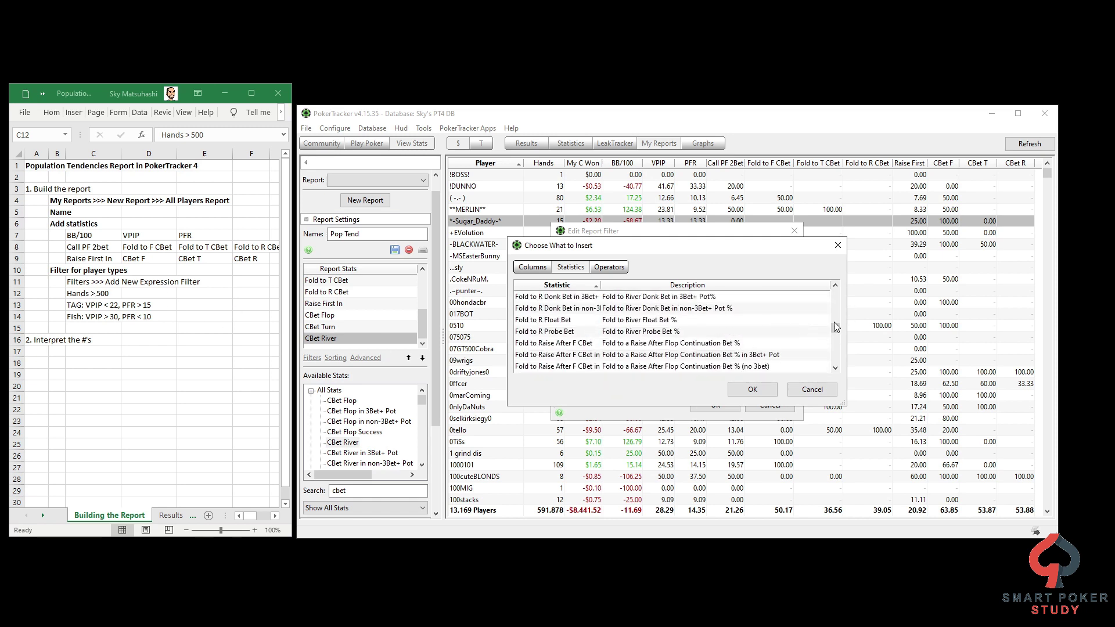
left_click_drag(836, 325, 836, 336)
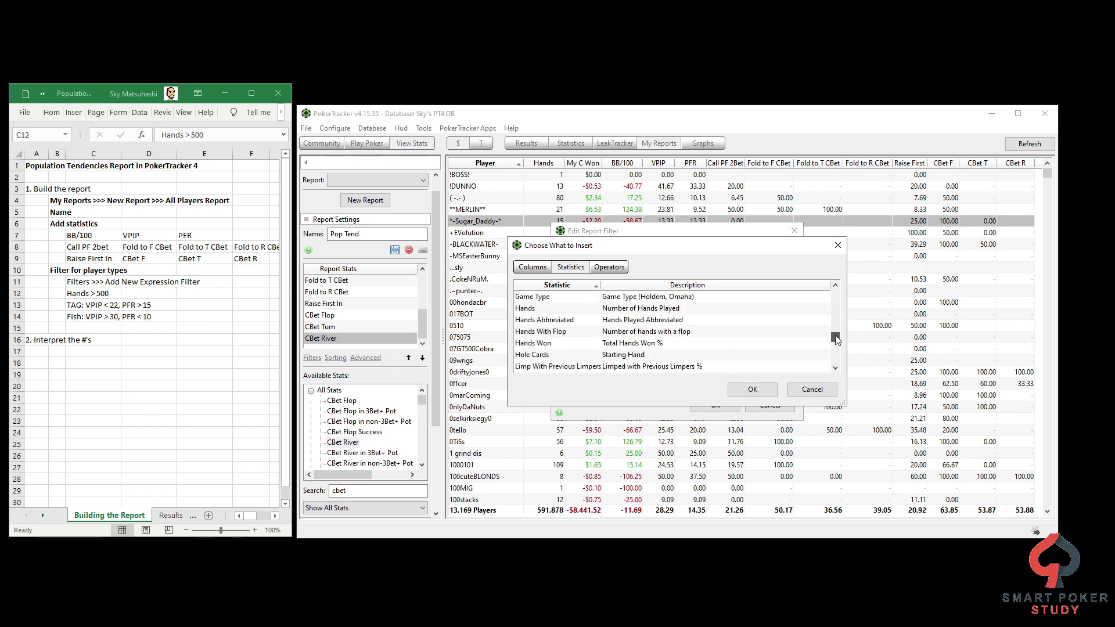
left_click(536, 309)
left_click(752, 388)
left_click(656, 327)
type(">500")
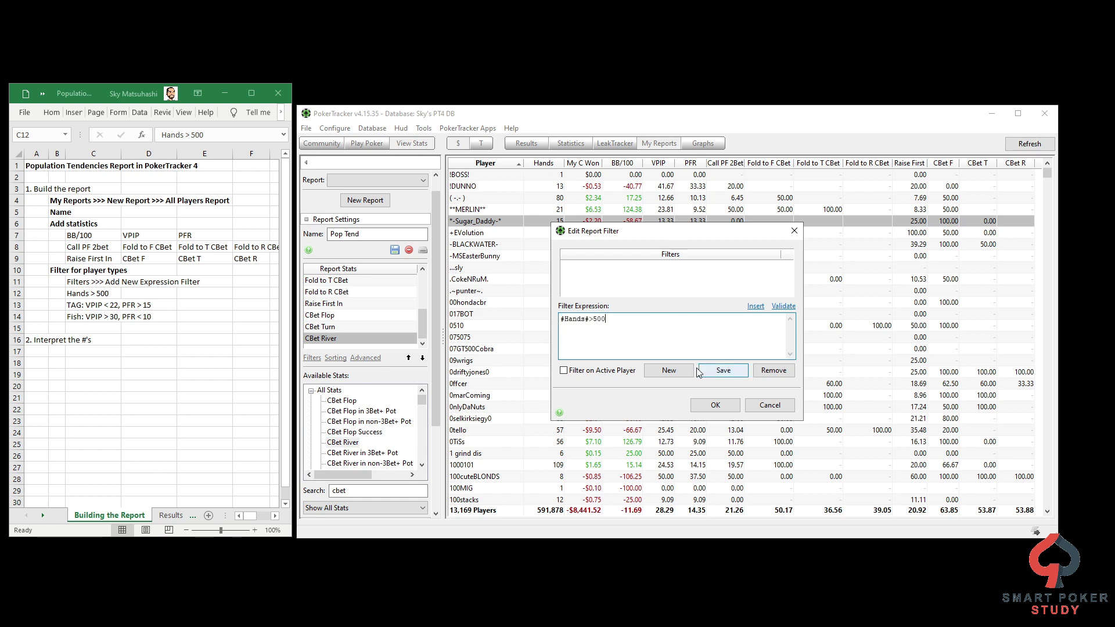
left_click(733, 370)
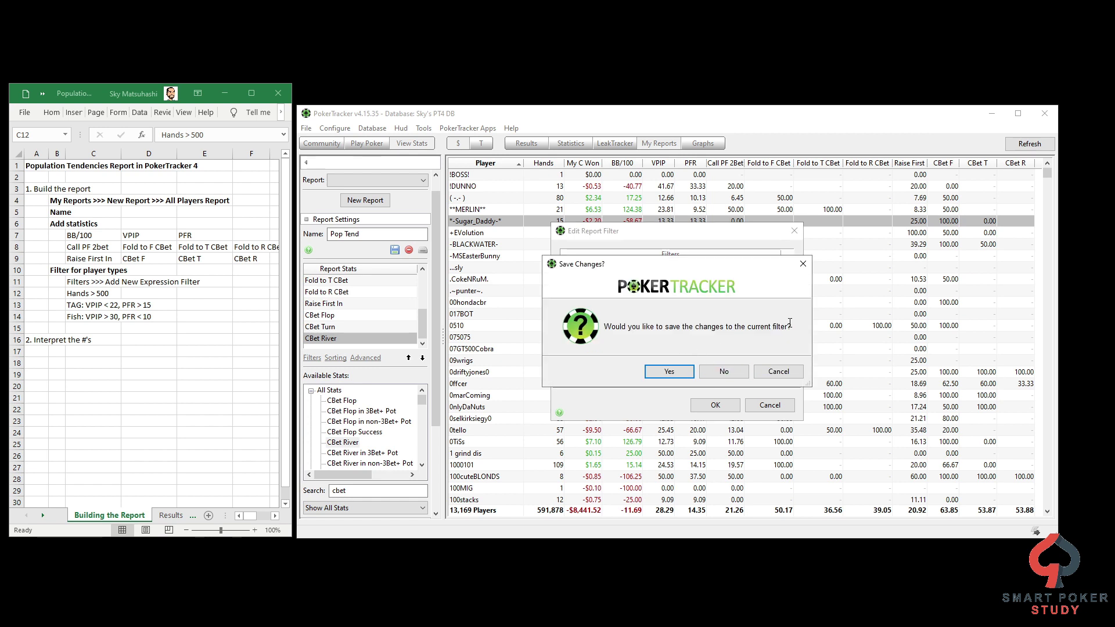
left_click(668, 371)
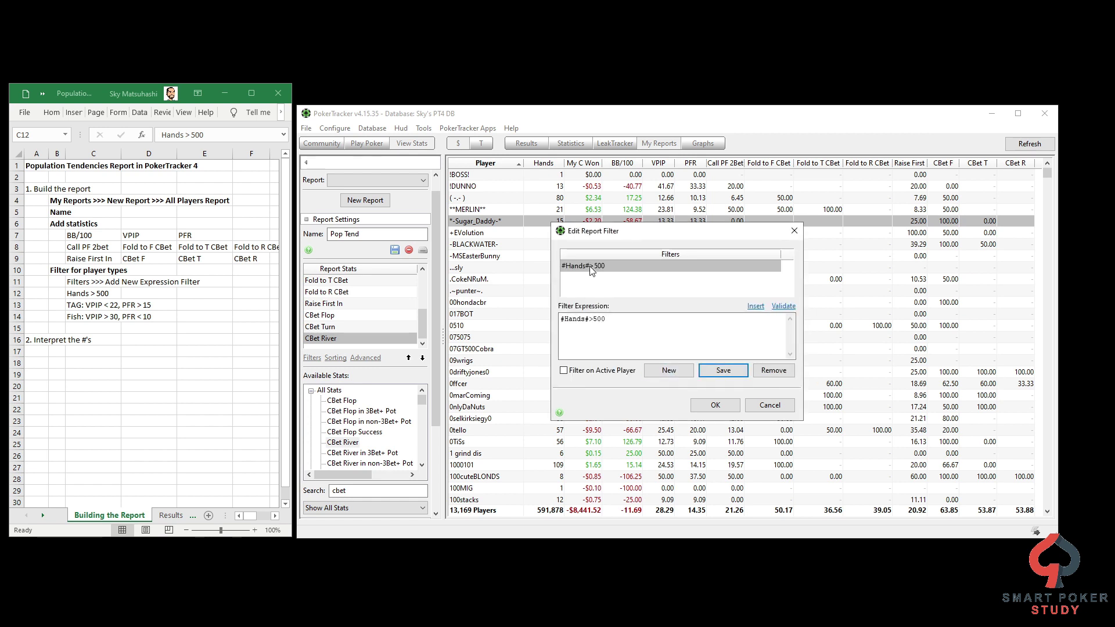
Step: Add a second report filter expression using the VPIP statistic, #VPIP#<22, and save it
left_click(756, 308)
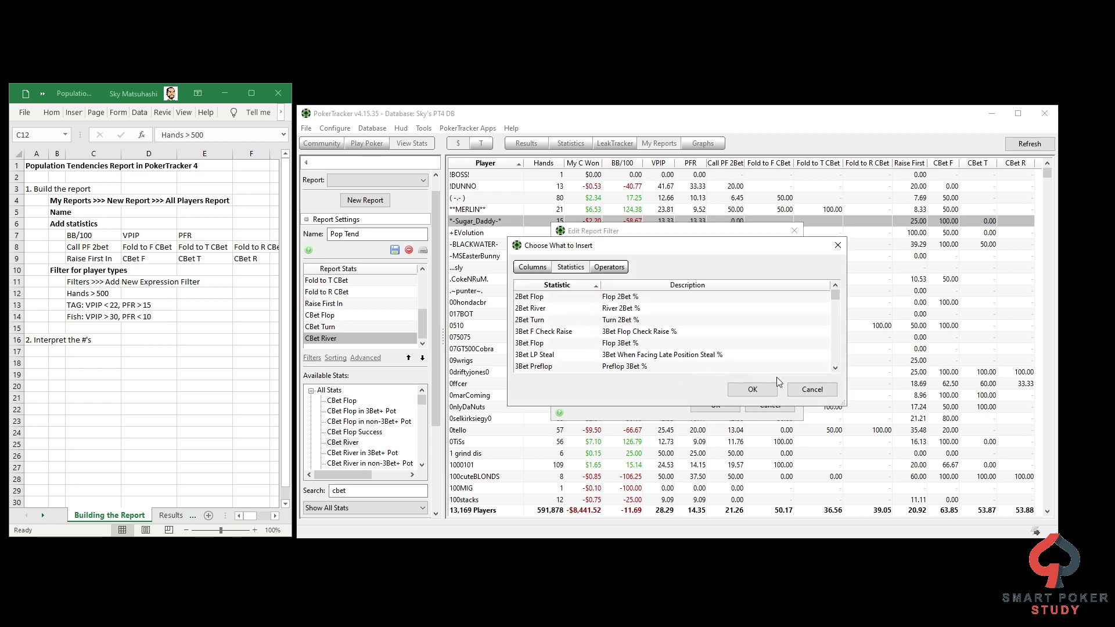
left_click(810, 389)
left_click(669, 372)
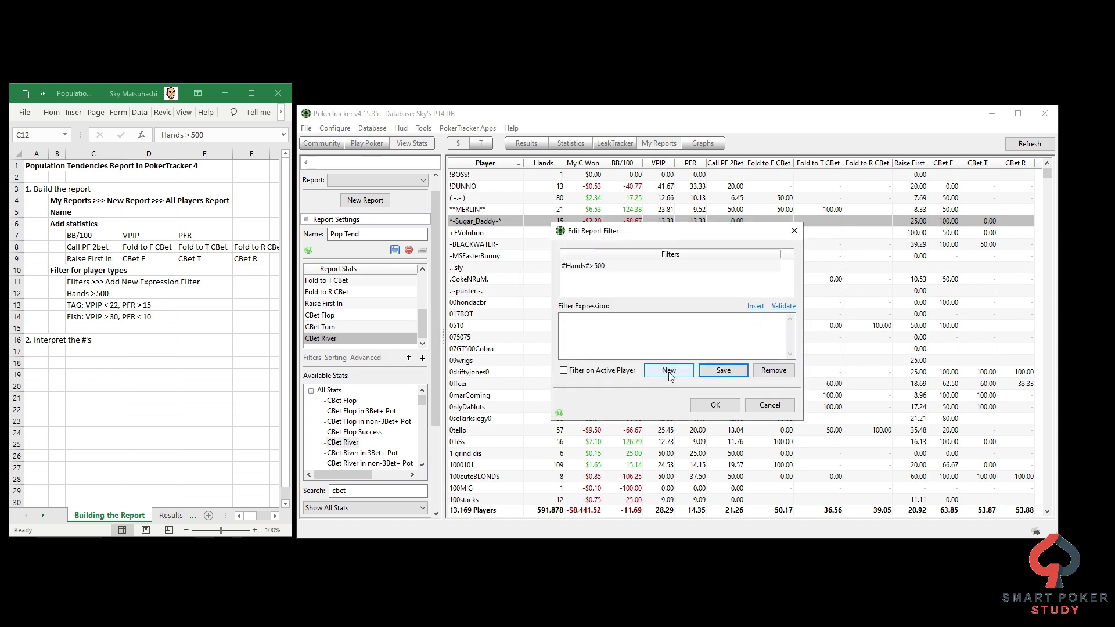
left_click(754, 307)
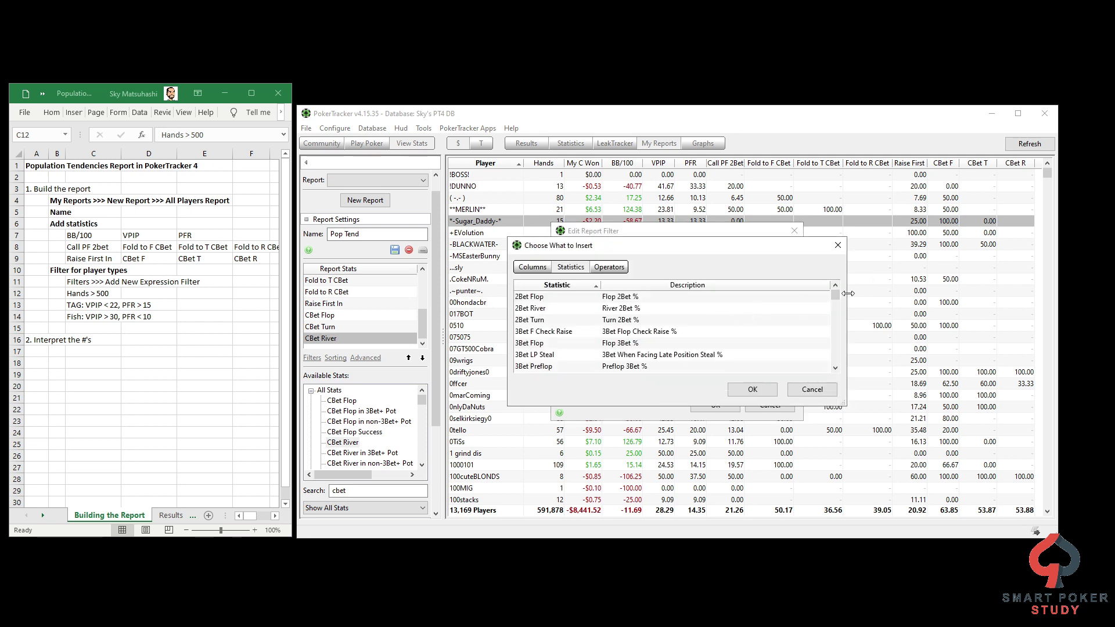
left_click_drag(834, 294, 835, 363)
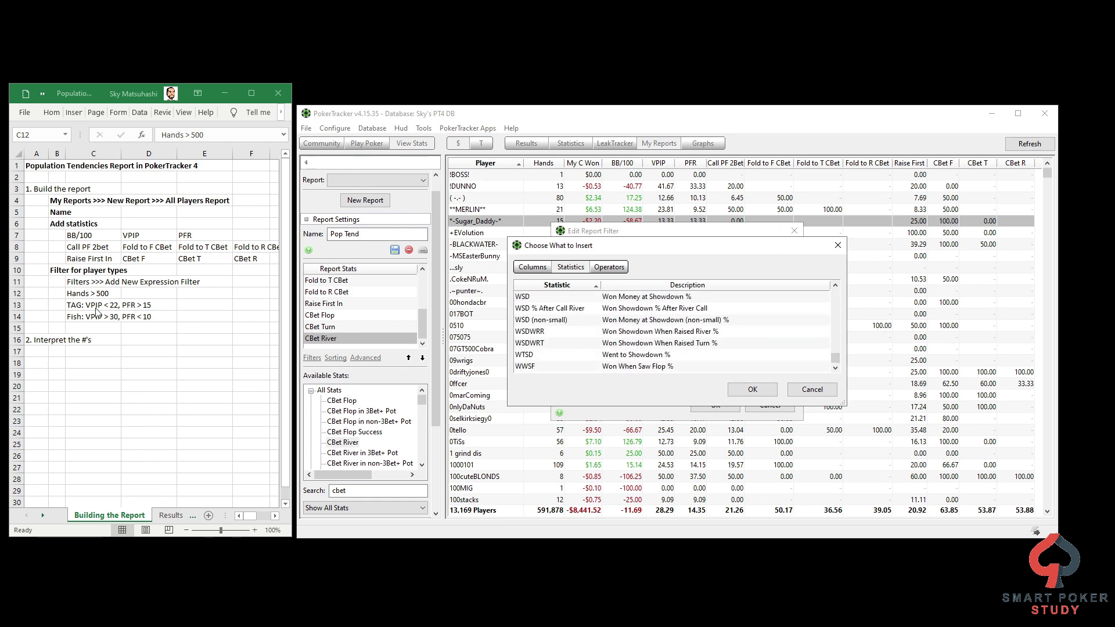
scroll(712, 344, "up", 5)
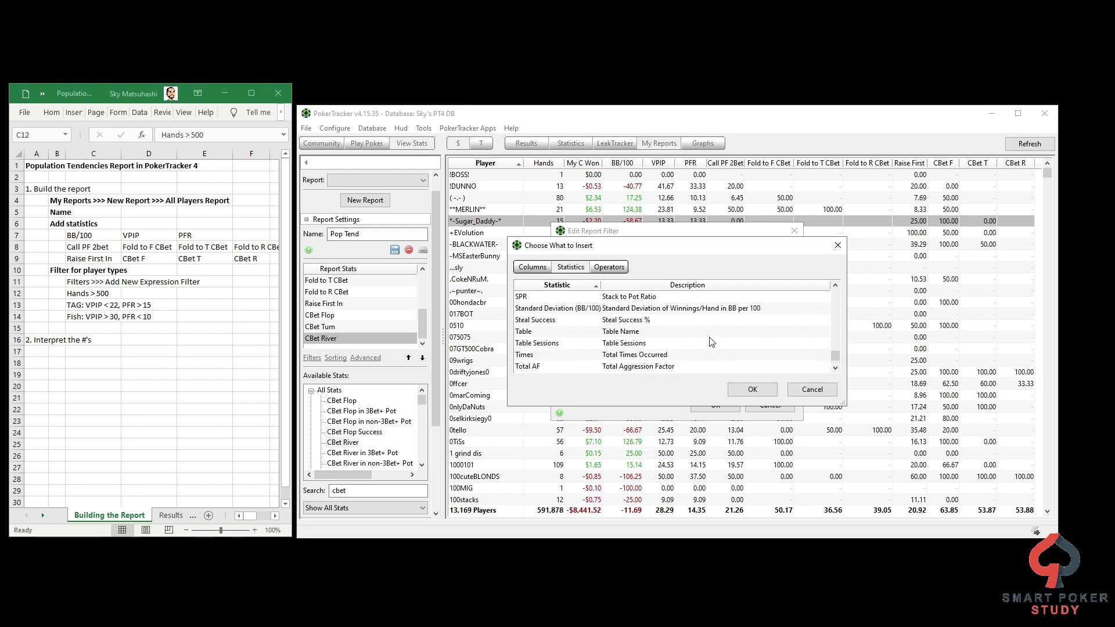
scroll(712, 343, "down", 2)
left_click(553, 366)
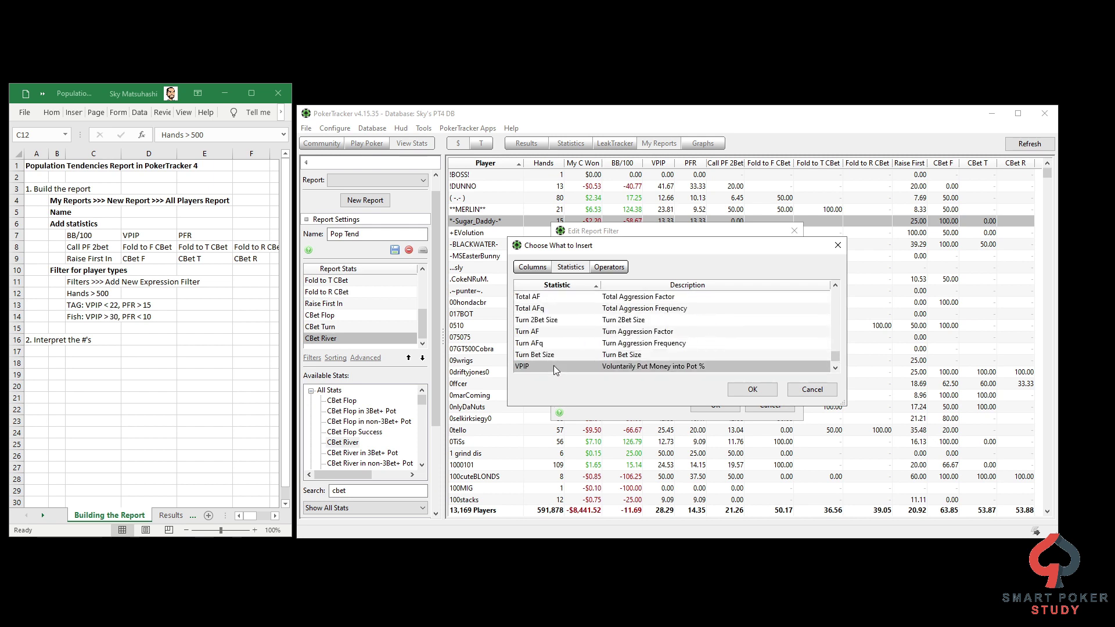
left_click(741, 390)
left_click(655, 327)
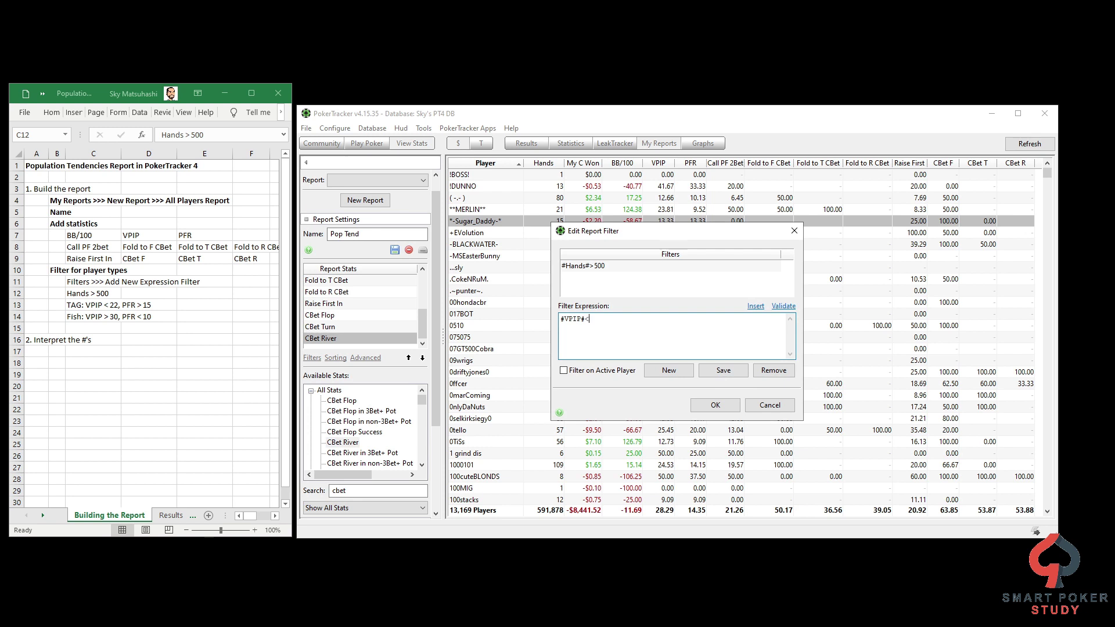
left_click(714, 367)
left_click(669, 372)
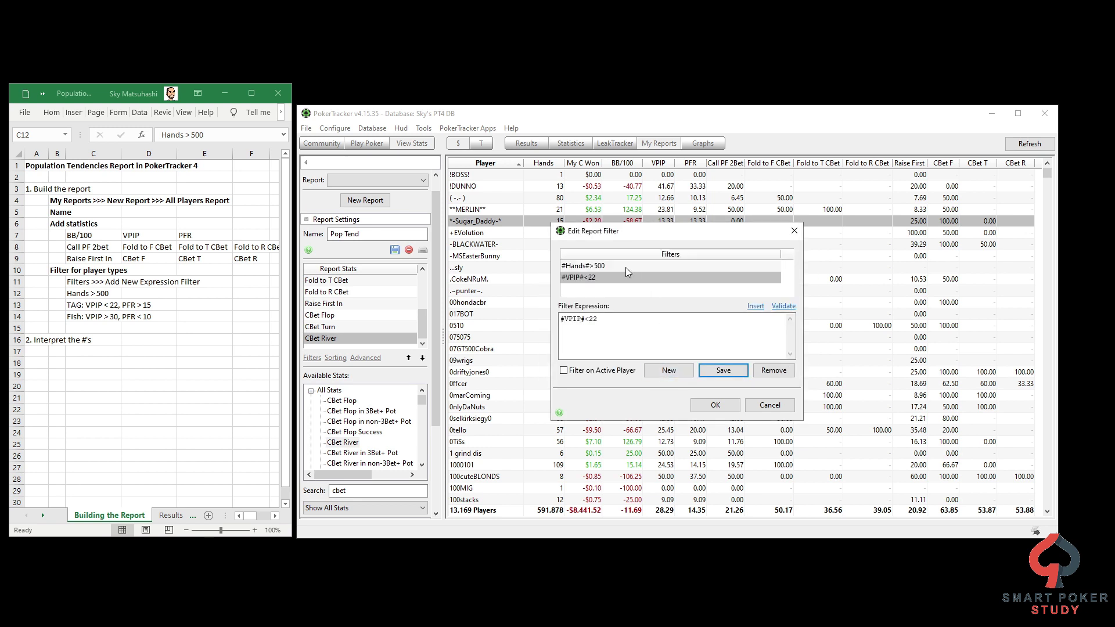
Step: Add a third filter expression, #PFR#>15, save it and apply the TAG player filters to the report
left_click(669, 372)
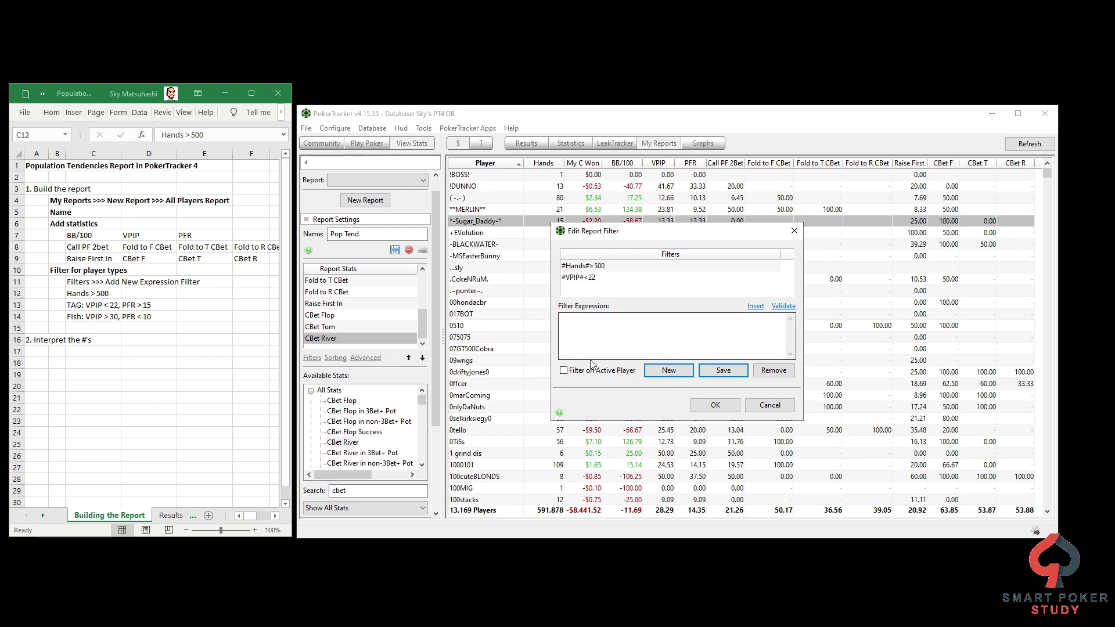
left_click(754, 306)
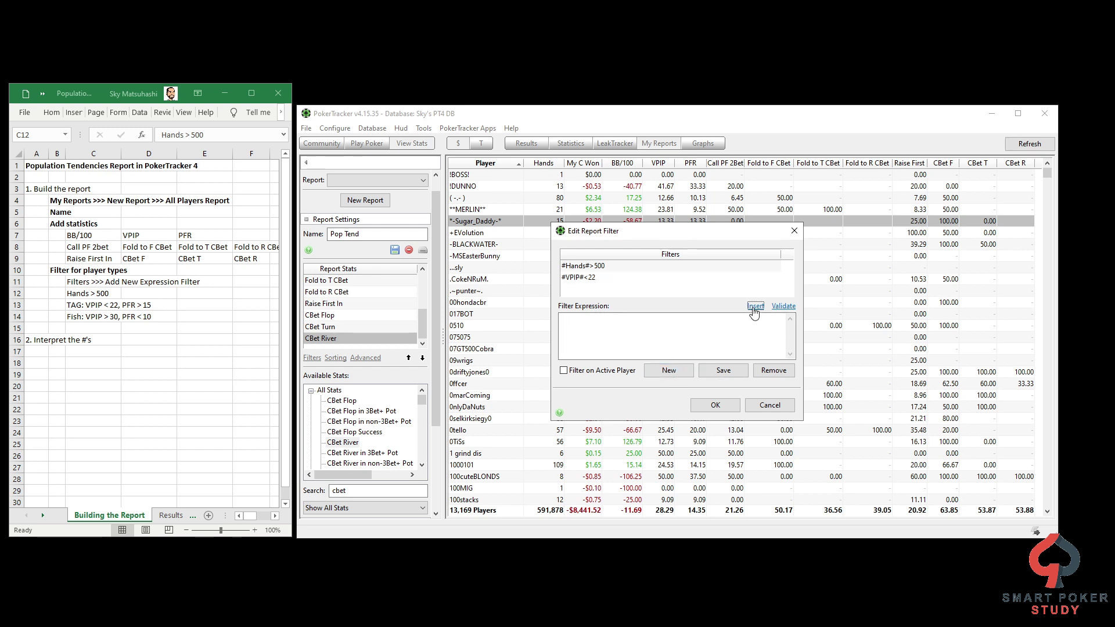
left_click(755, 310)
left_click(801, 388)
left_click(646, 333)
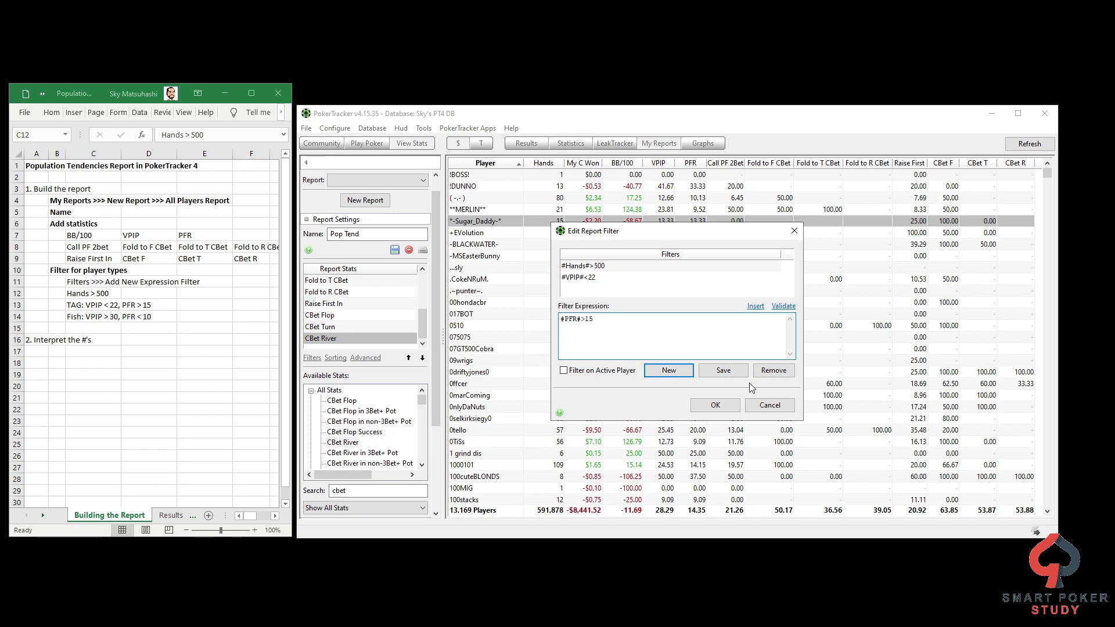
left_click(706, 370)
left_click(681, 369)
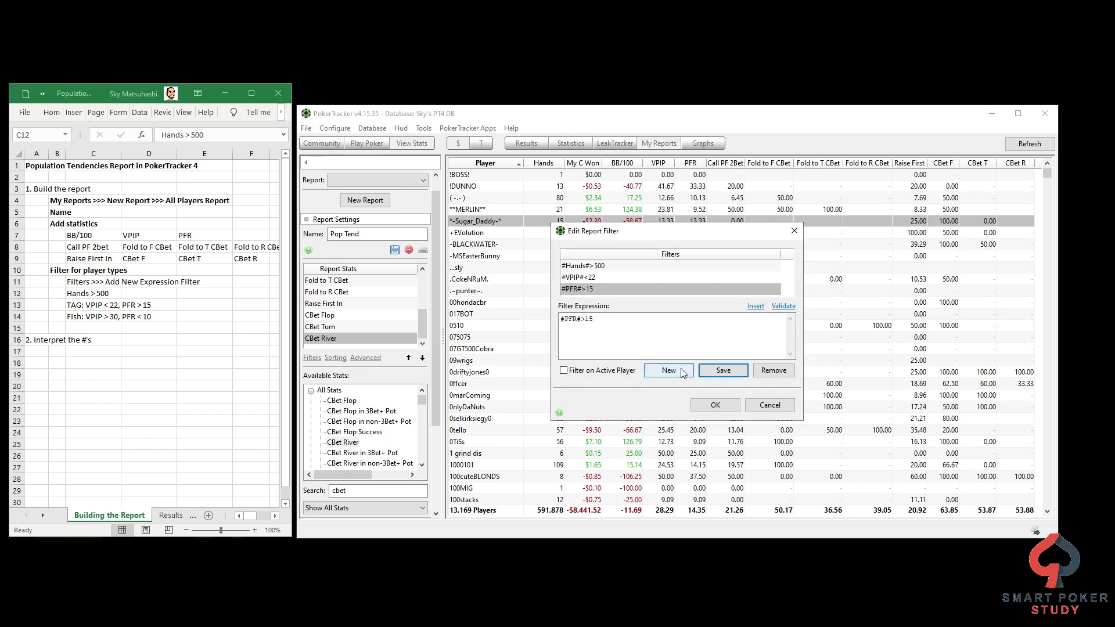
left_click(716, 405)
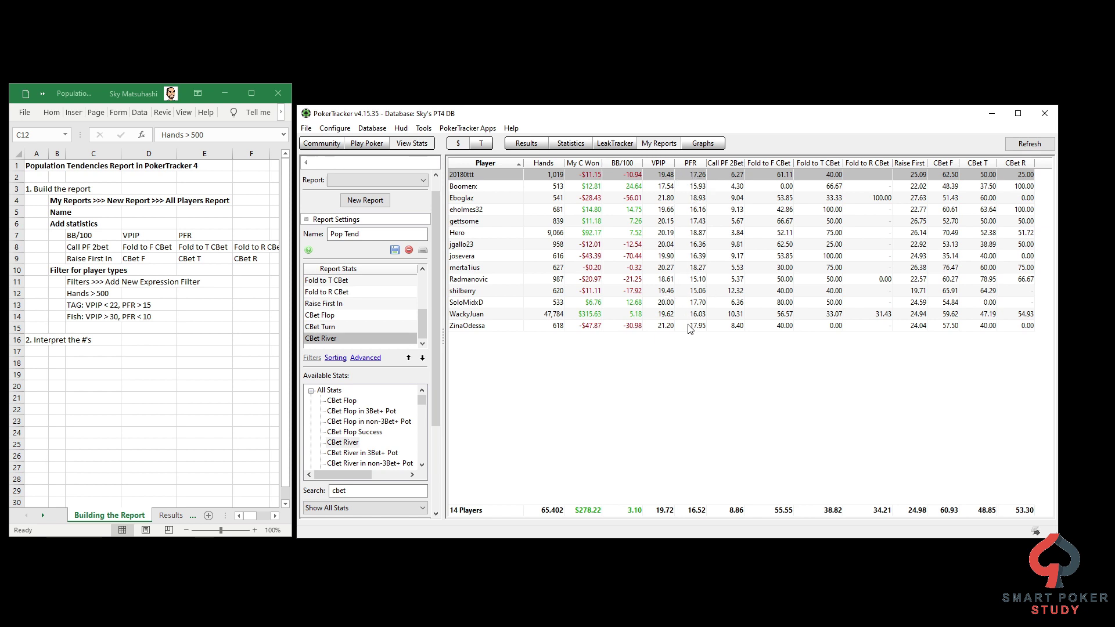
Step: Switch to the Excel workbook to view the Results sheet, and return to the Building the Report sheet
mouse_move(690, 329)
left_click(174, 515)
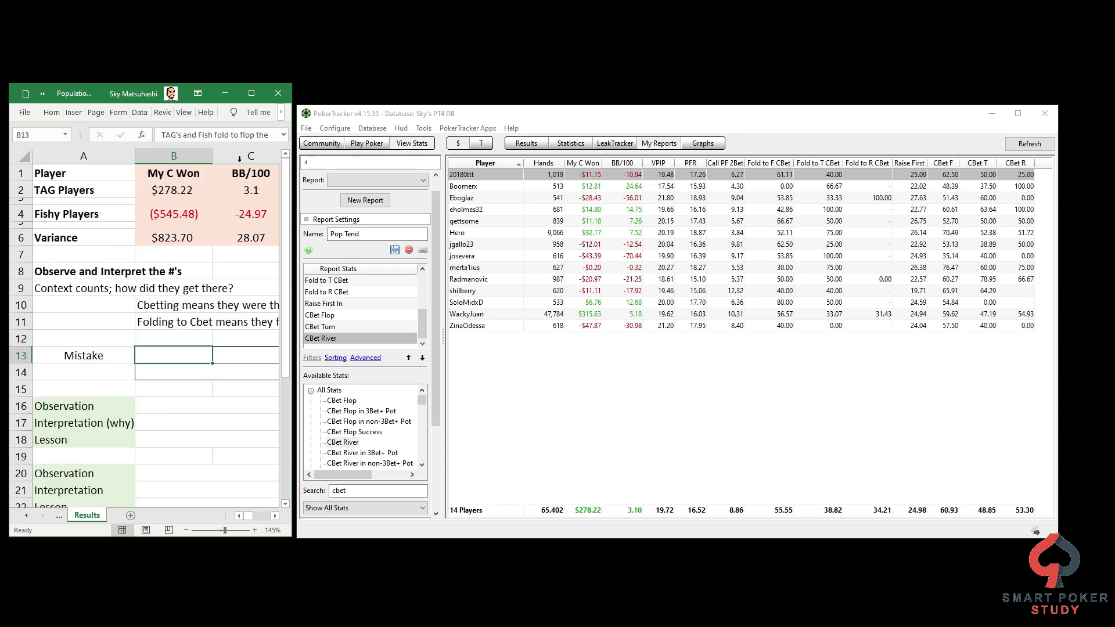
left_click(28, 516)
left_click(108, 515)
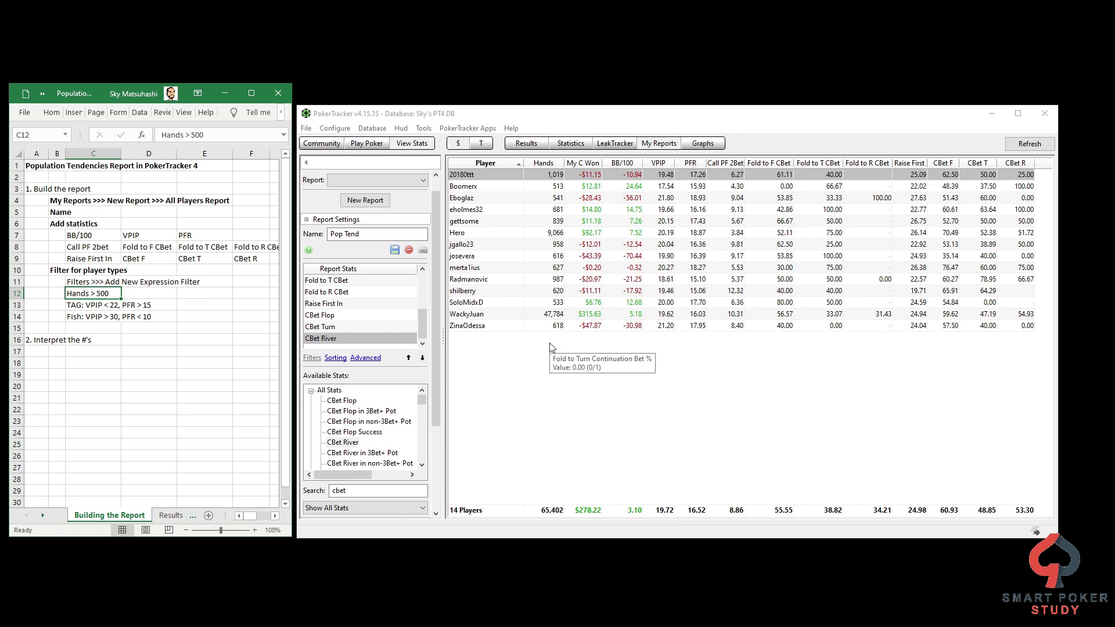
Step: Edit the report's existing expression filters in PokerTracker, changing the VPIP filter to #VPIP#>30 and saving it
left_click(312, 358)
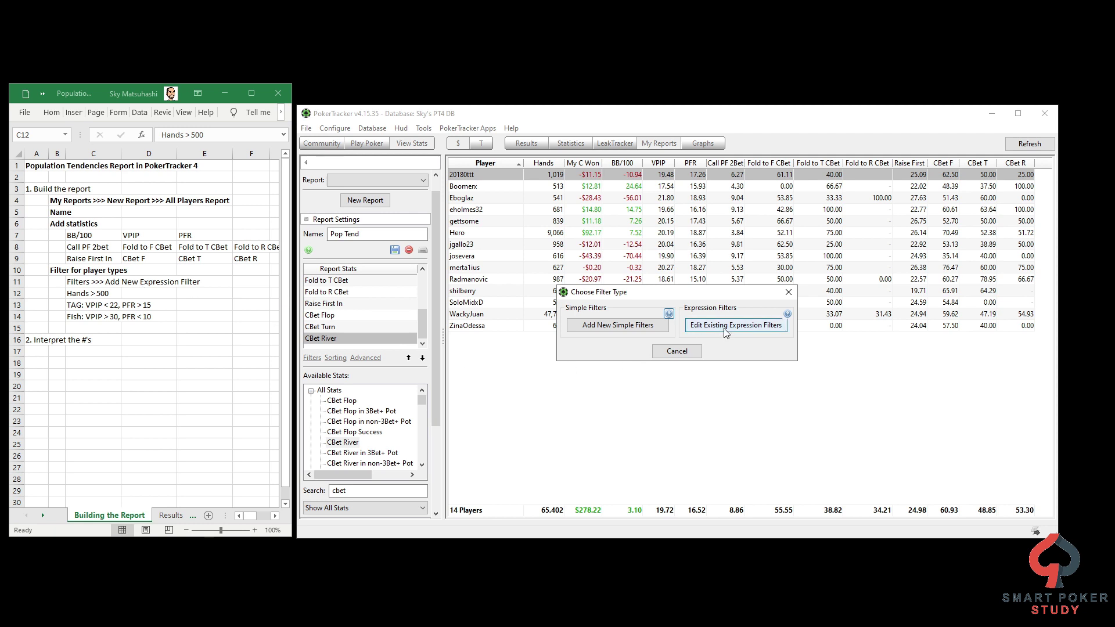
left_click(725, 329)
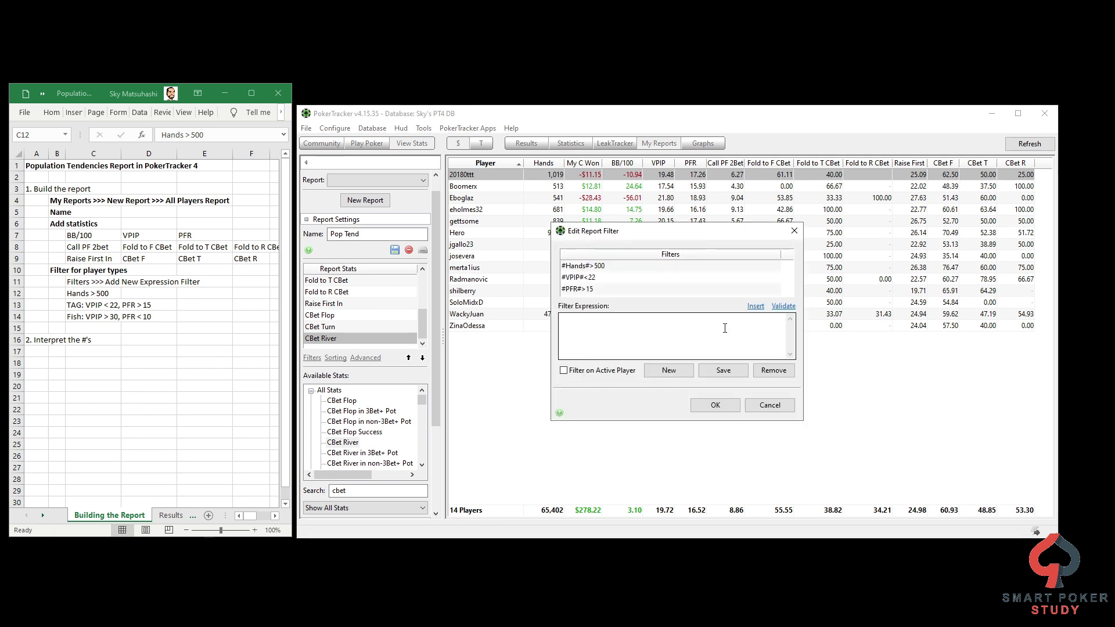
left_click(577, 279)
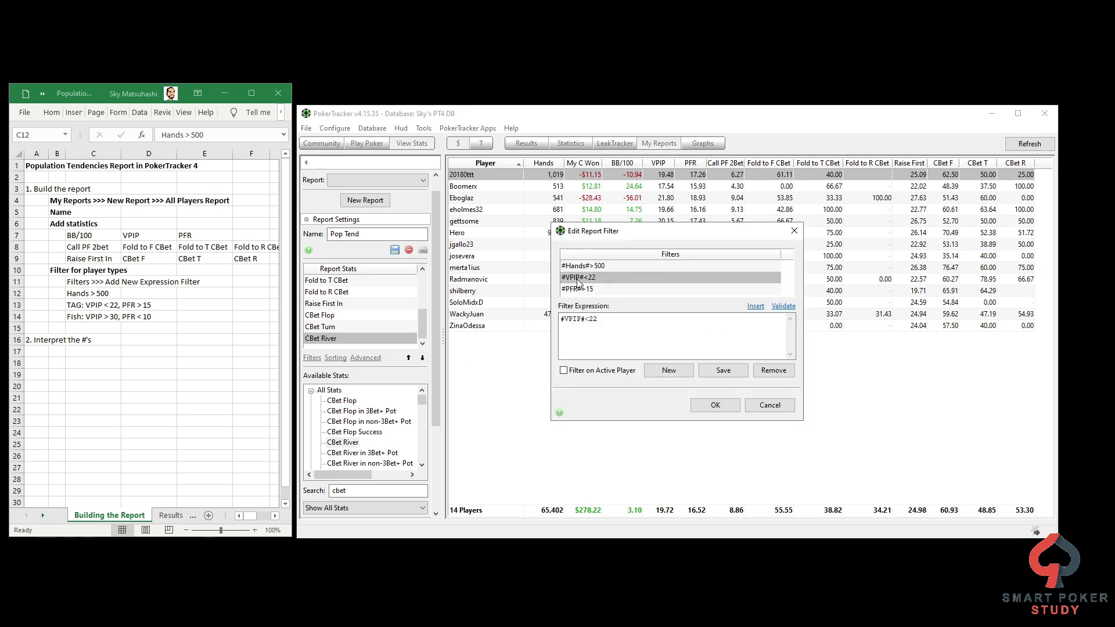
left_click_drag(588, 320, 601, 320)
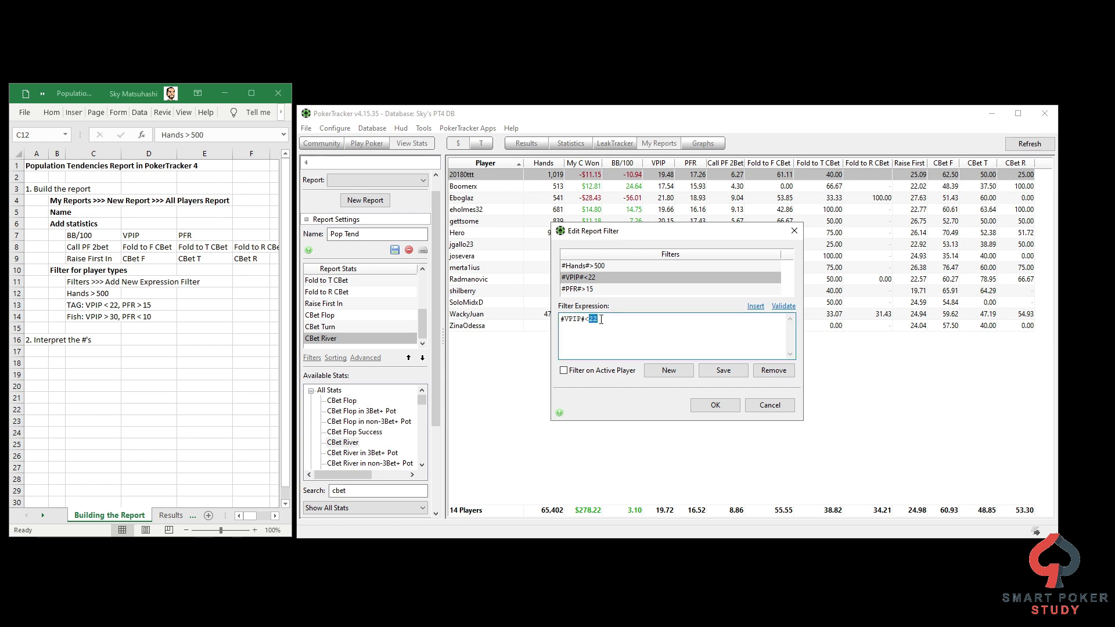
type("30")
key("BackSpace")
left_click(722, 370)
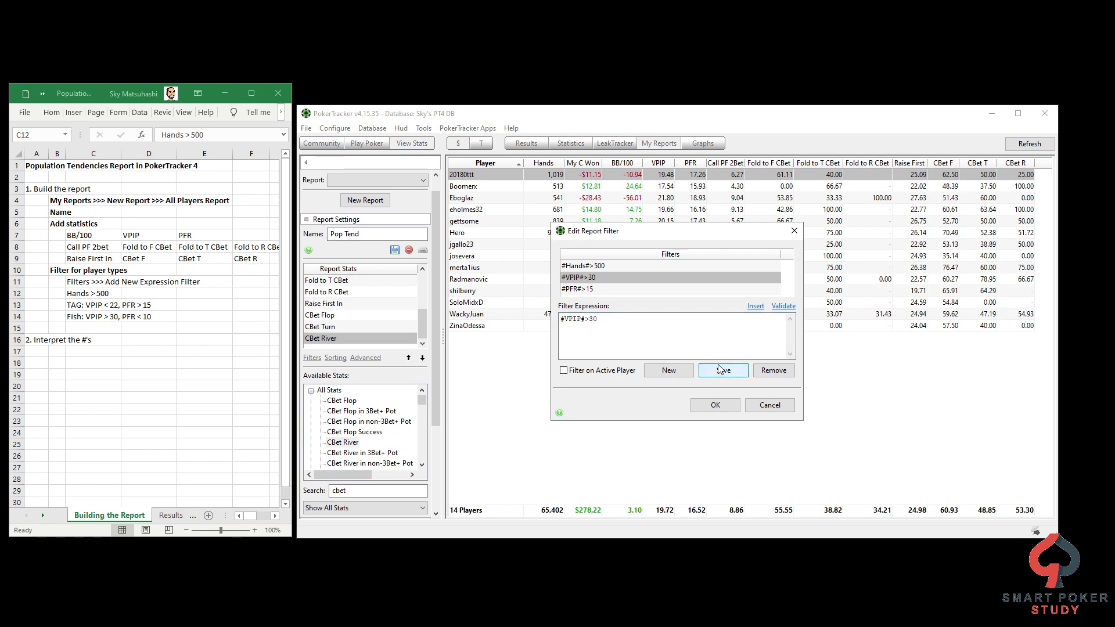
Step: Change the PFR filter to #PFR#<10, save it and apply the fish player filters to the report
left_click(590, 290)
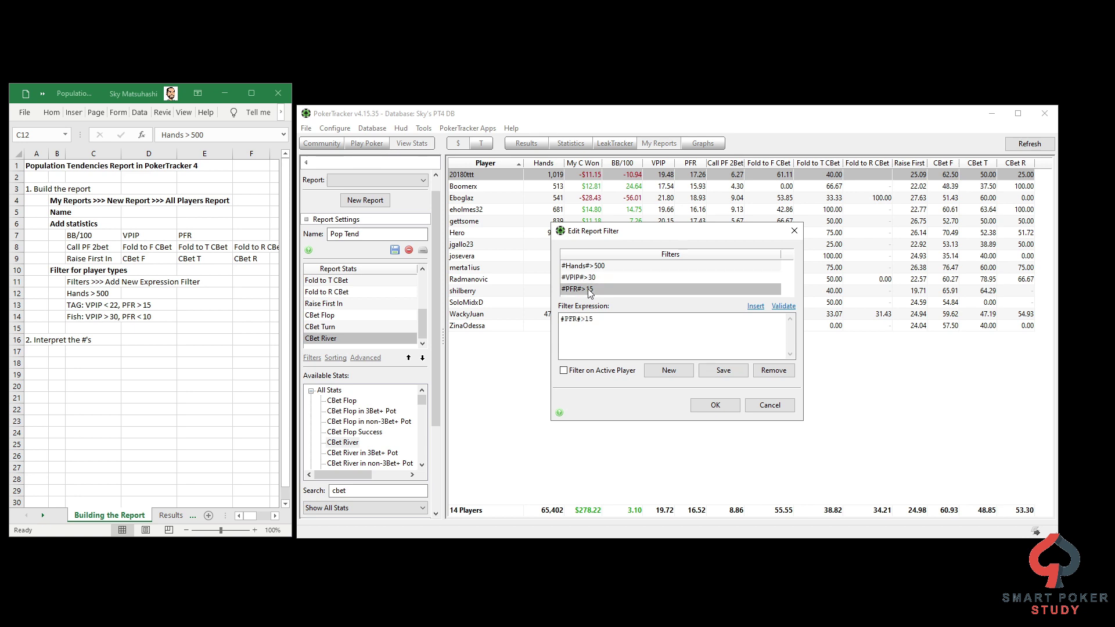
left_click(585, 319)
key("BackSpace")
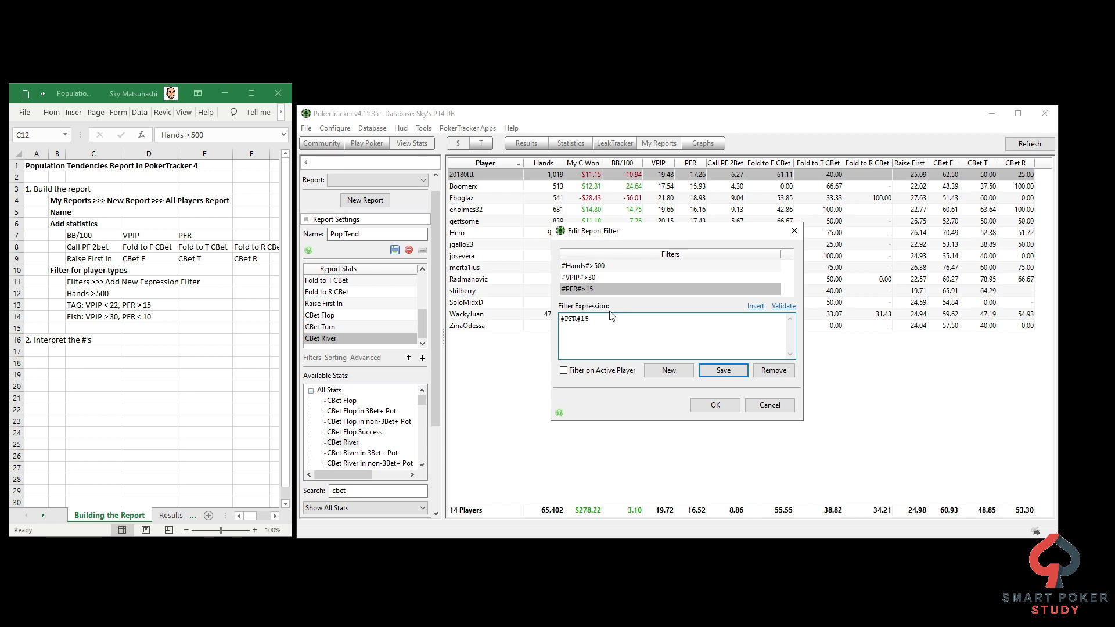
type("<")
key("shift+End")
type("10")
left_click(729, 371)
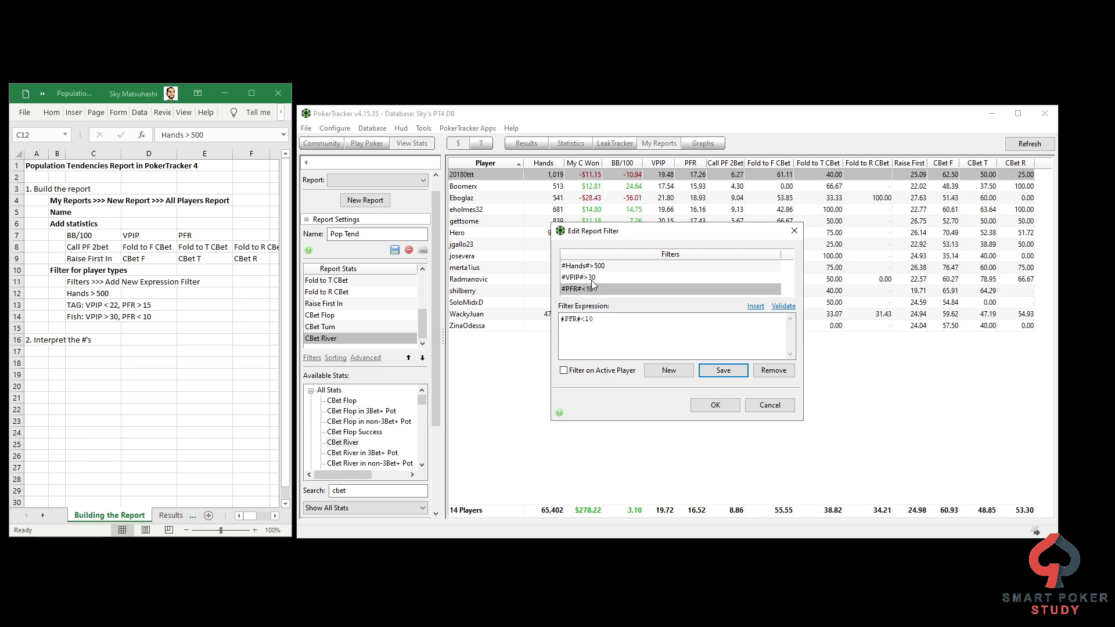
left_click(712, 406)
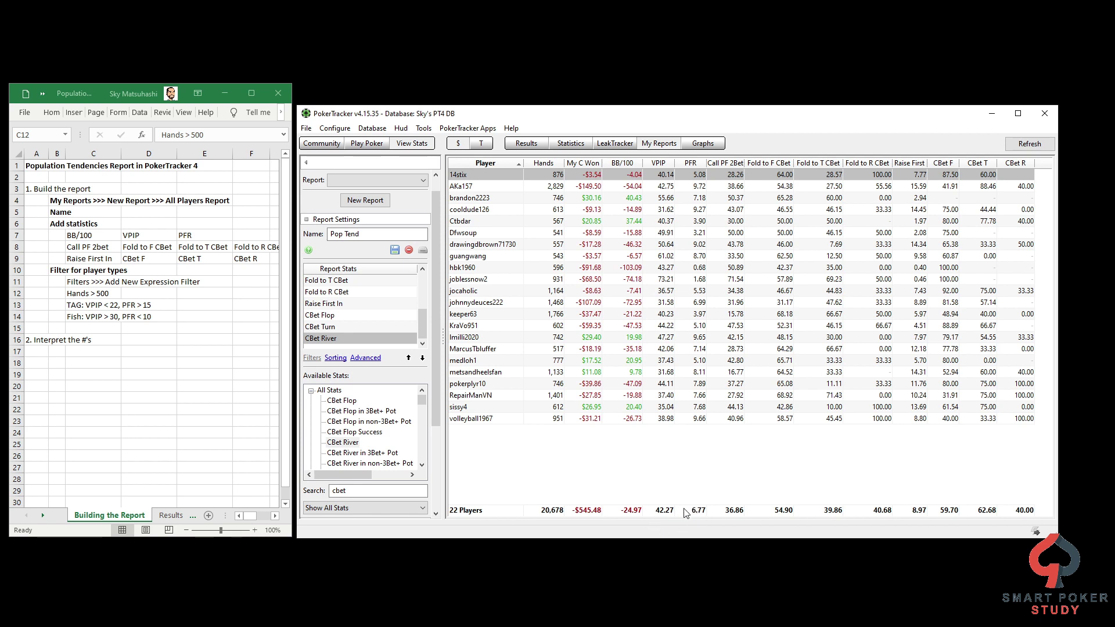
Step: Switch to the Excel workbook's Results sheet and select the TAG Players row, A2:M2, for review
left_click(171, 515)
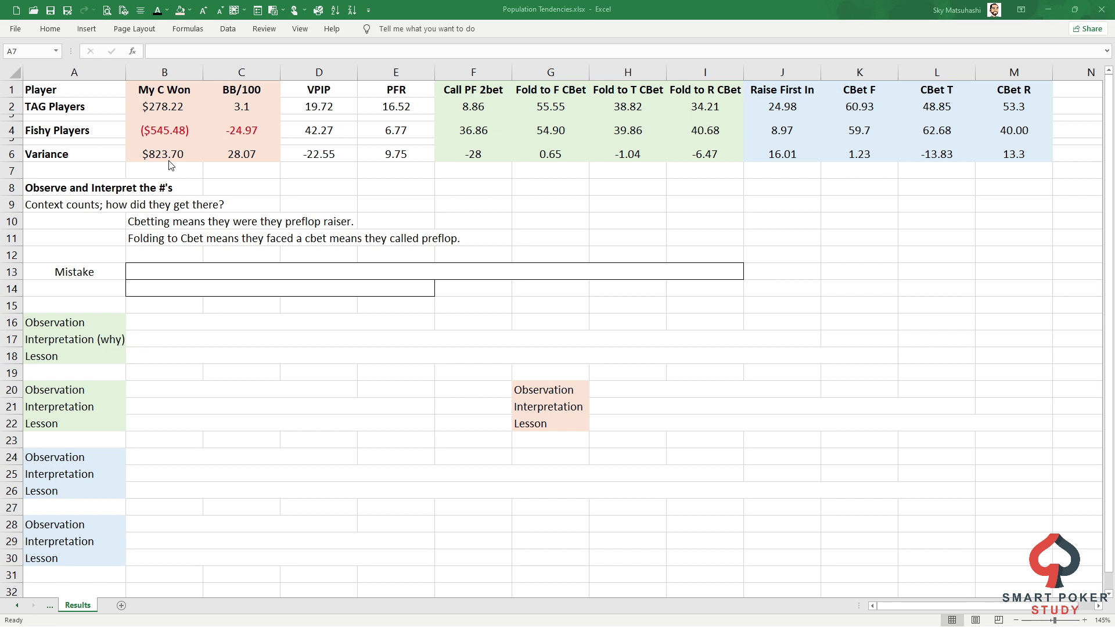
left_click_drag(93, 108, 986, 103)
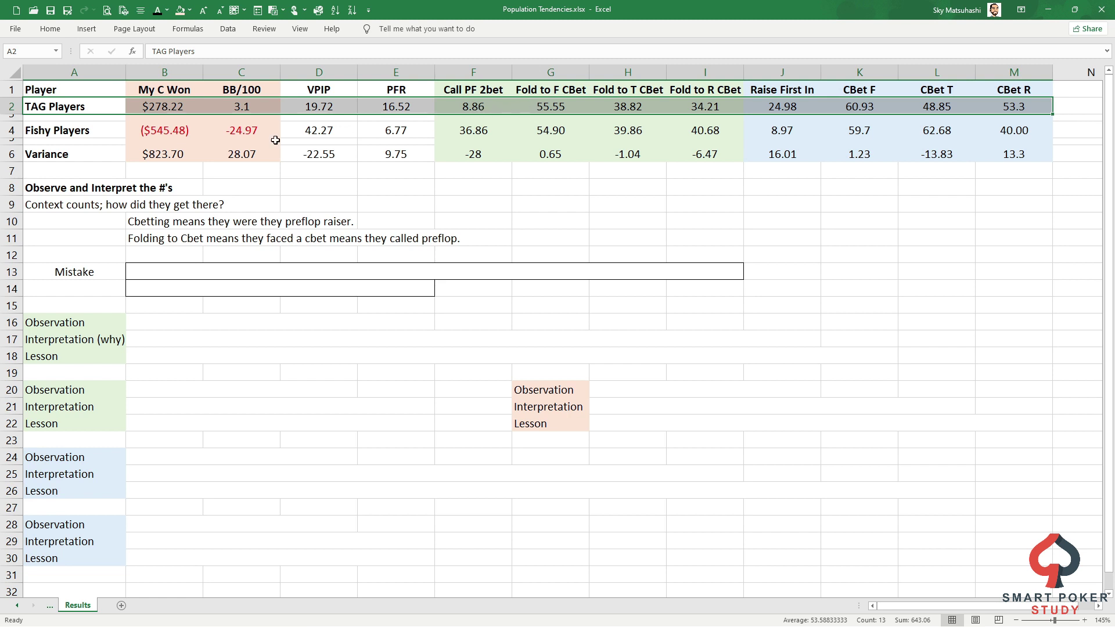
Step: Select the Fishy Players row, A4:M4, for review, followed by the "Observe and Interpret the #'s" heading
left_click(87, 138)
left_click_drag(149, 133, 1013, 130)
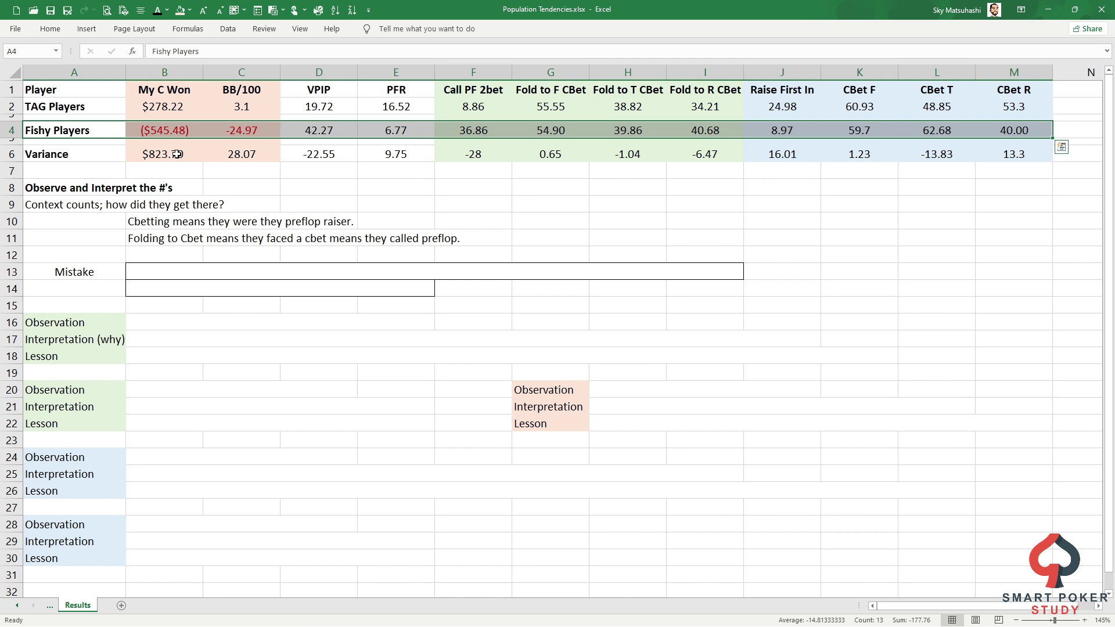
left_click(89, 202)
left_click(84, 187)
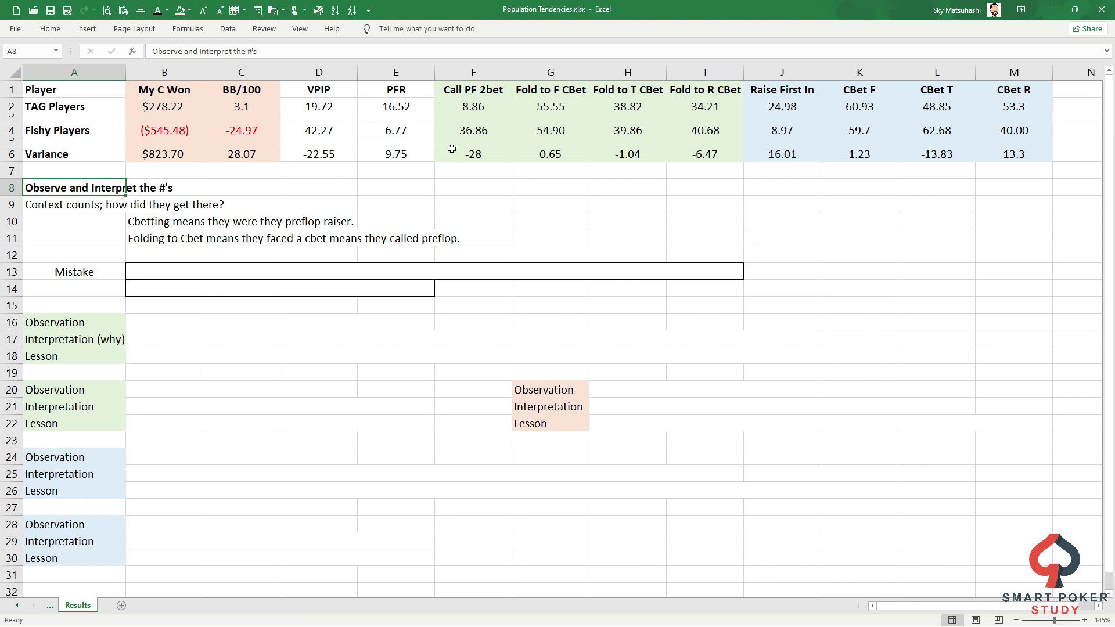
Step: Review the first Observation, Interpretation and Lesson labels and the context notes in A9, B10 and B11
left_click(89, 356)
left_click(89, 339)
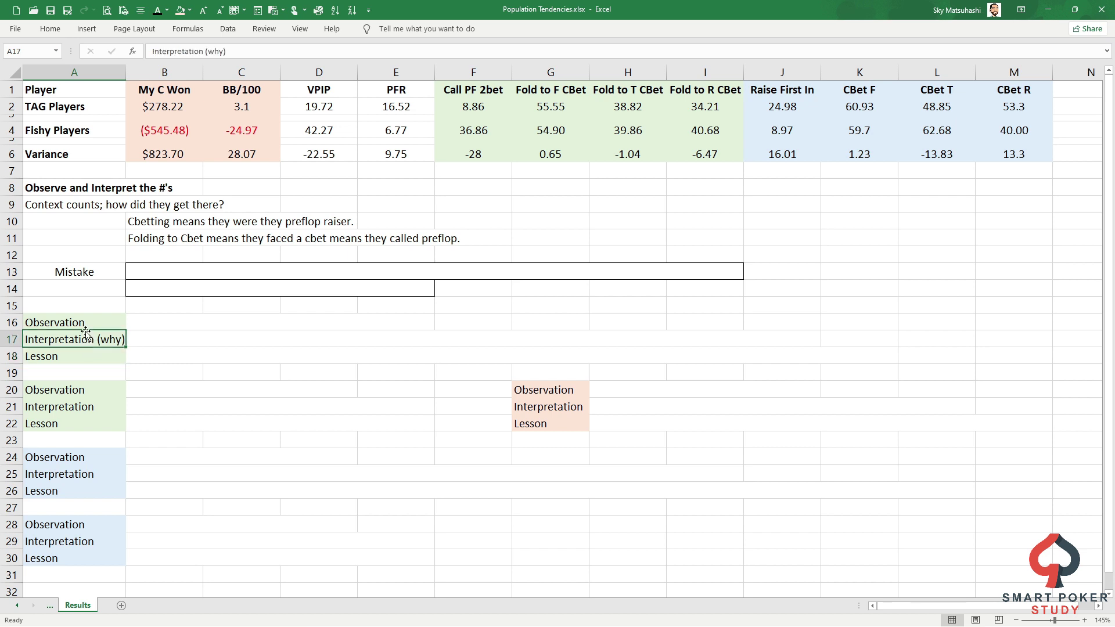
left_click(85, 324)
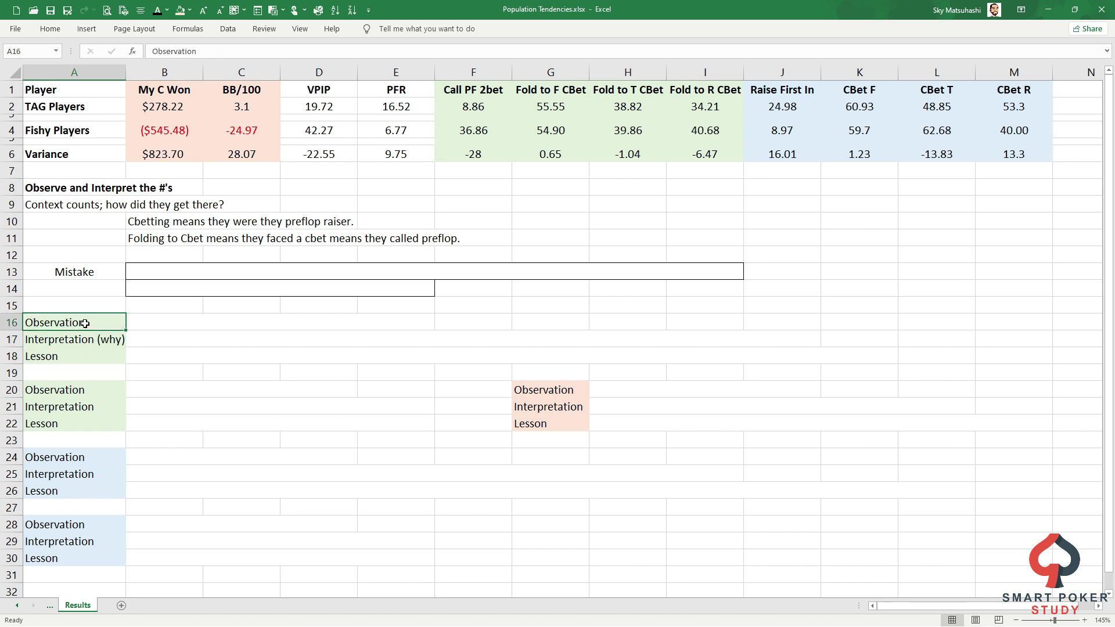
left_click(88, 206)
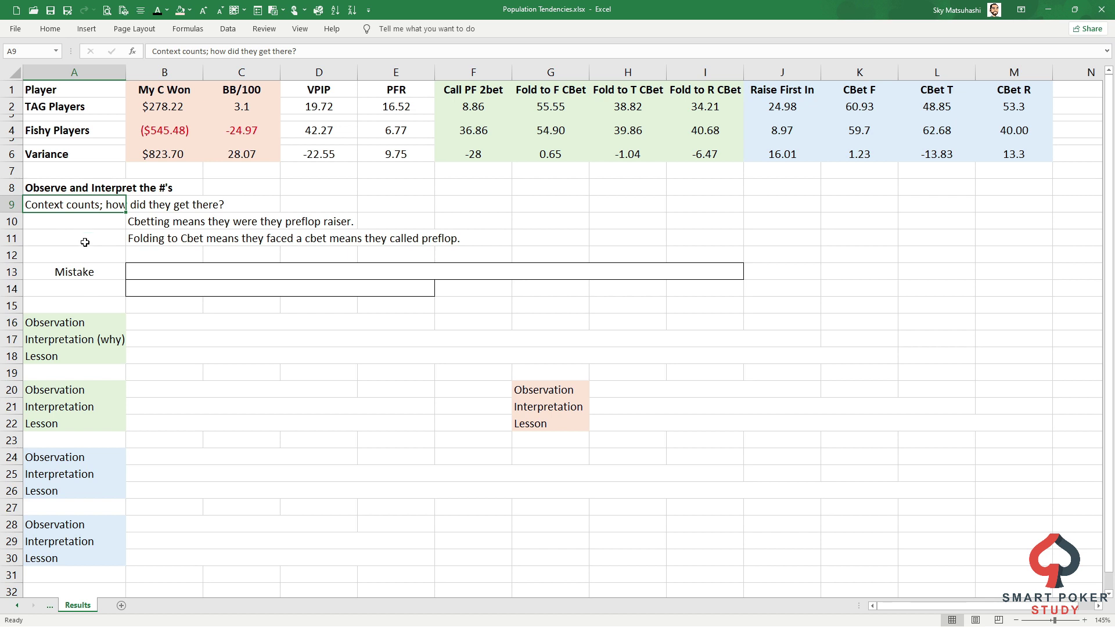
key("Down")
key("Right")
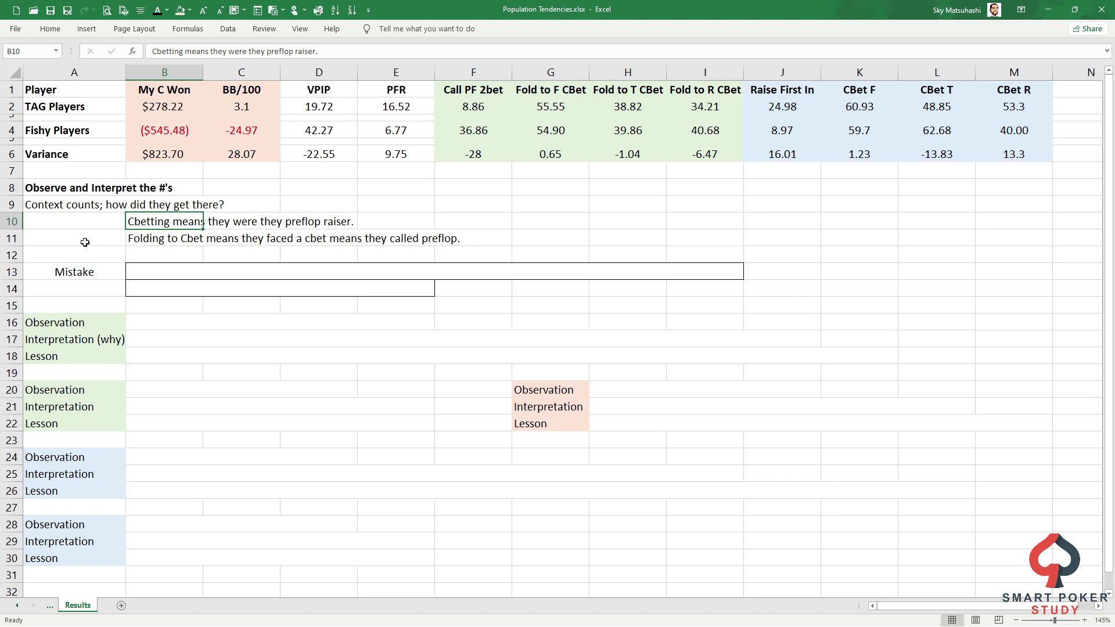
key("Down")
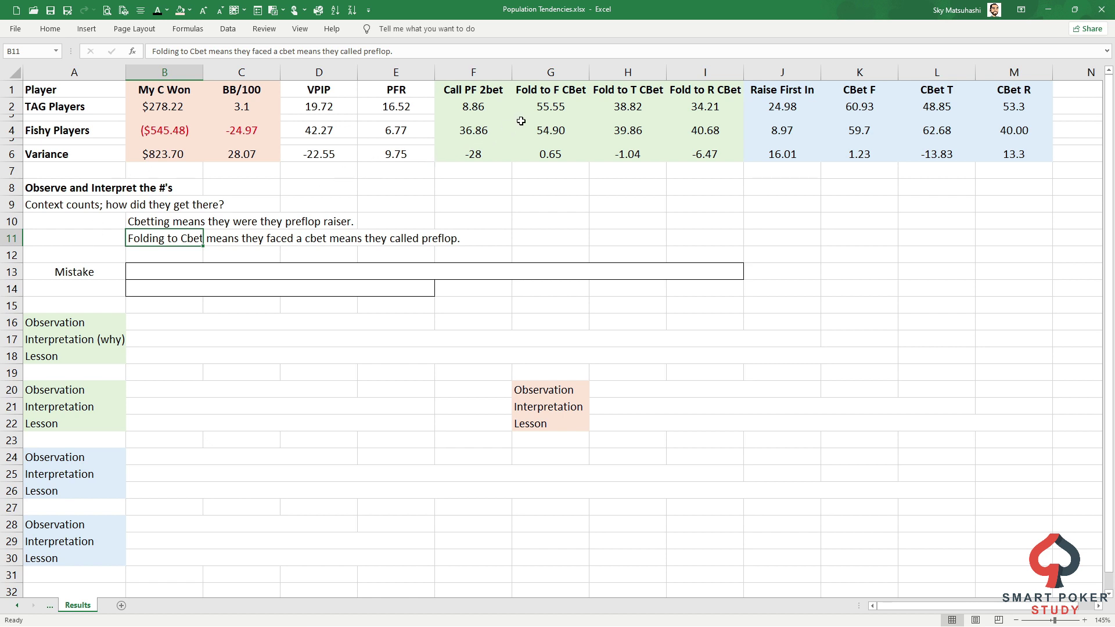
Step: Show the hidden Mistake note in B13 in black text, and compare both player types' Fold to F CBet values with their variance
left_click(145, 270)
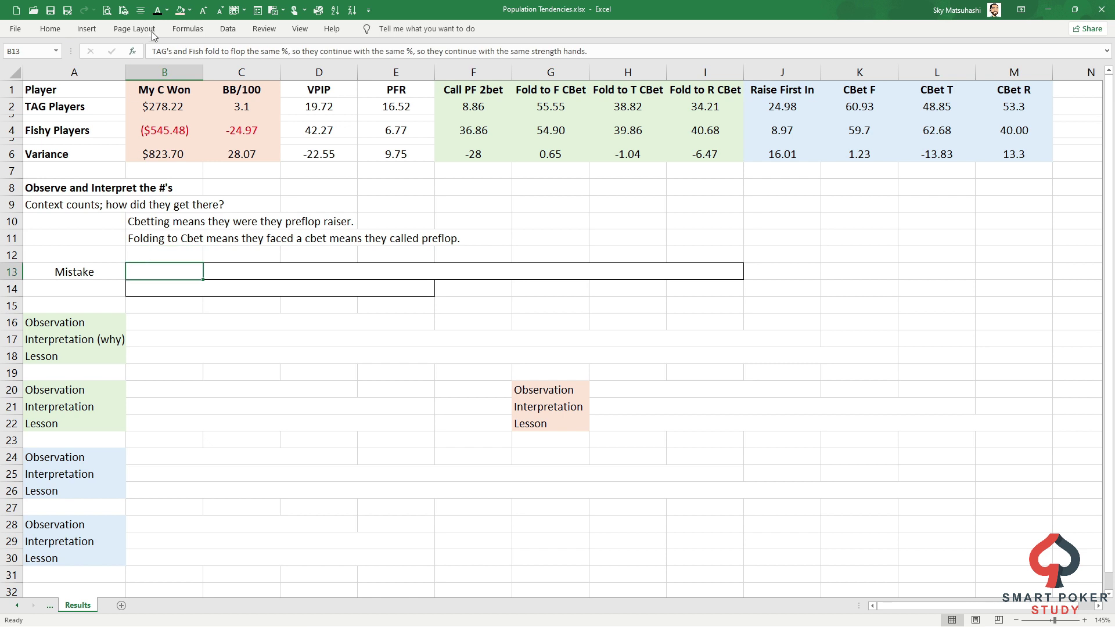
left_click(157, 10)
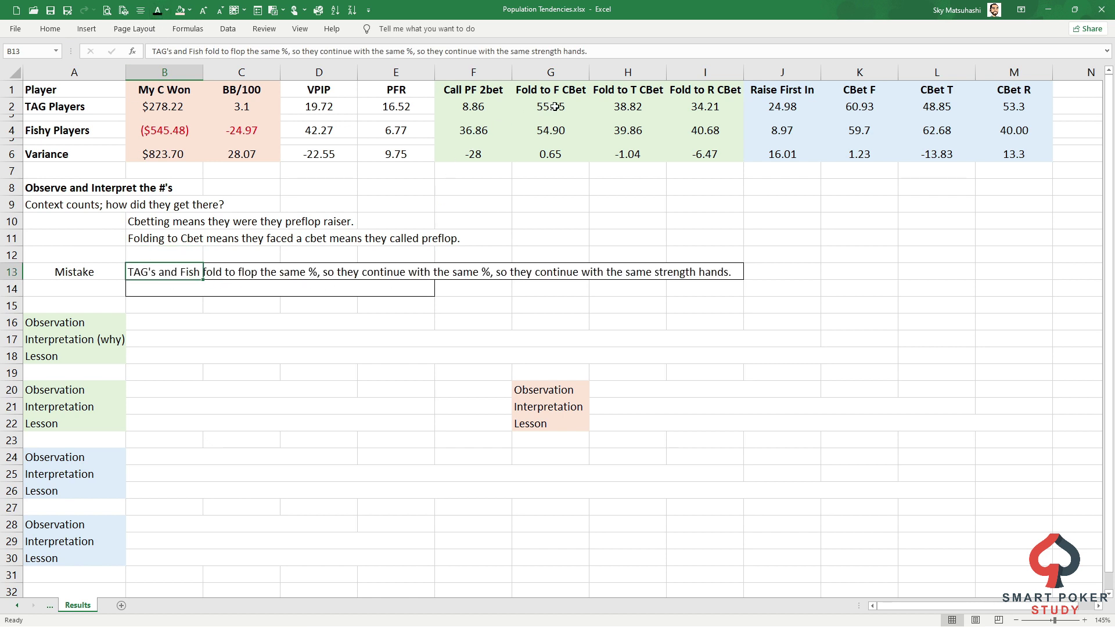
left_click_drag(550, 107, 555, 132)
left_click(567, 154)
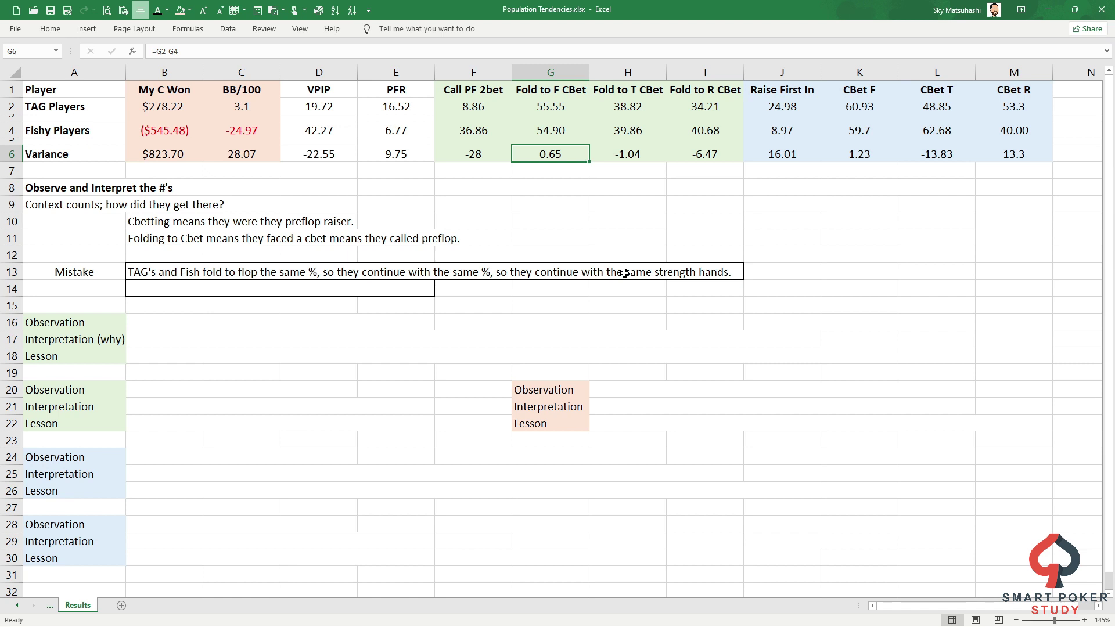
Step: Show the second hidden Mistake note in B14 in black text
left_click(105, 270)
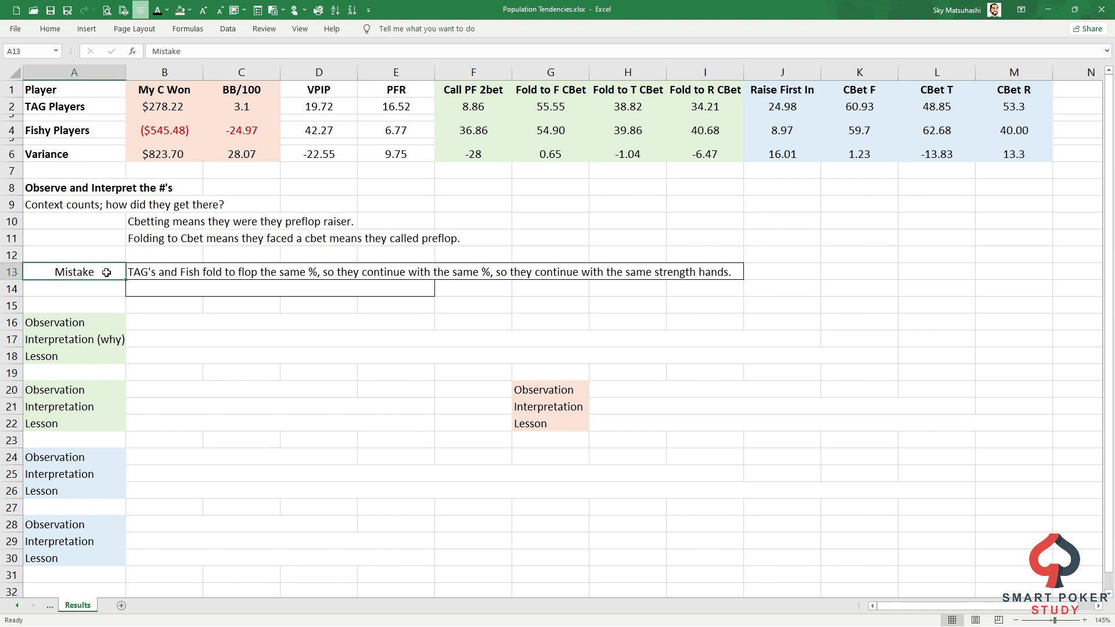
left_click(183, 284)
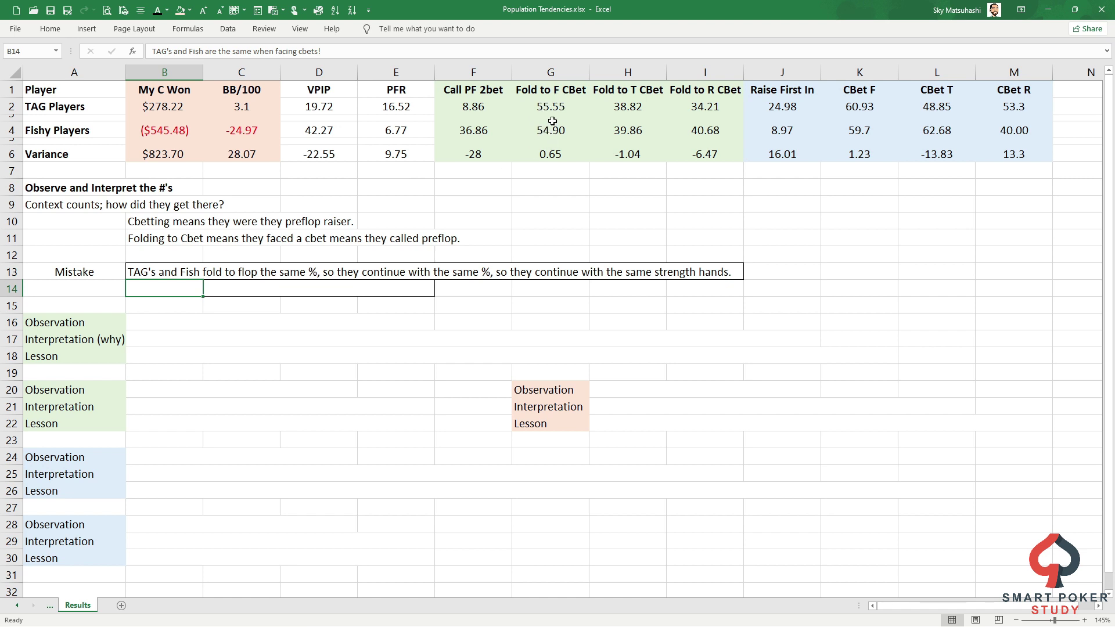
left_click(156, 10)
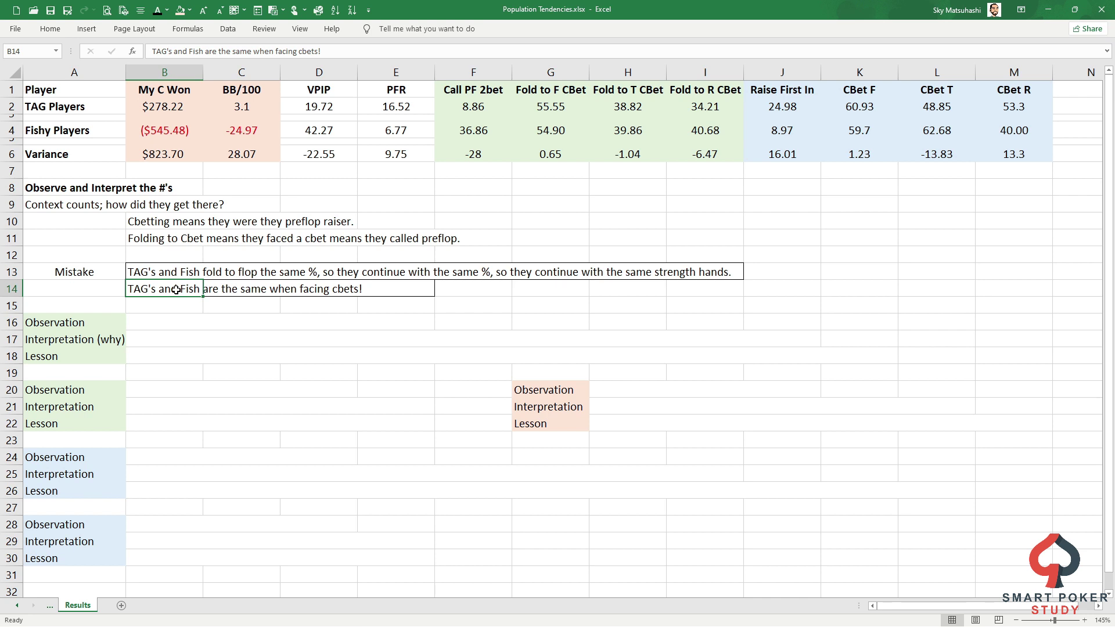
Step: Show the first observation, "TAG's and Fish fold to cbets the same (practically)", in B16 in black text
left_click(98, 327)
key("Right")
type("TAG's and Fish fold to cbets the same (practically)")
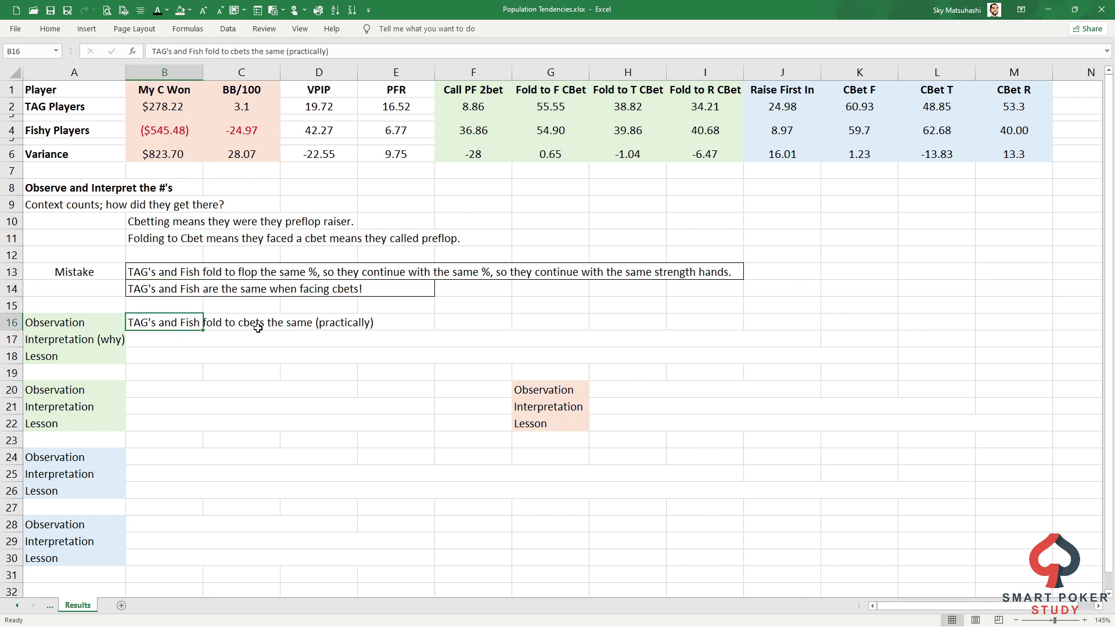
Step: Check the Fold to F CBet figures in G2:G6 and show the first Interpretation (why) note in B17 in black text
left_click_drag(546, 115, 546, 154)
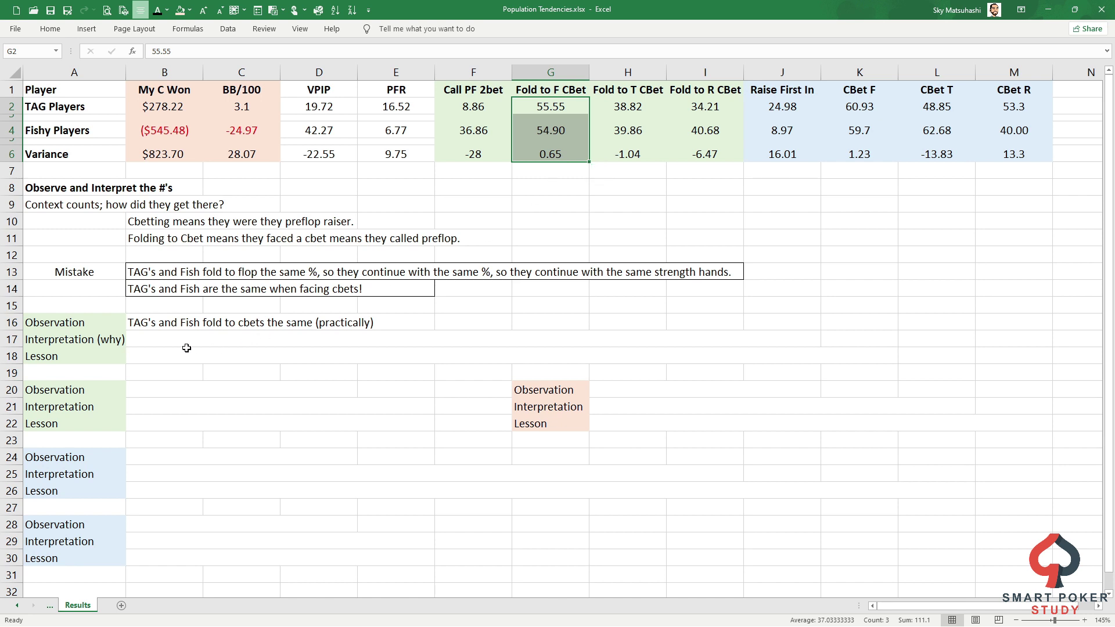
left_click(102, 341)
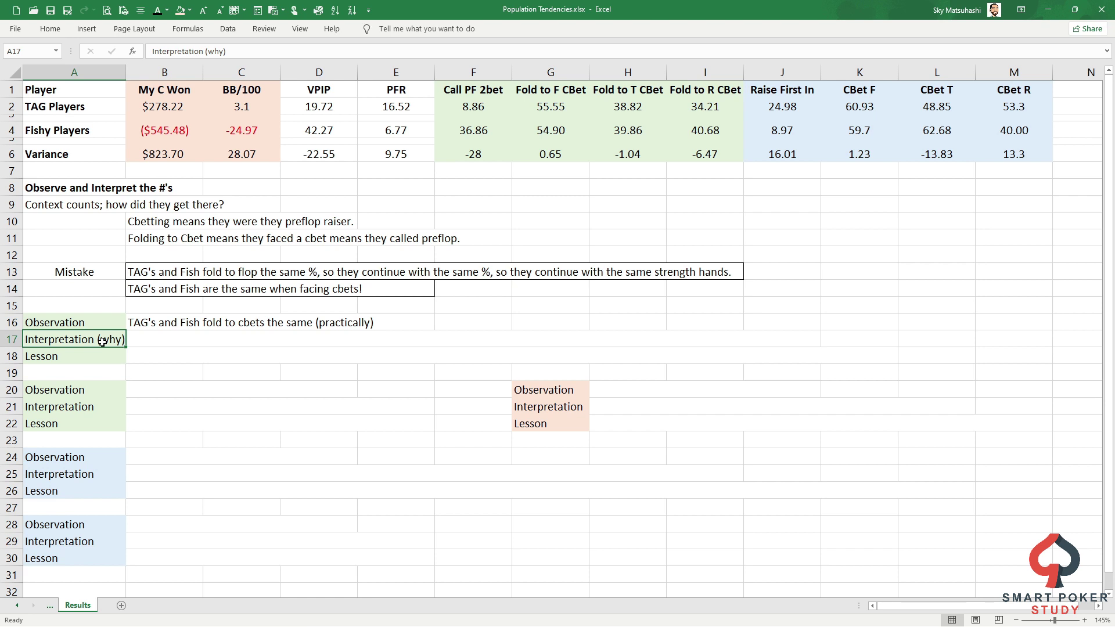
key("Right")
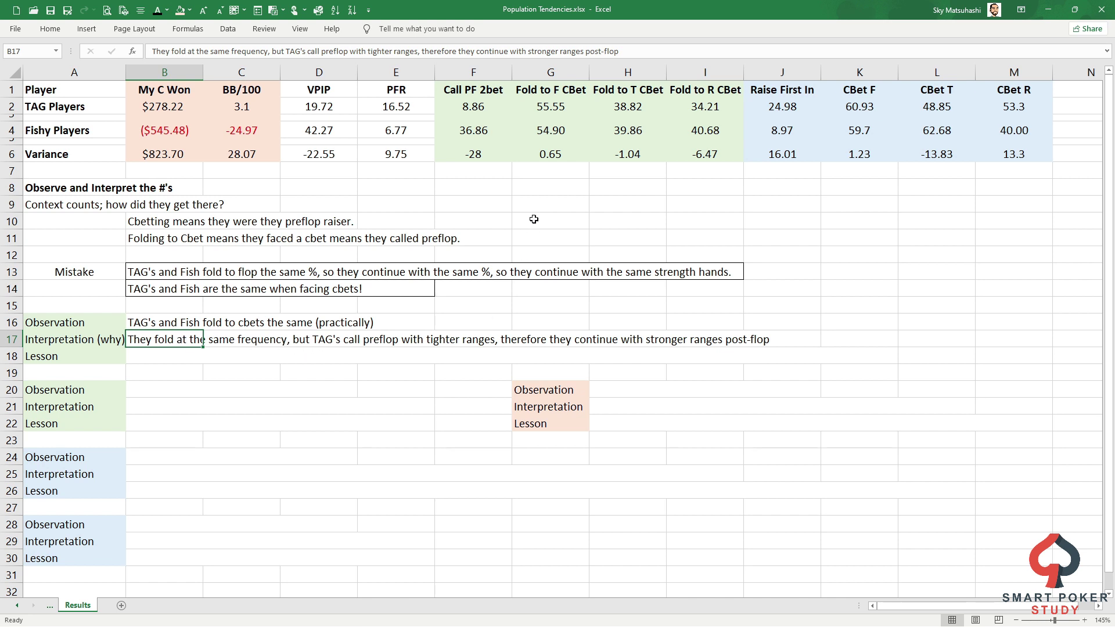
Step: Compare the Call PF 2bet and Fold to F CBet values of the TAG and fishy players
left_click(467, 93)
left_click_drag(467, 93, 447, 154)
left_click(541, 104)
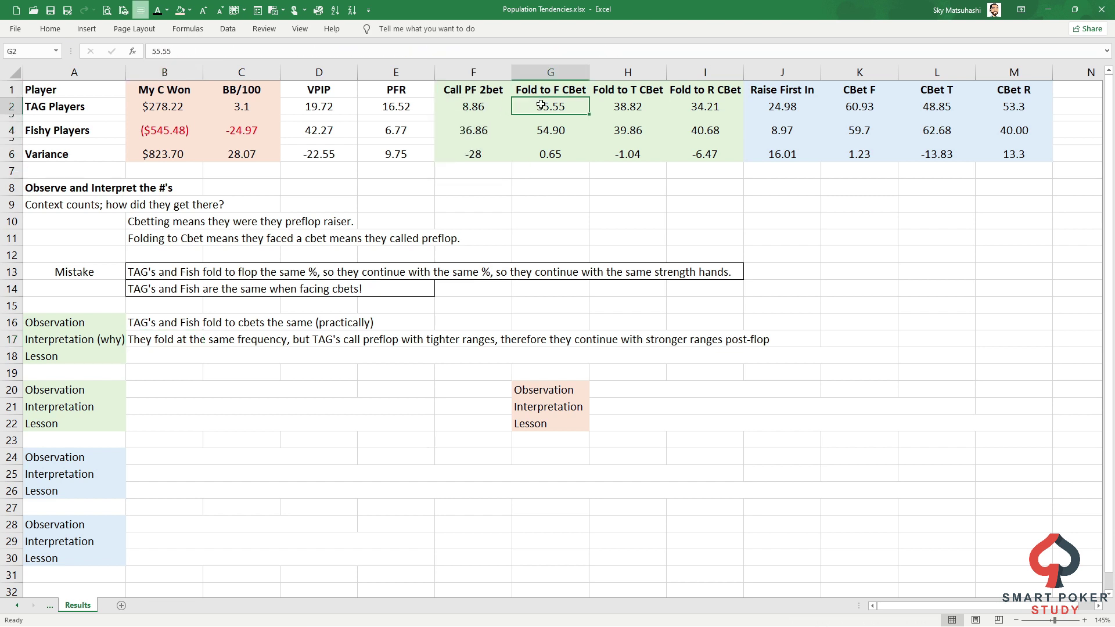
left_click(501, 106)
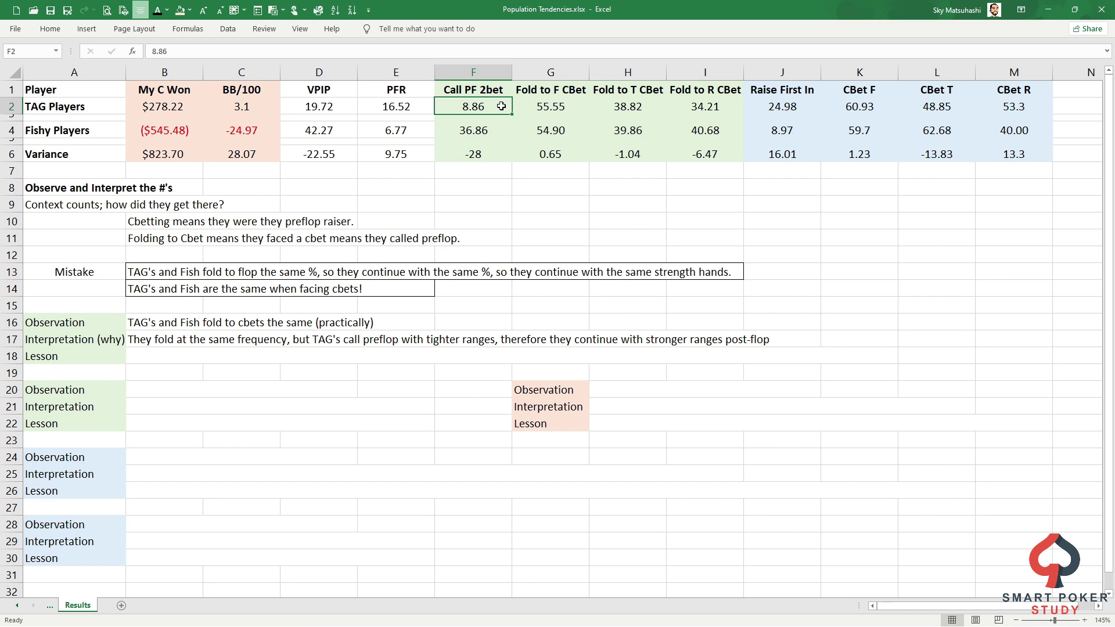
left_click(491, 129)
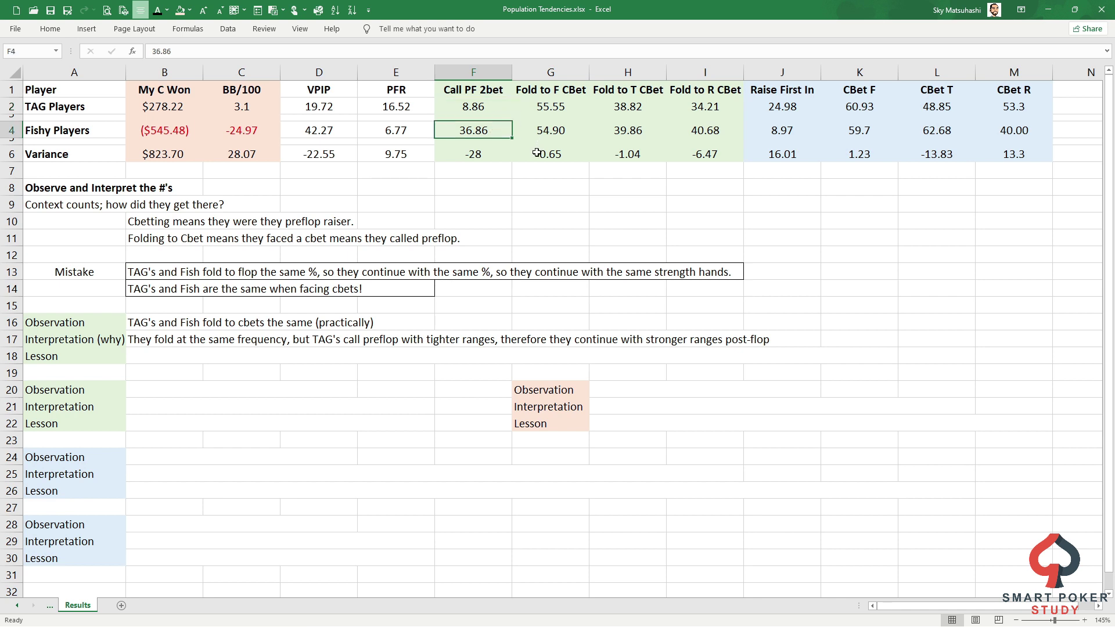
left_click(558, 91)
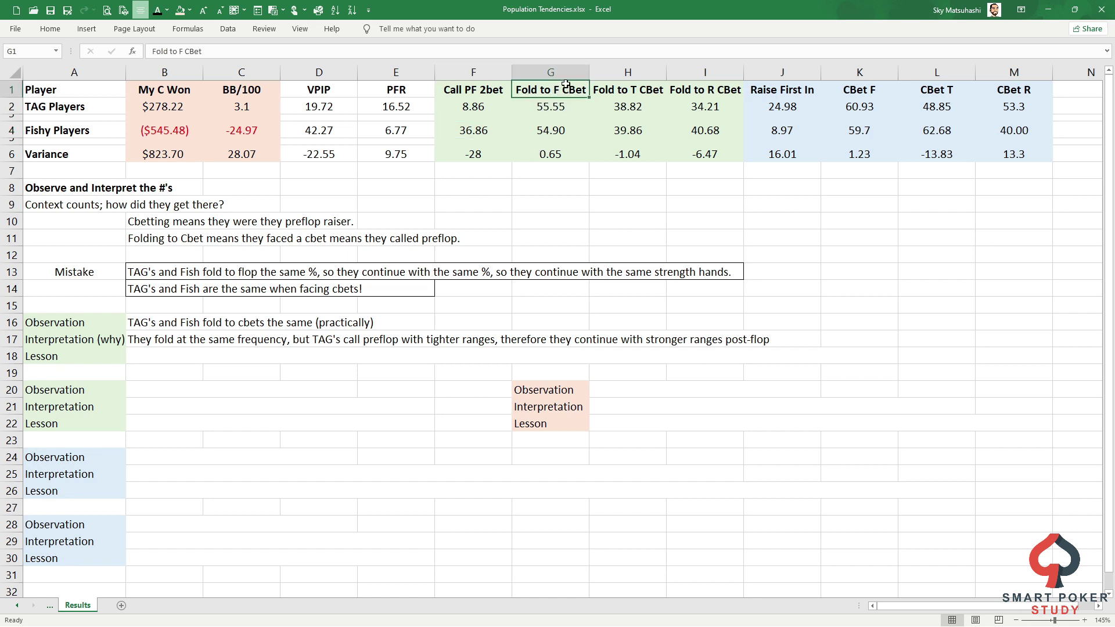
left_click(497, 110)
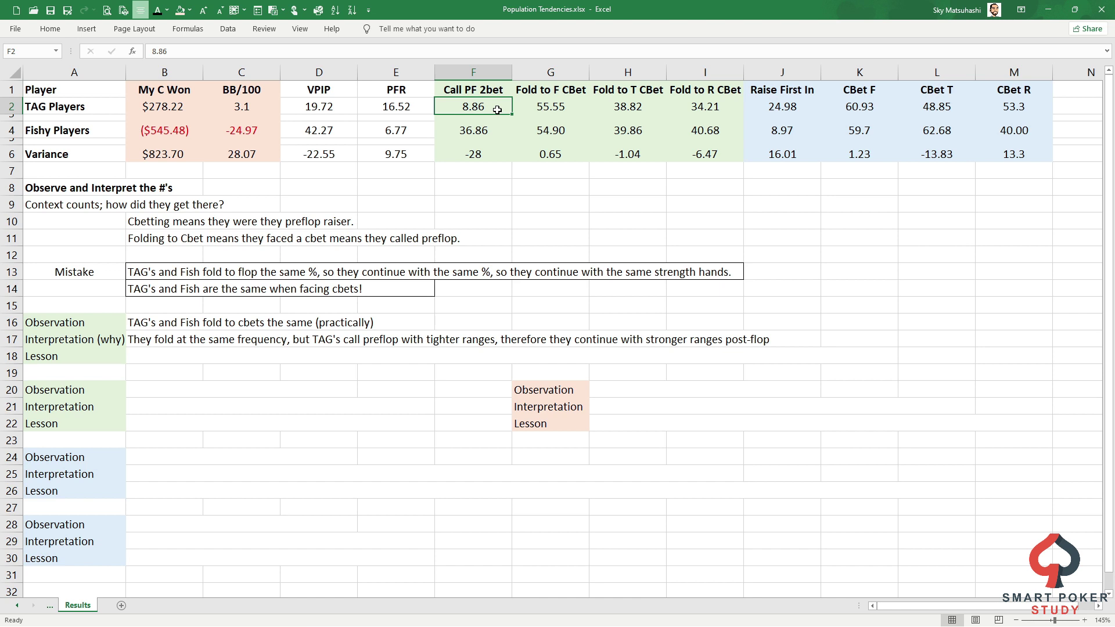
left_click(569, 92)
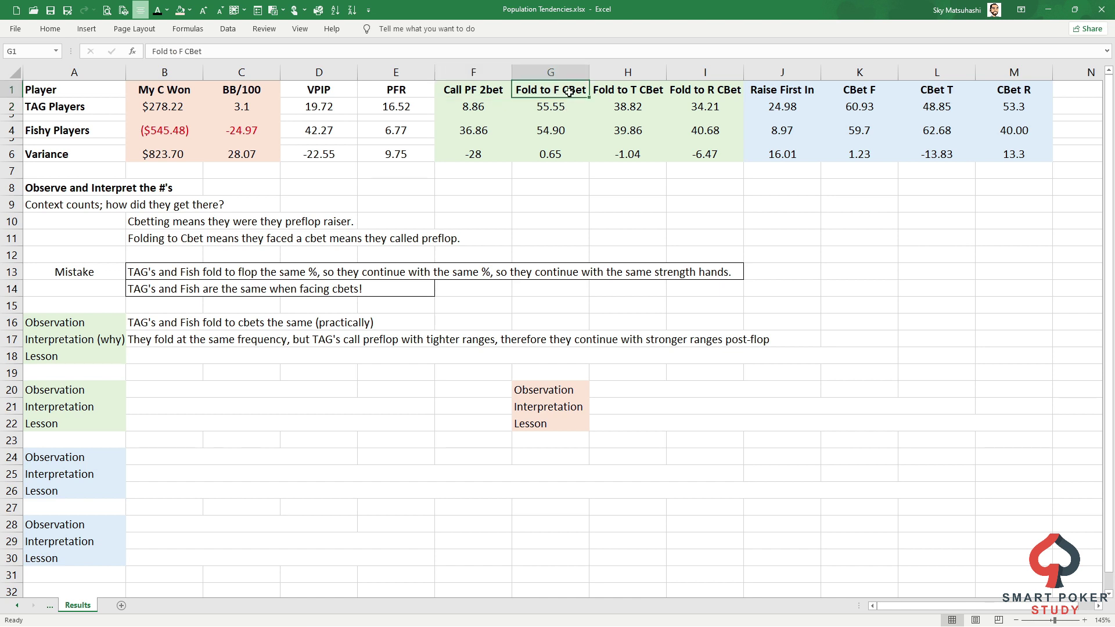
left_click(492, 132)
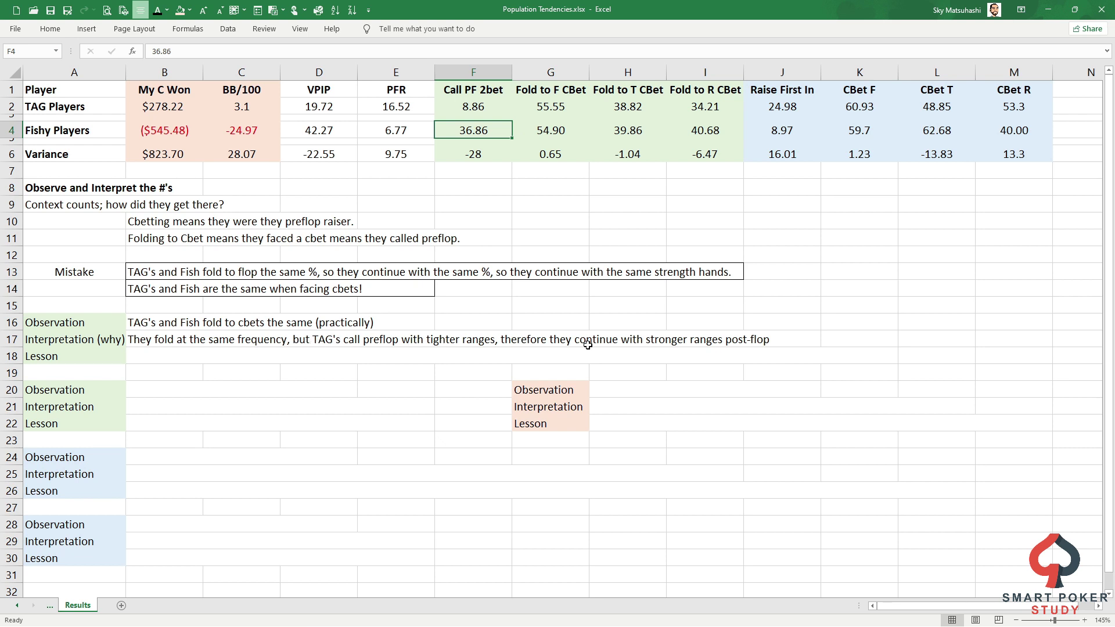
left_click_drag(559, 109, 560, 126)
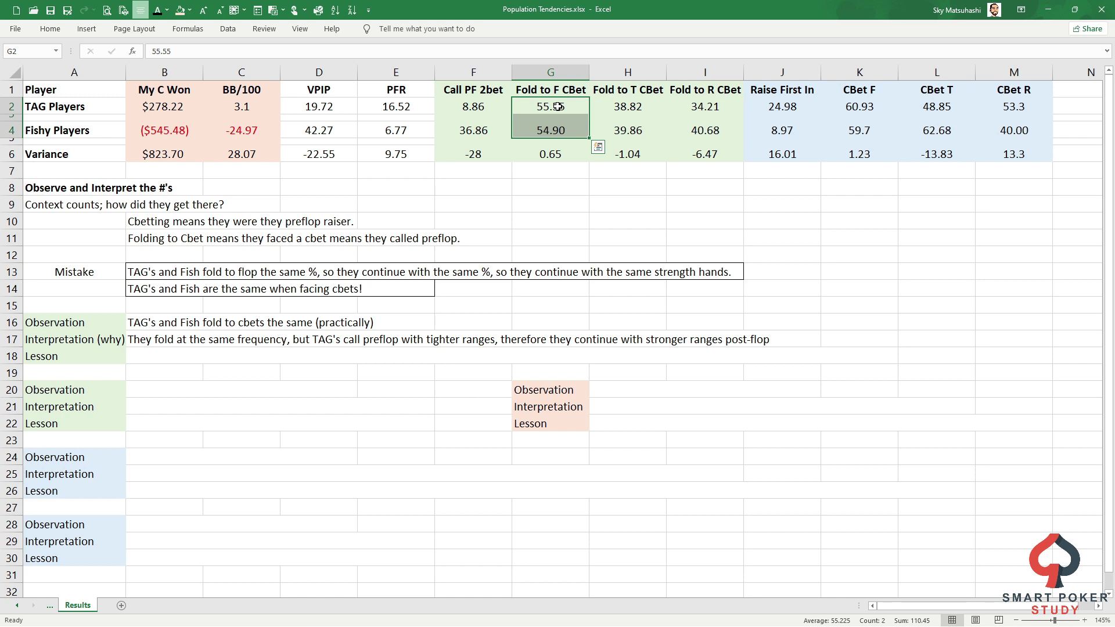
Step: Show the first Lesson note in B18 in black text and recheck both player types' Call PF 2bet and Fold to F CBet values
left_click(158, 356)
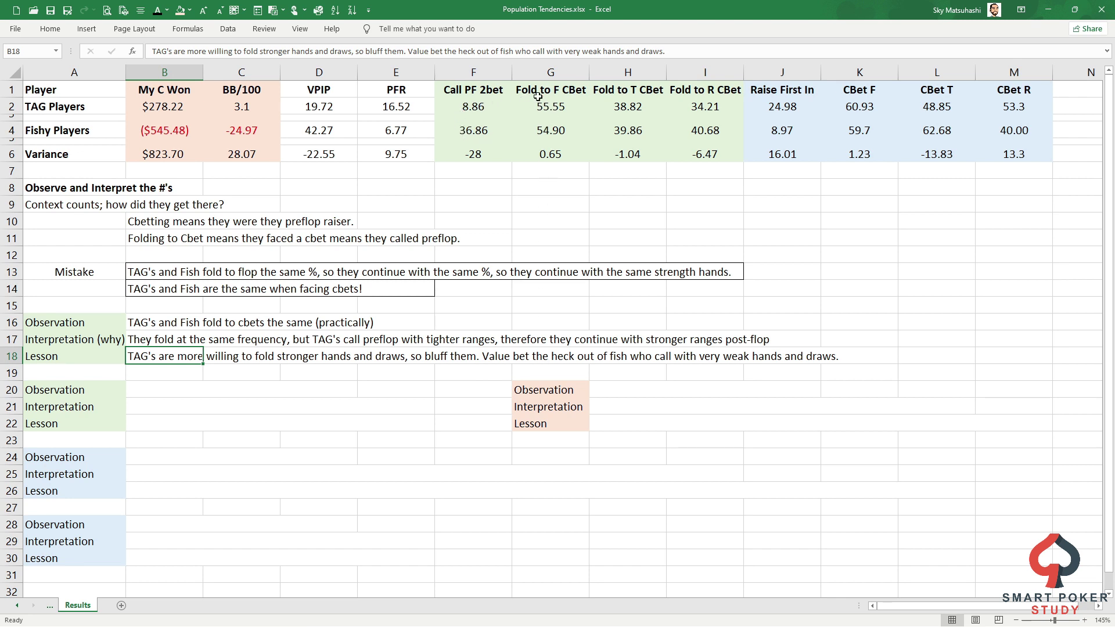
left_click(491, 106)
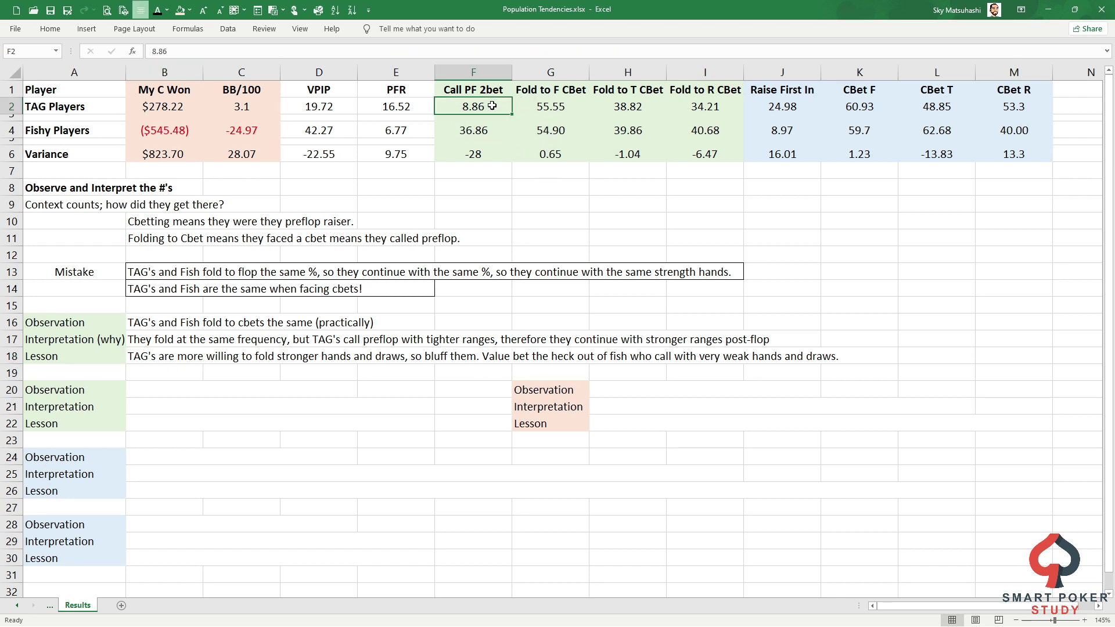
left_click(486, 126)
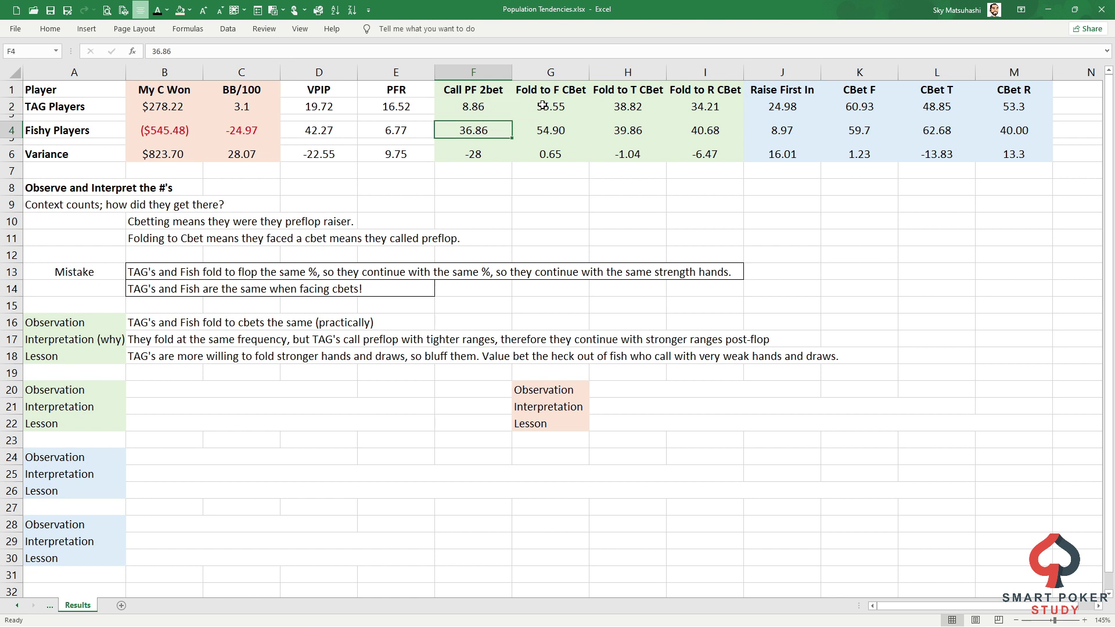
left_click(541, 107)
left_click(543, 129)
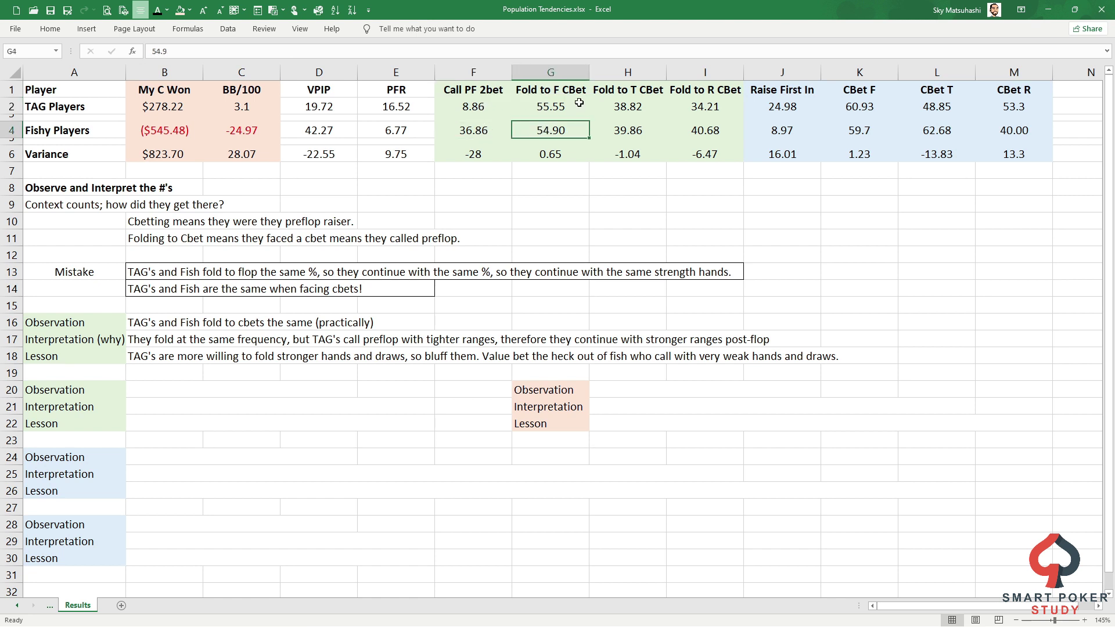
Step: Show the second Observation note in B20 and its Interpretation in B21 in black text, checking the Fold to R CBet variance in I6
left_click(99, 387)
left_click(141, 388)
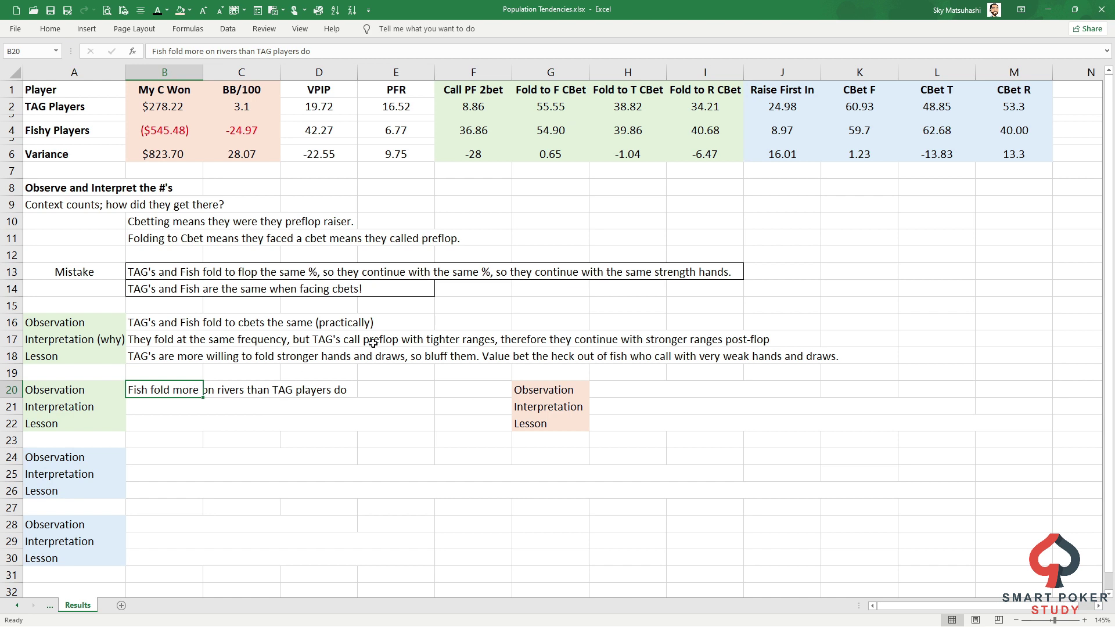
left_click(710, 151)
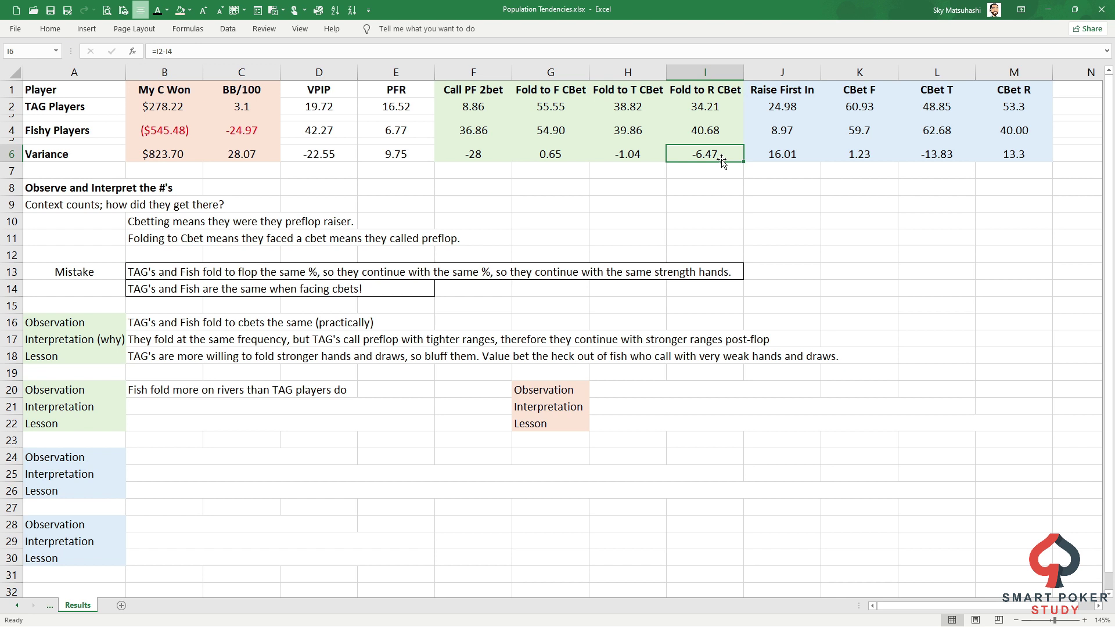
left_click(106, 409)
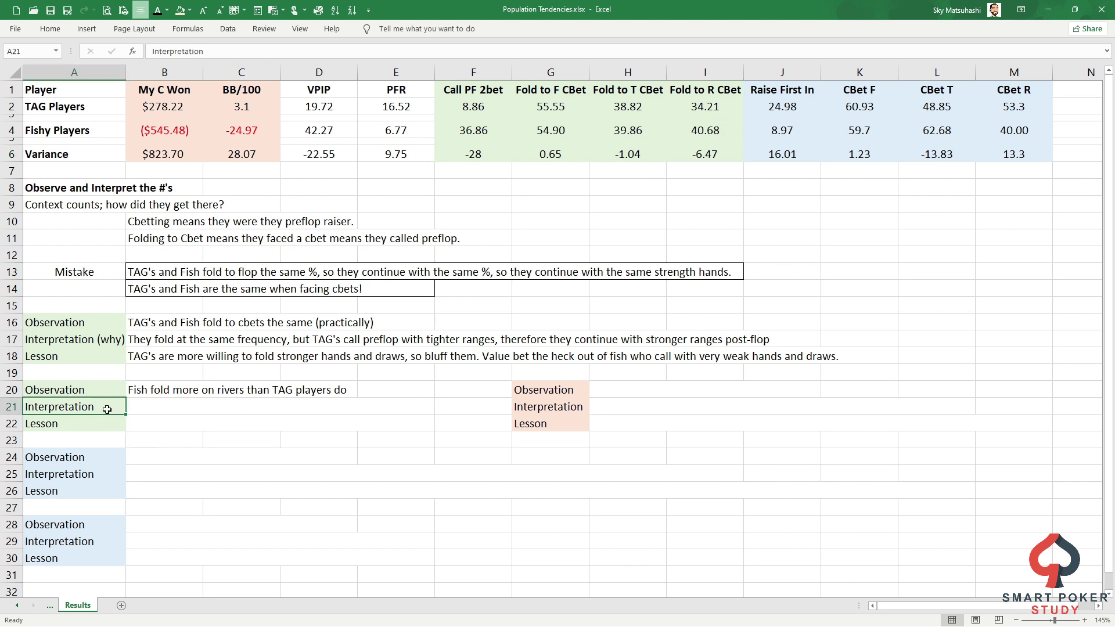
left_click(147, 410)
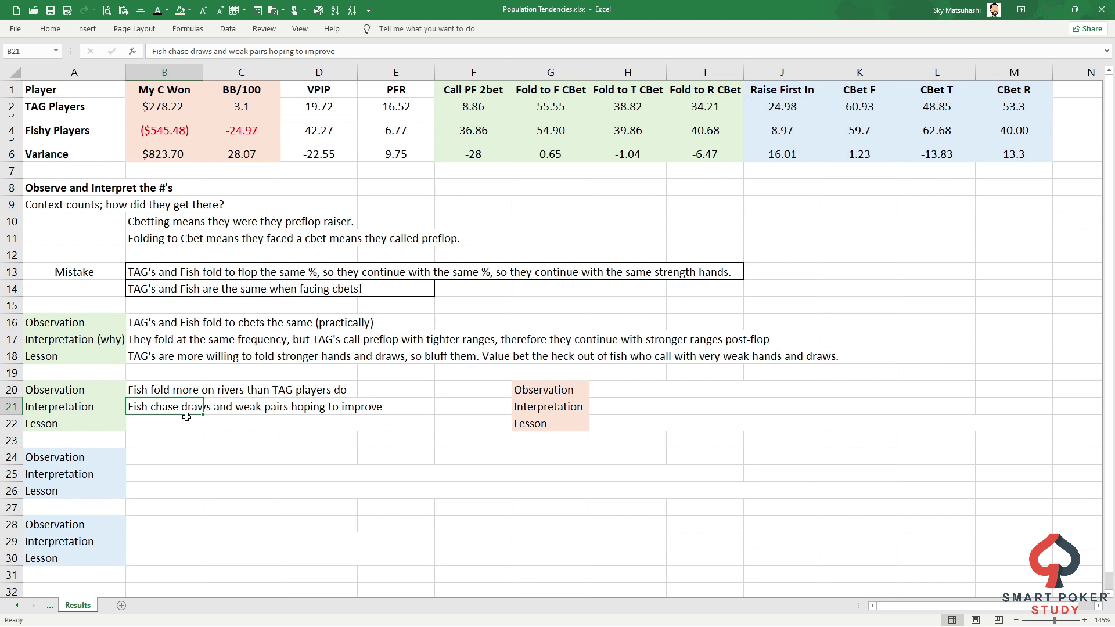
Step: Check the fishy players' Fold to R CBet value in I4 and show the second Lesson note in B22 in black text
left_click(706, 129)
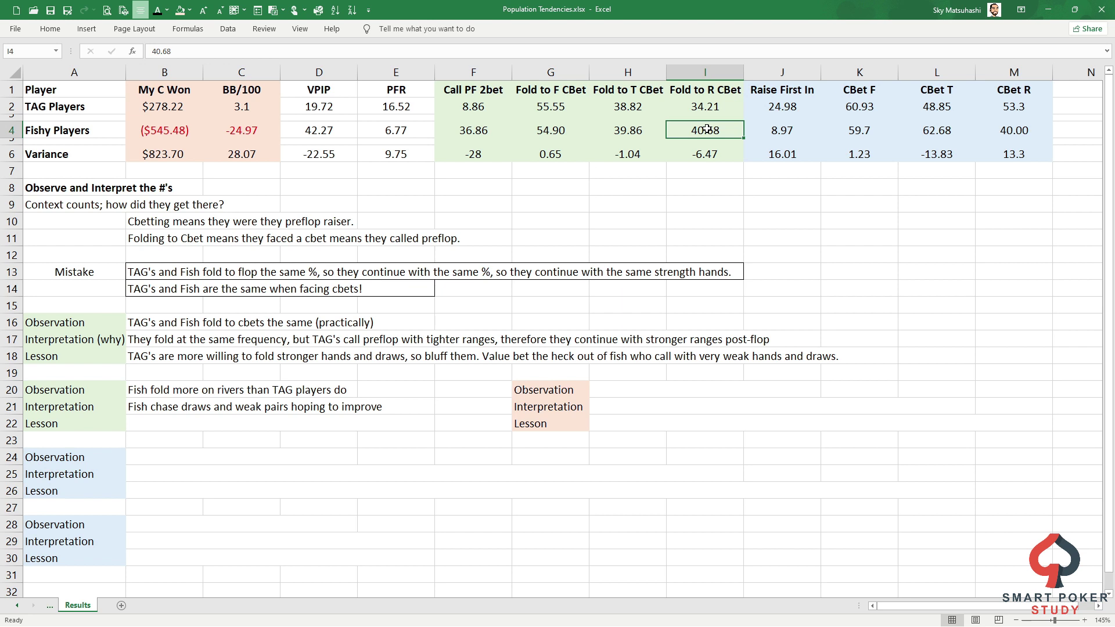
left_click(180, 422)
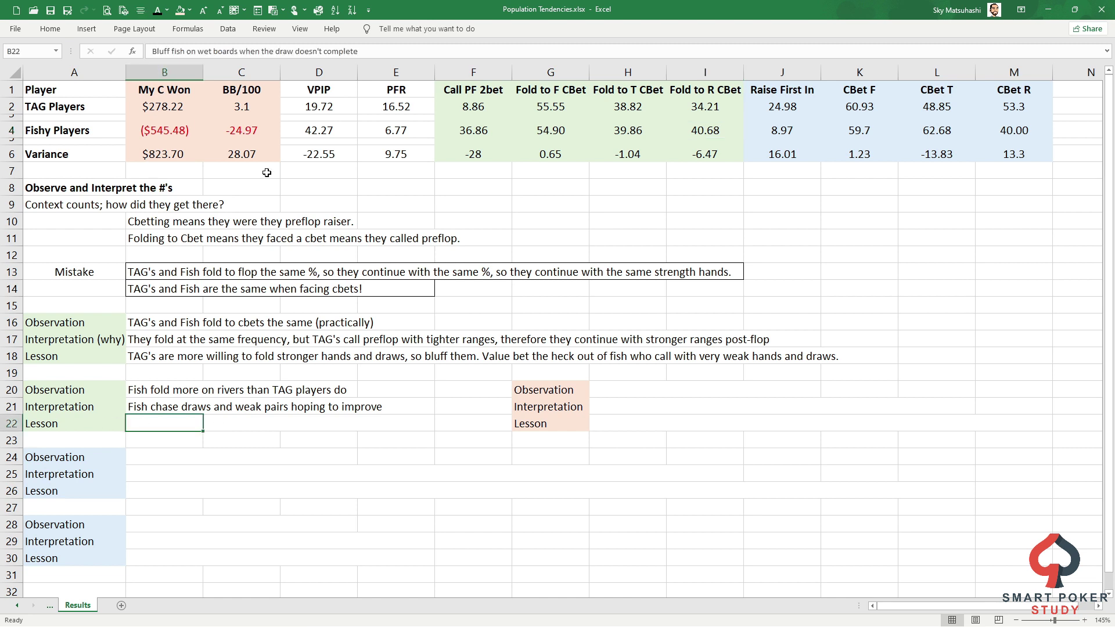
left_click(157, 10)
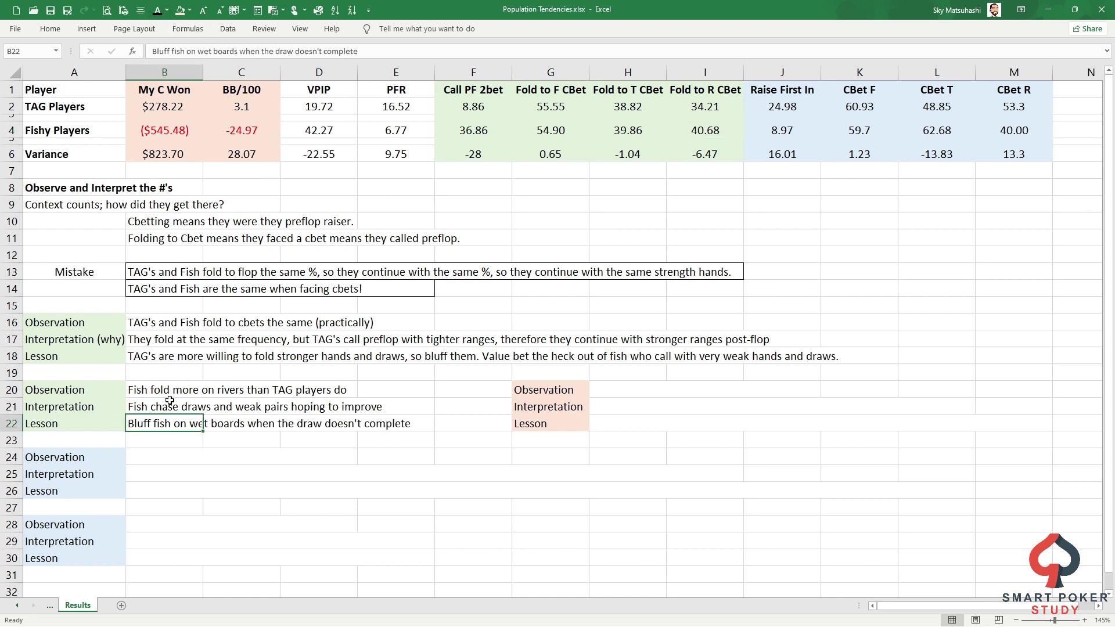
left_click(165, 440)
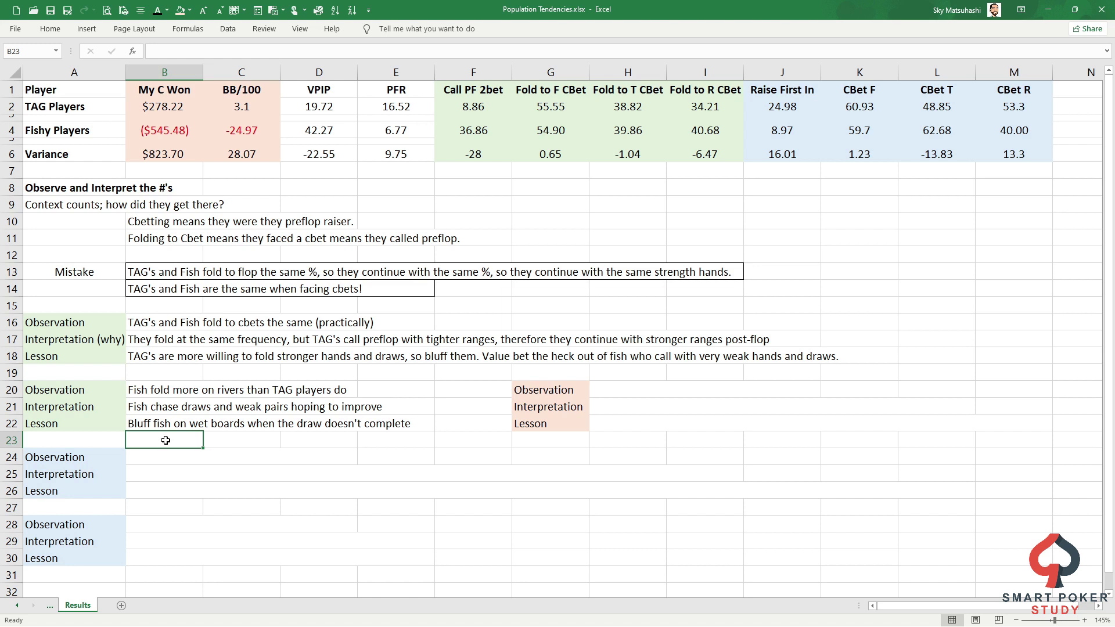
left_click(173, 426)
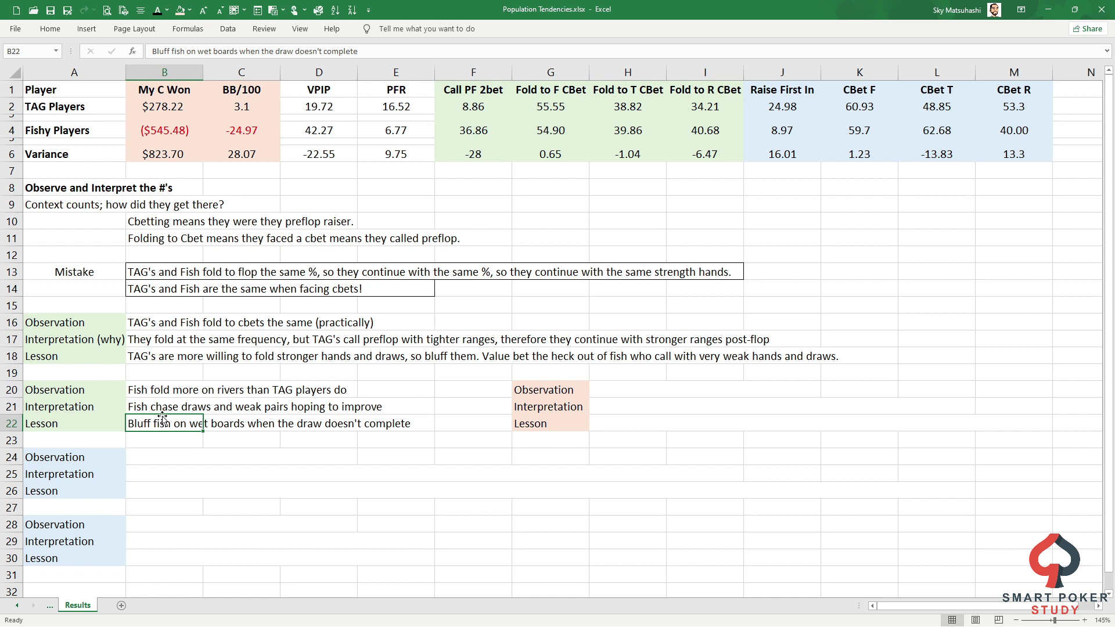
Step: Show the Observation note "TAG's and Fish cbet the same on the flop" in B24 in black text and check the CBet F figures
left_click(102, 459)
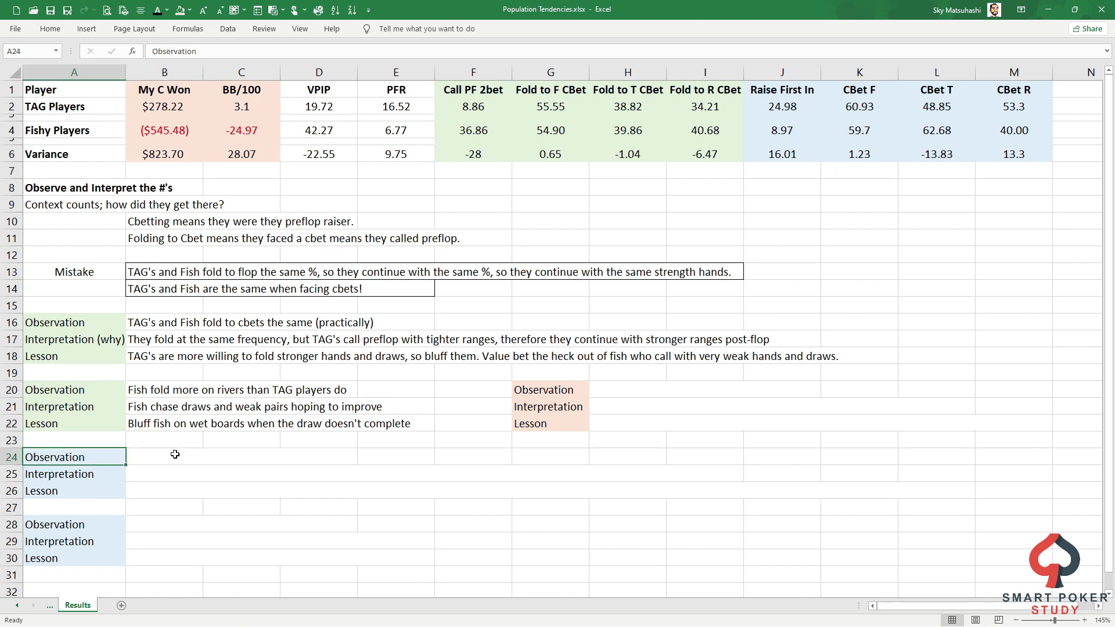
left_click(174, 457)
type("TAG's and Fish cbet the same on the flop")
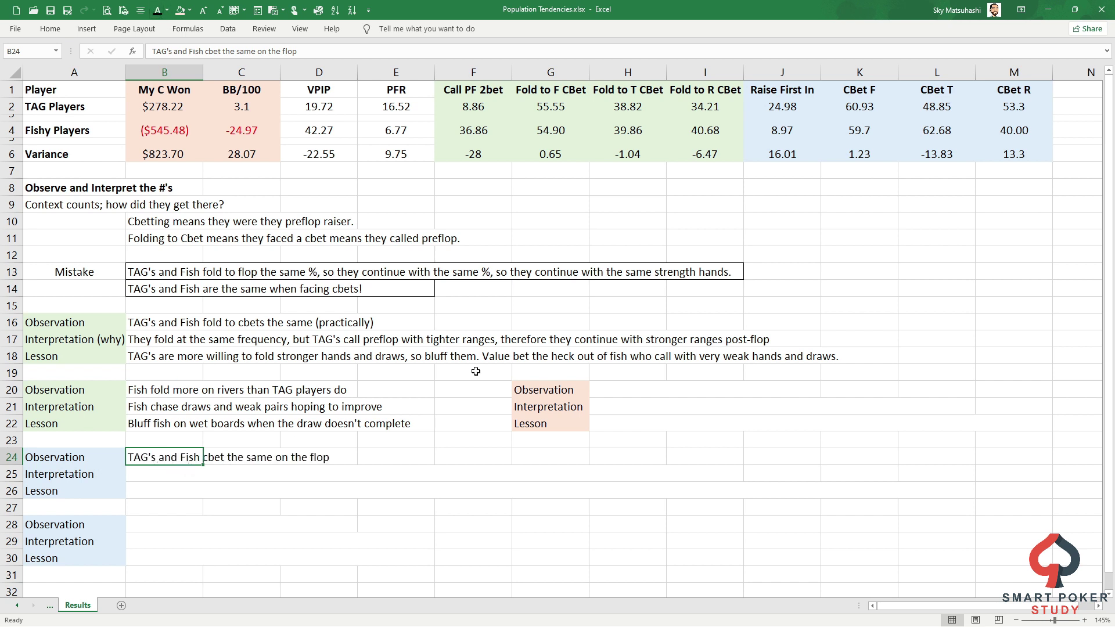
left_click_drag(865, 110, 863, 132)
left_click(864, 157)
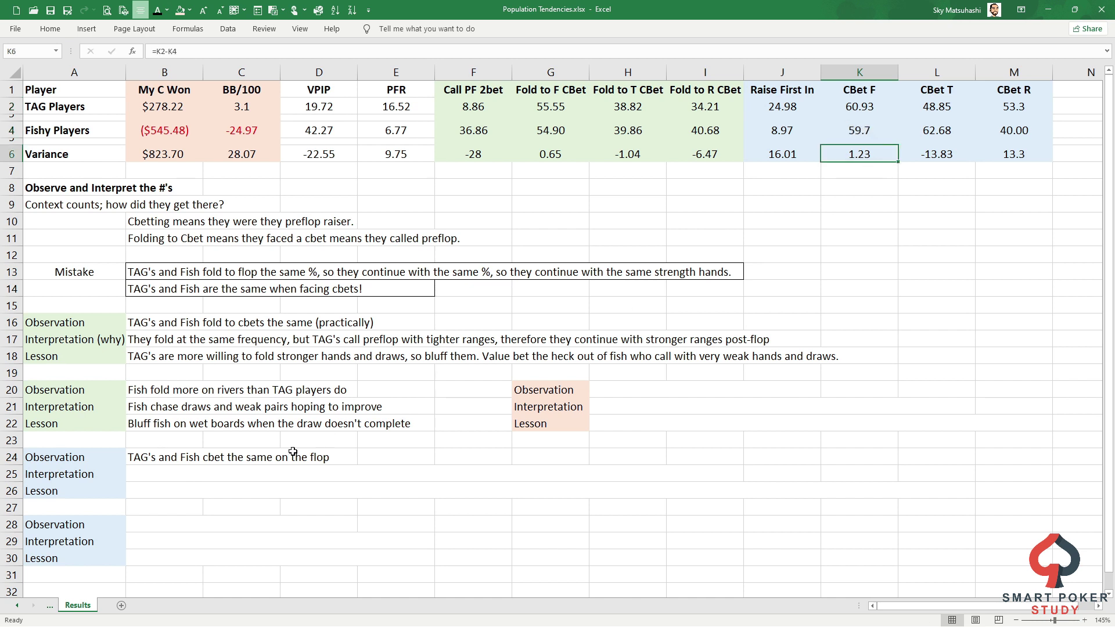
Step: Show the Interpretation note in B25 in black text and compare both player types' Raise First In and CBet F values
left_click(195, 473)
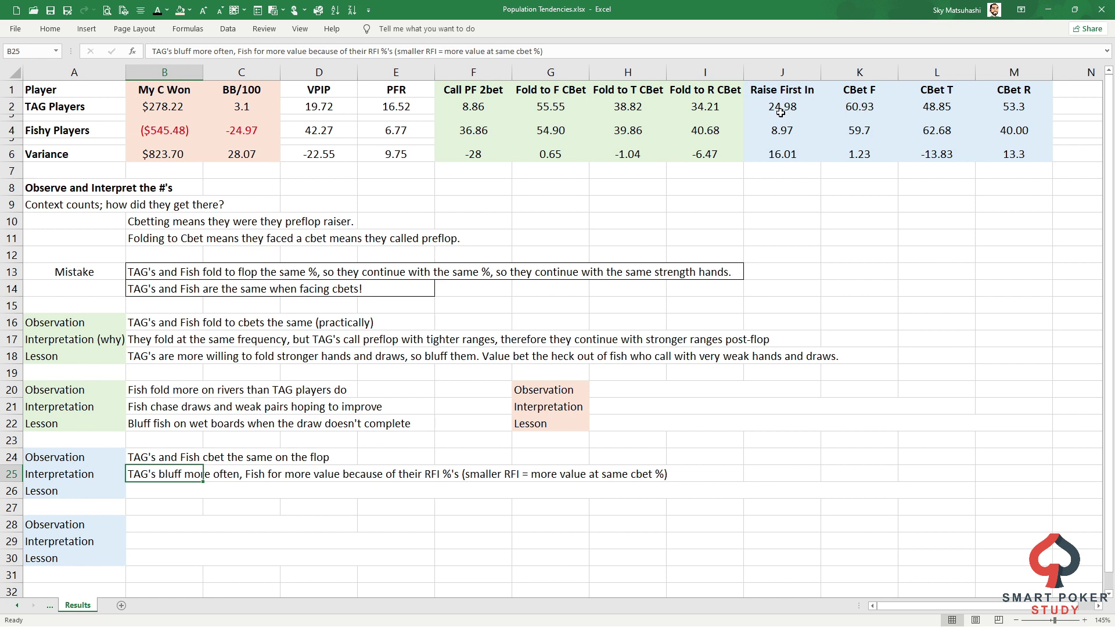
left_click(852, 110)
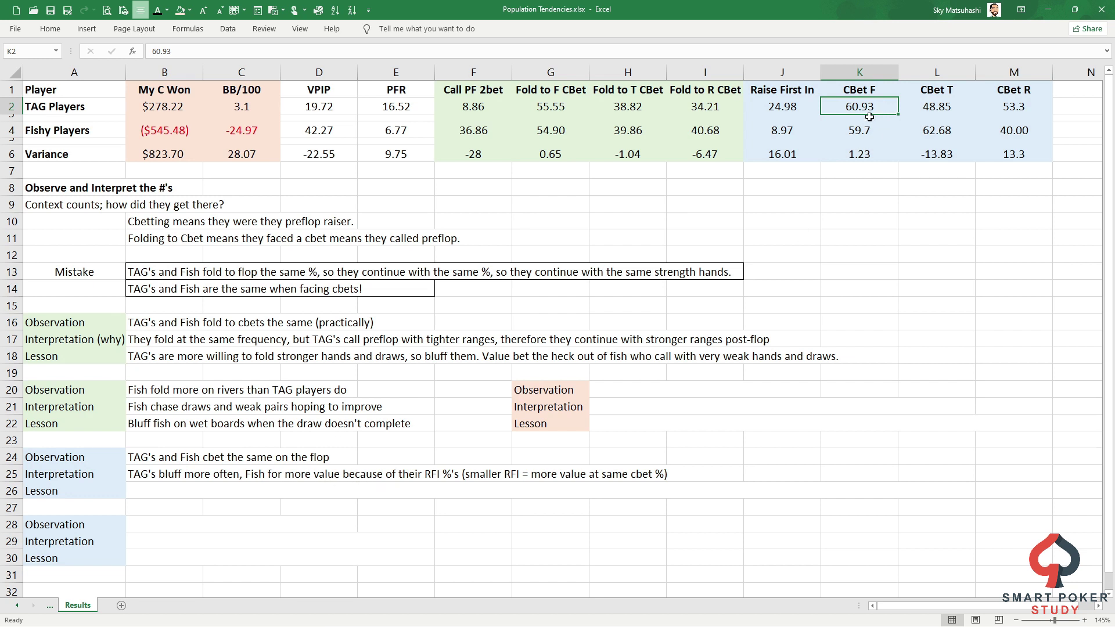
left_click(796, 133)
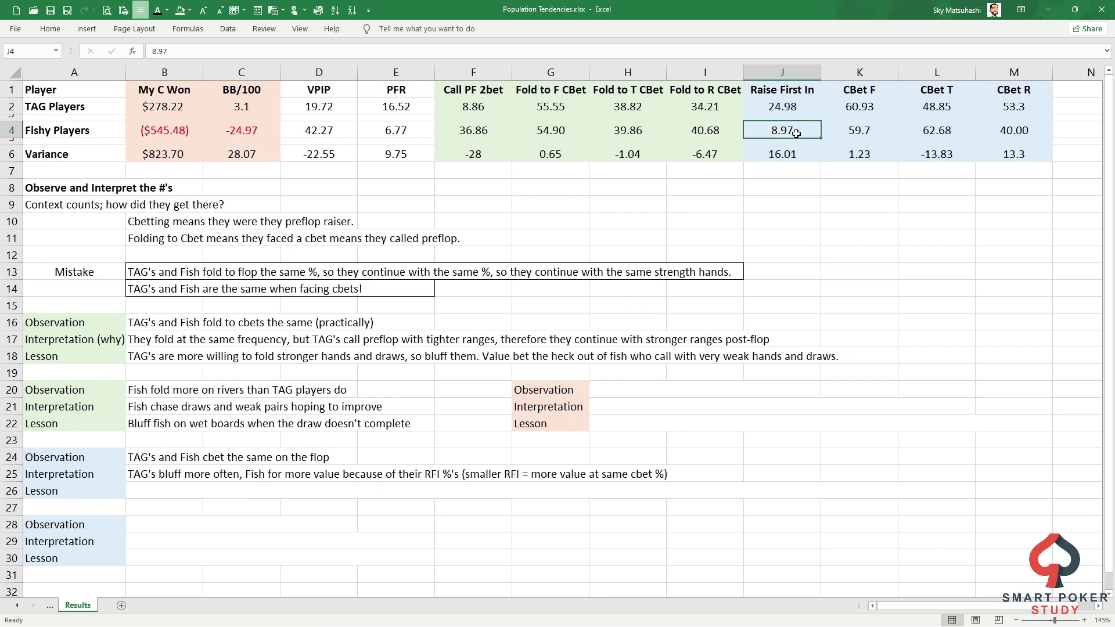
left_click(846, 132)
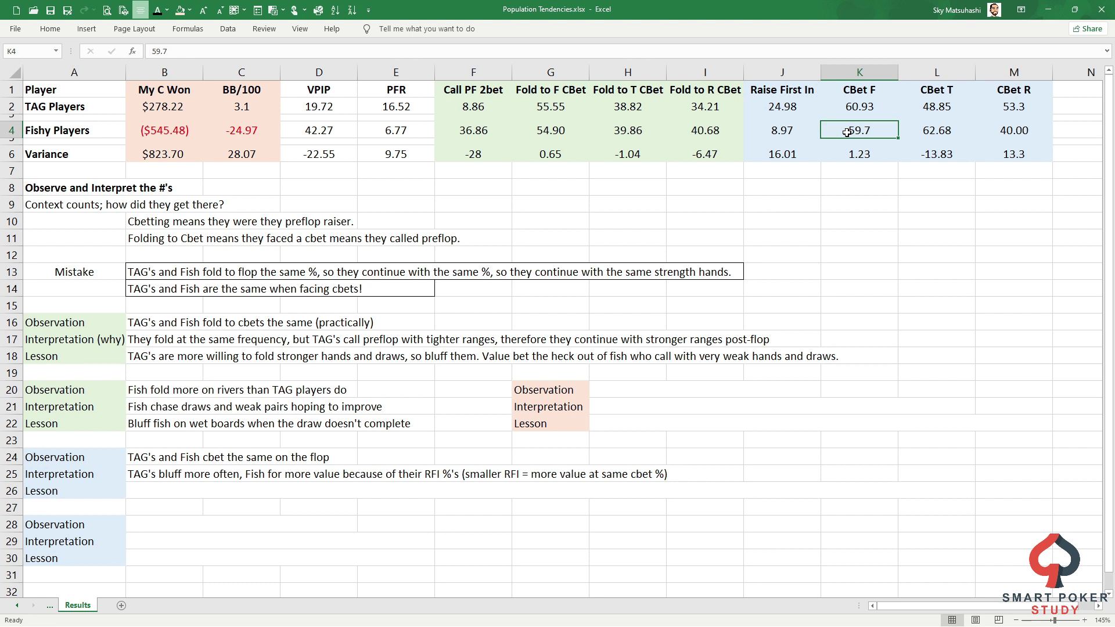
Step: Show the Lesson note on bluff raising TAG cbets in B26 in black text, checking the fishy players' Call PF 2bet and CBet F
left_click(151, 501)
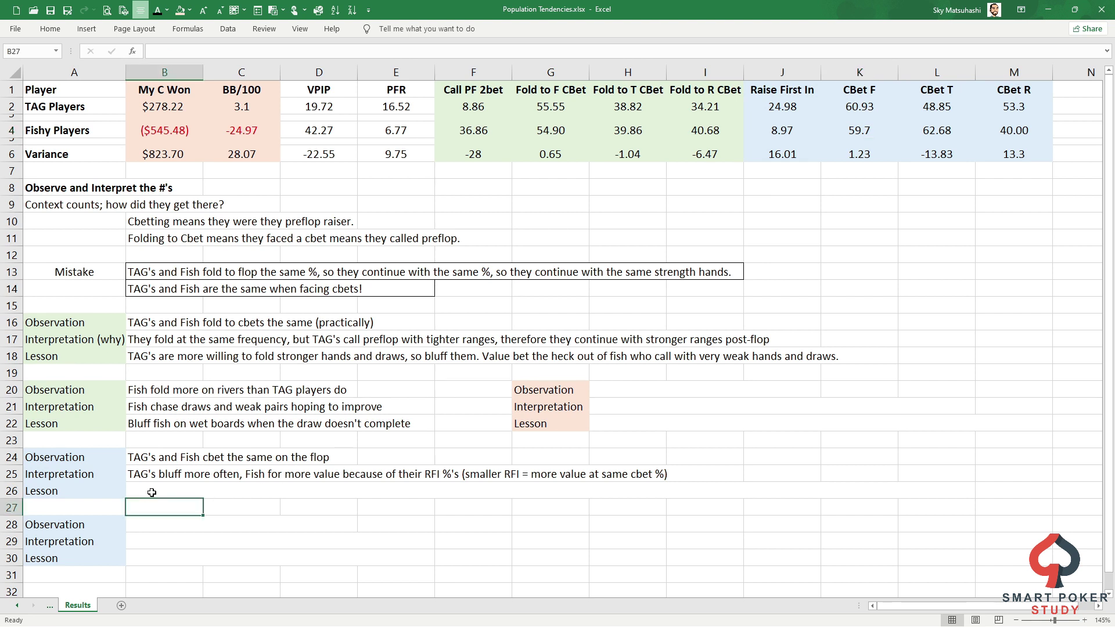
left_click(152, 493)
type("Attempt bluff raising versus TAG cbets; generally Fish who love calling don't cbet bluff that often, so be cautious when continuing with weak hands and draws")
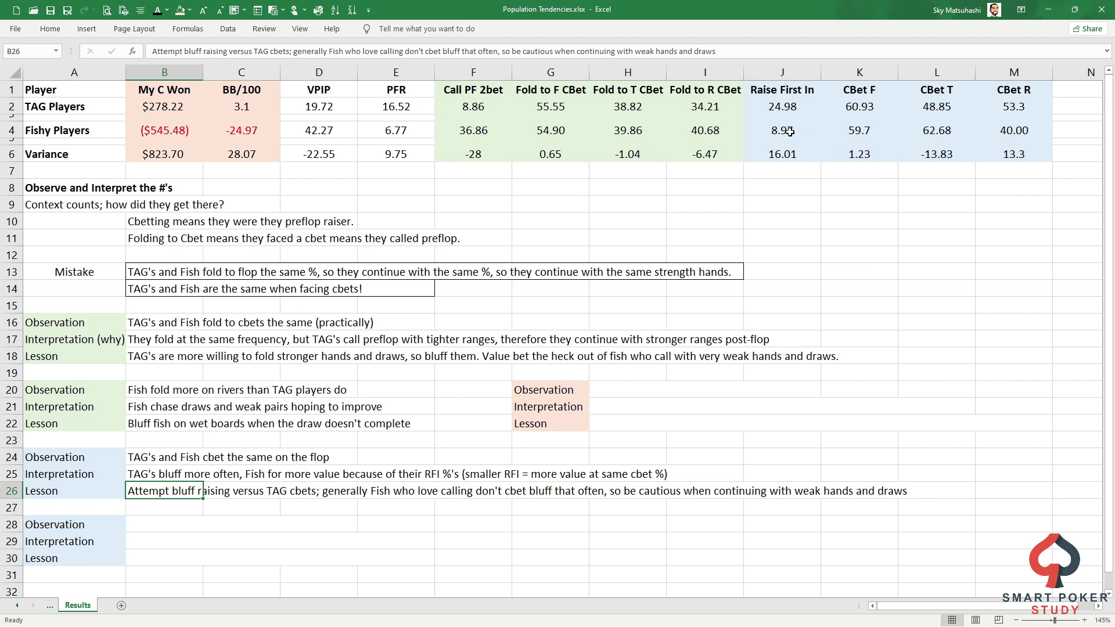
left_click(481, 129)
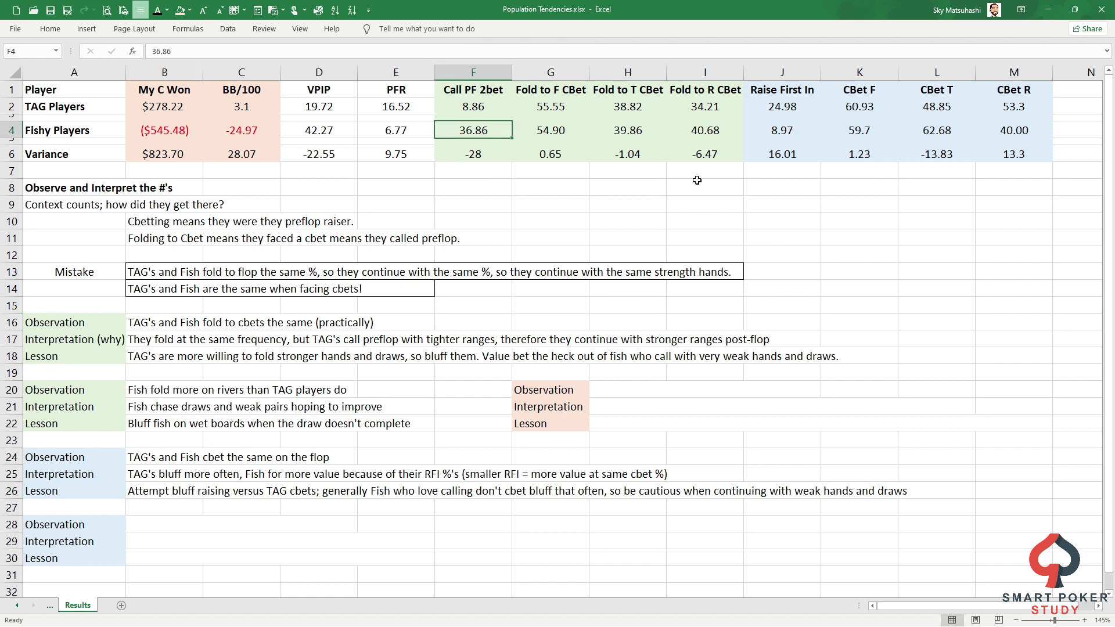
left_click(860, 128)
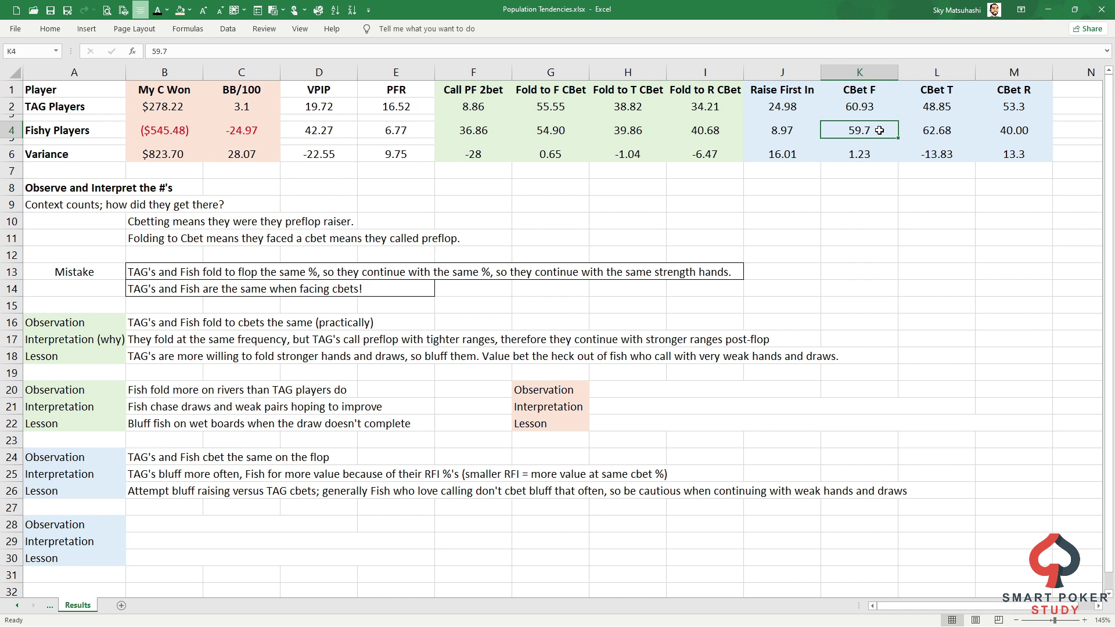
Step: Show the fourth Observation note in B28 in black text and check the CBet R and CBet T values
left_click(134, 527)
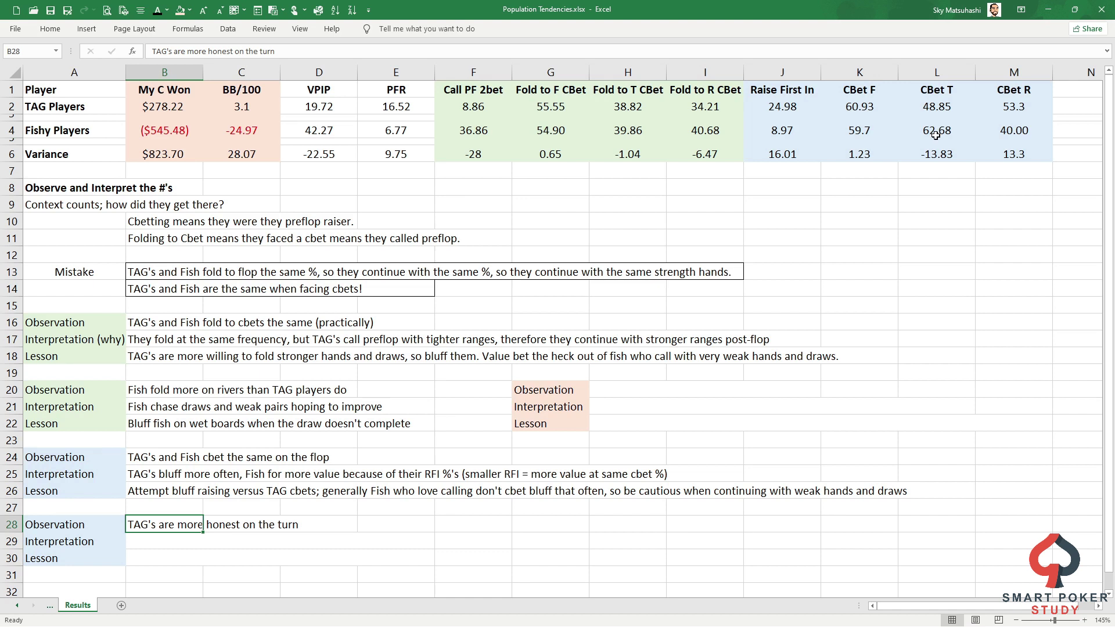
left_click(1012, 126)
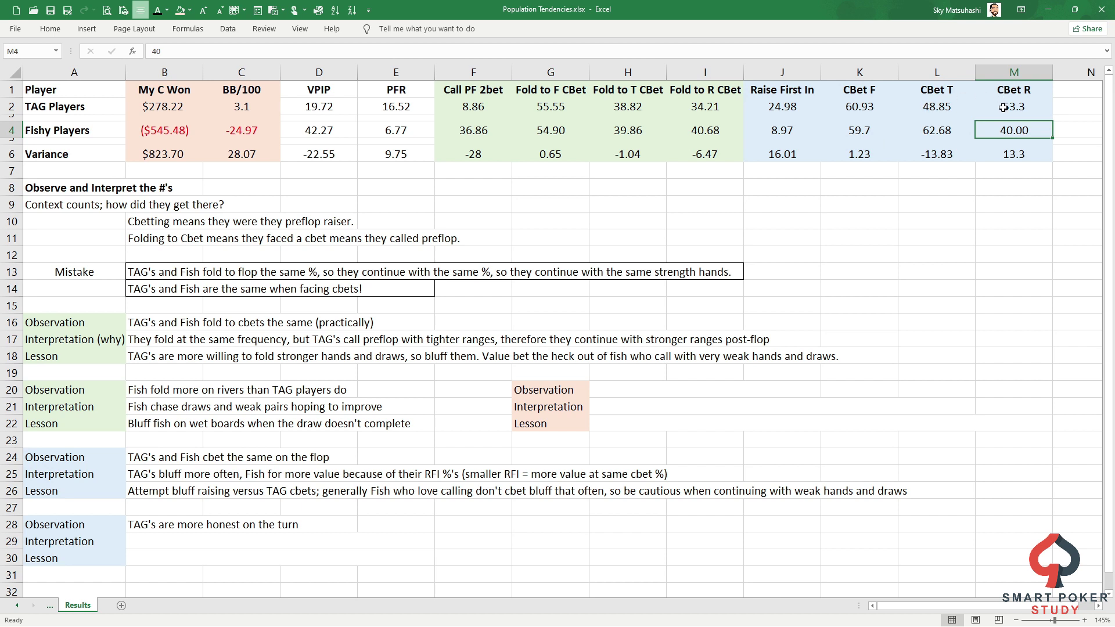
left_click(948, 108)
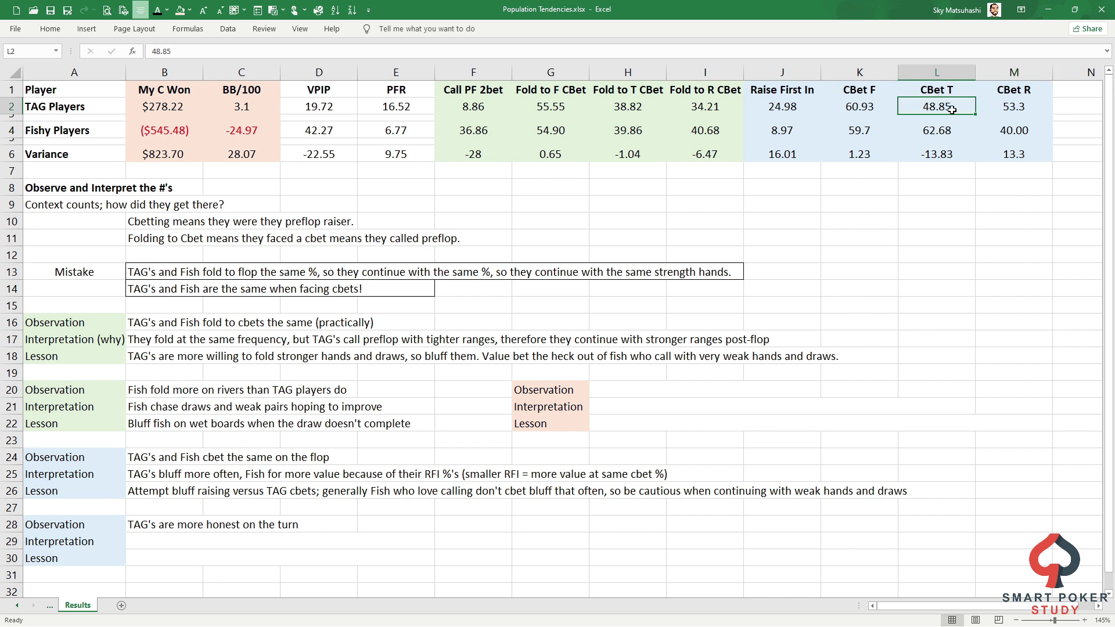
Step: Show the fourth Interpretation in B29 and Lesson in B30 in black text, checking the TAG players' CBet T value in L2
left_click(145, 543)
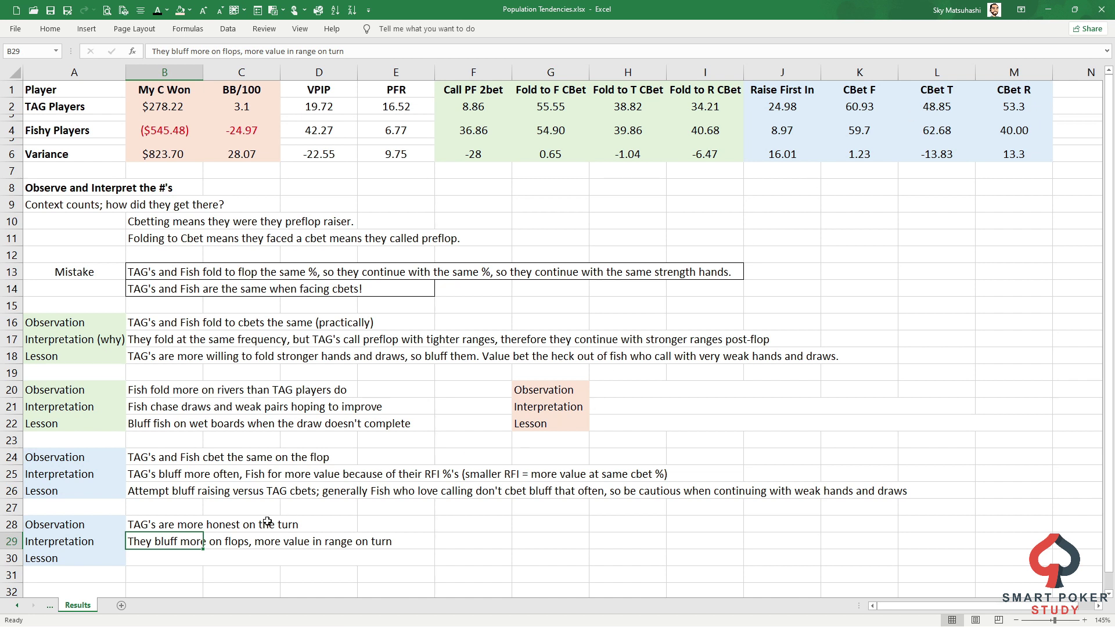
left_click(190, 556)
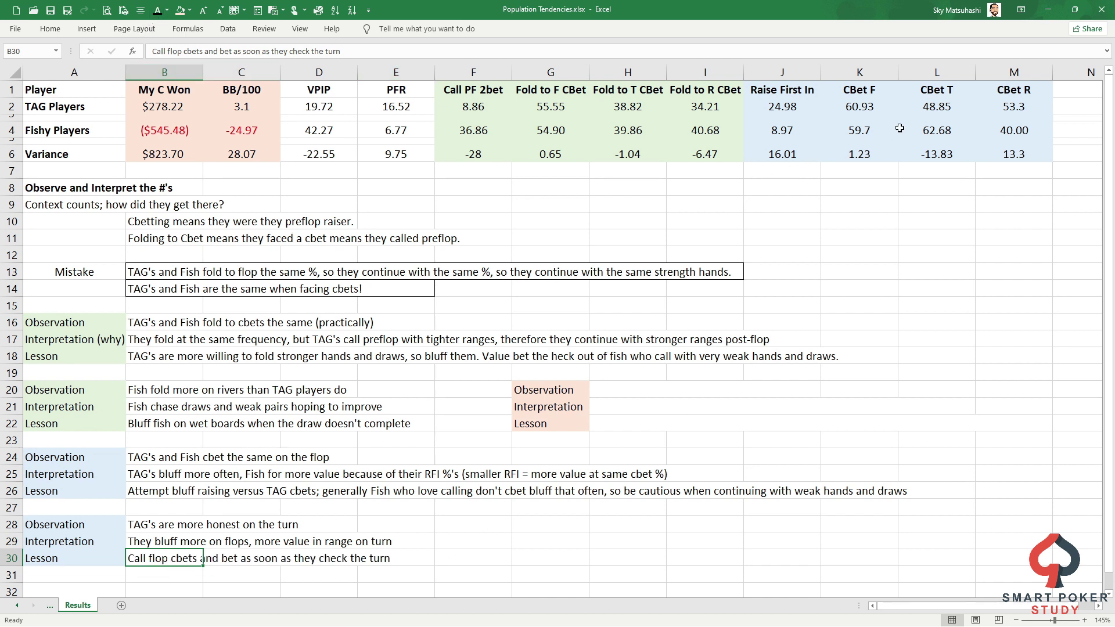
left_click(933, 108)
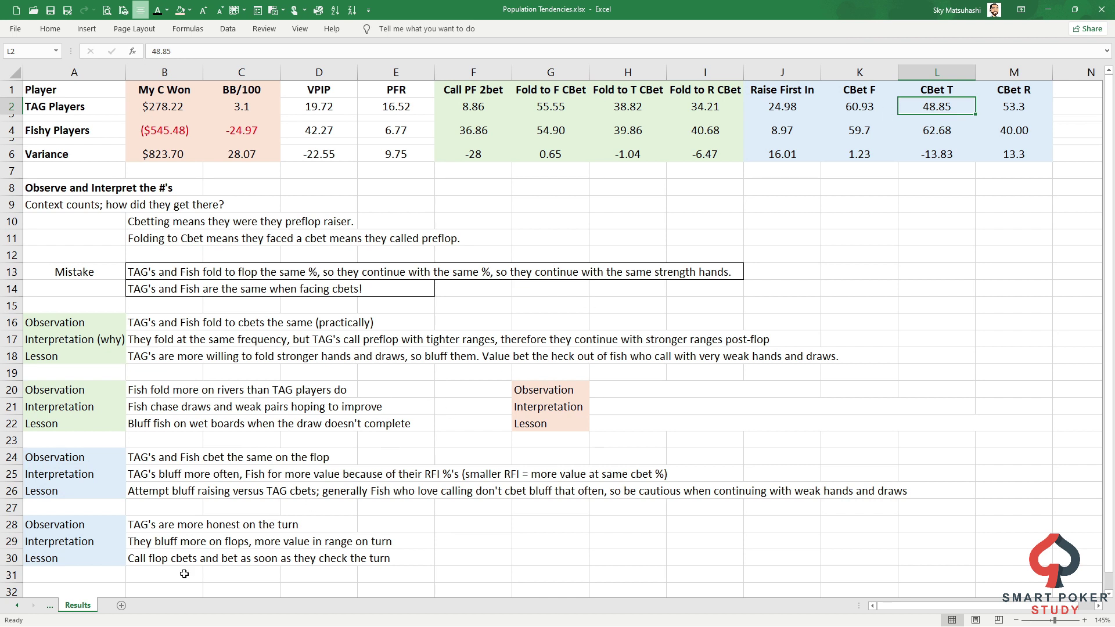
left_click(166, 566)
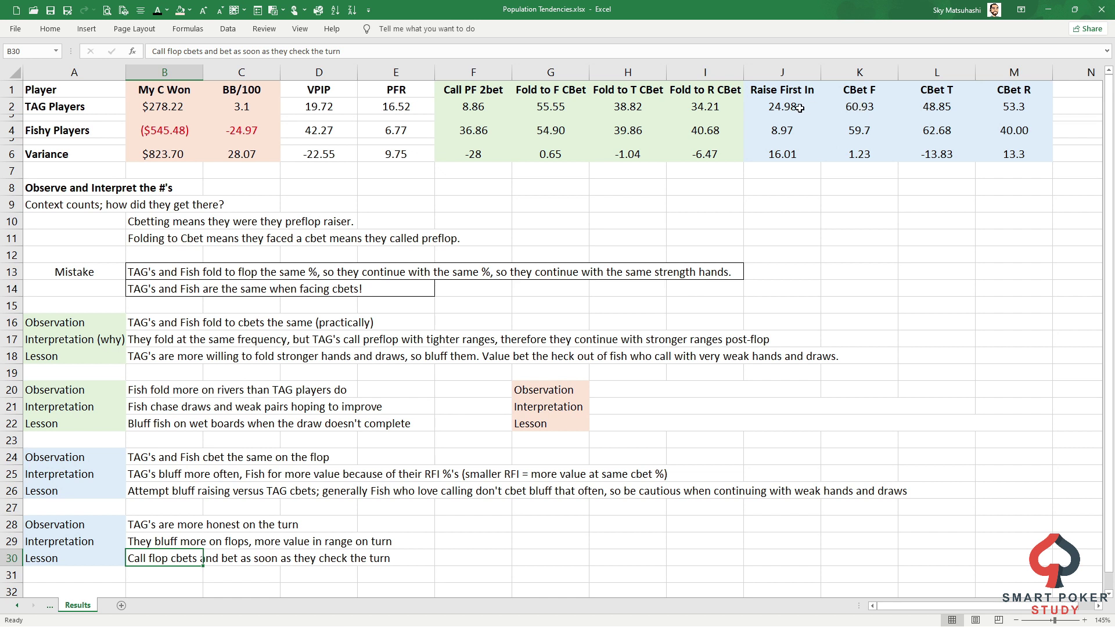
Step: Try 60 as the TAG players' CBet T value in L2, undo it, and compare K2:L2 with the Lesson in B30
left_click(867, 106)
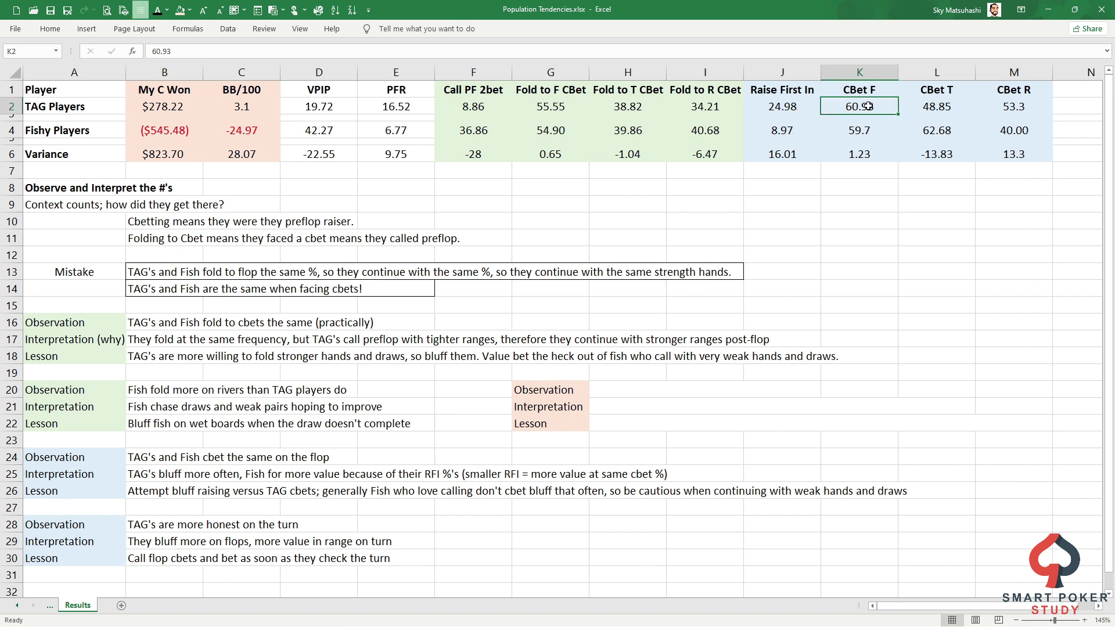
left_click(915, 109)
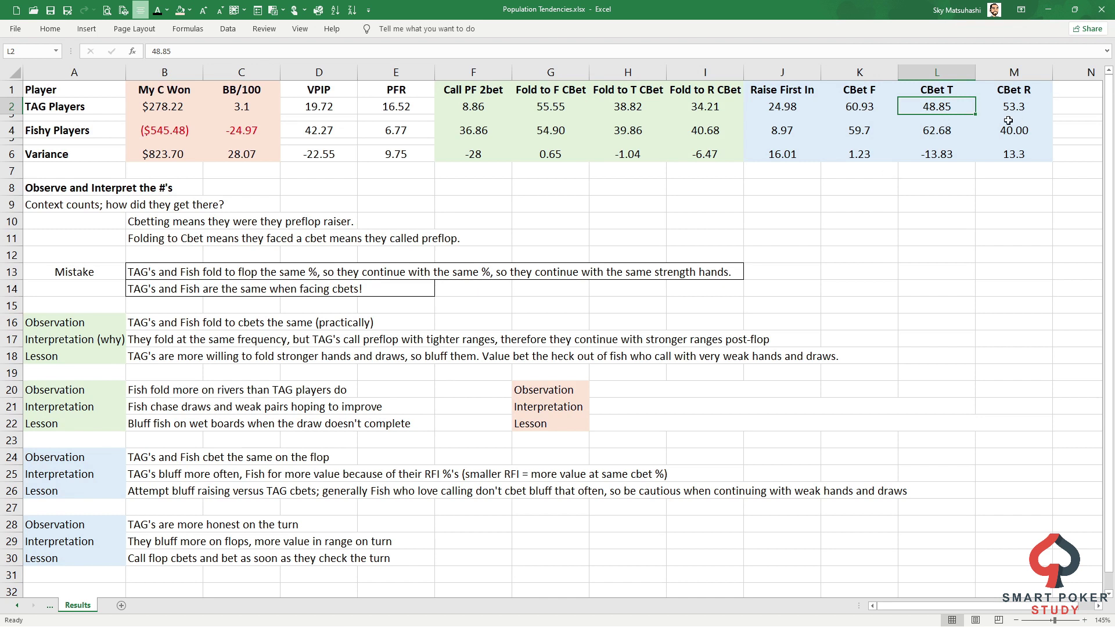
type("60")
key("Return")
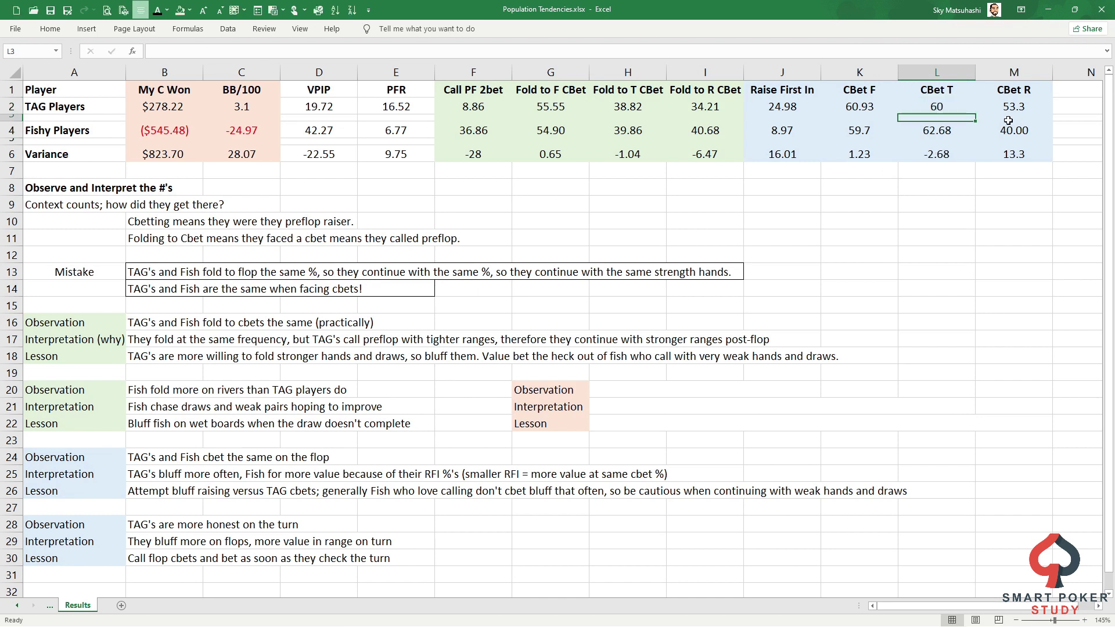
key("ctrl+z")
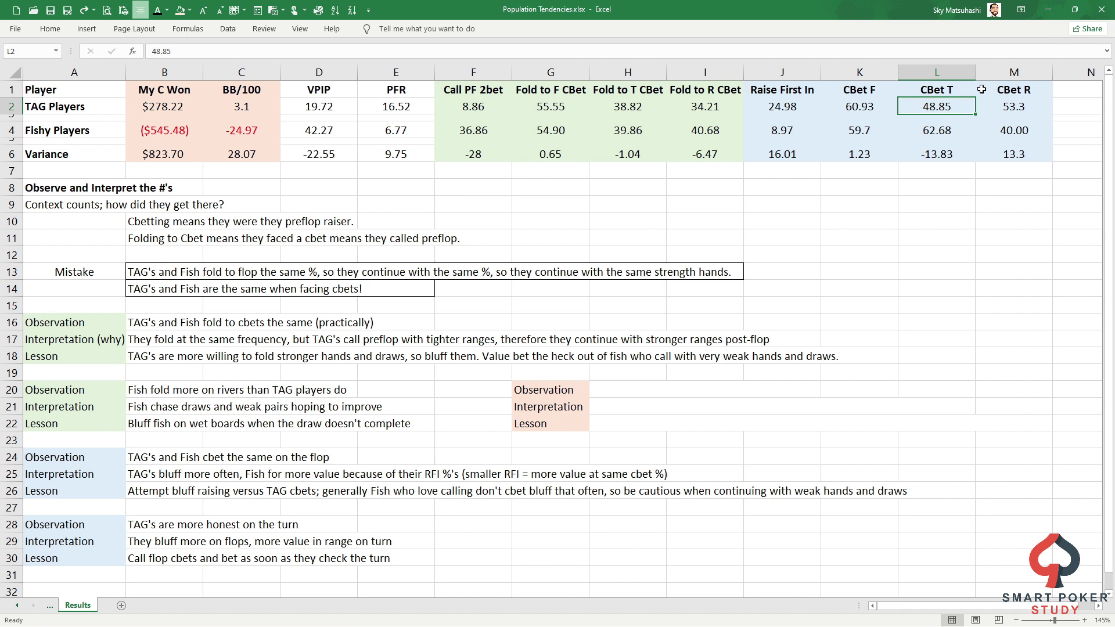
left_click_drag(882, 110, 907, 109)
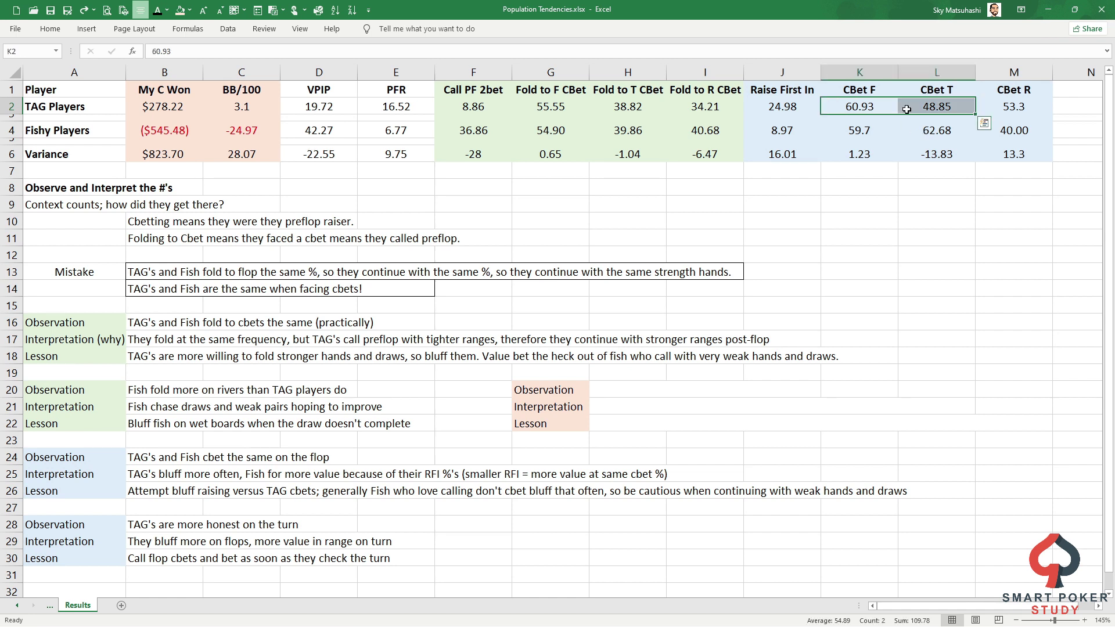
left_click(168, 559)
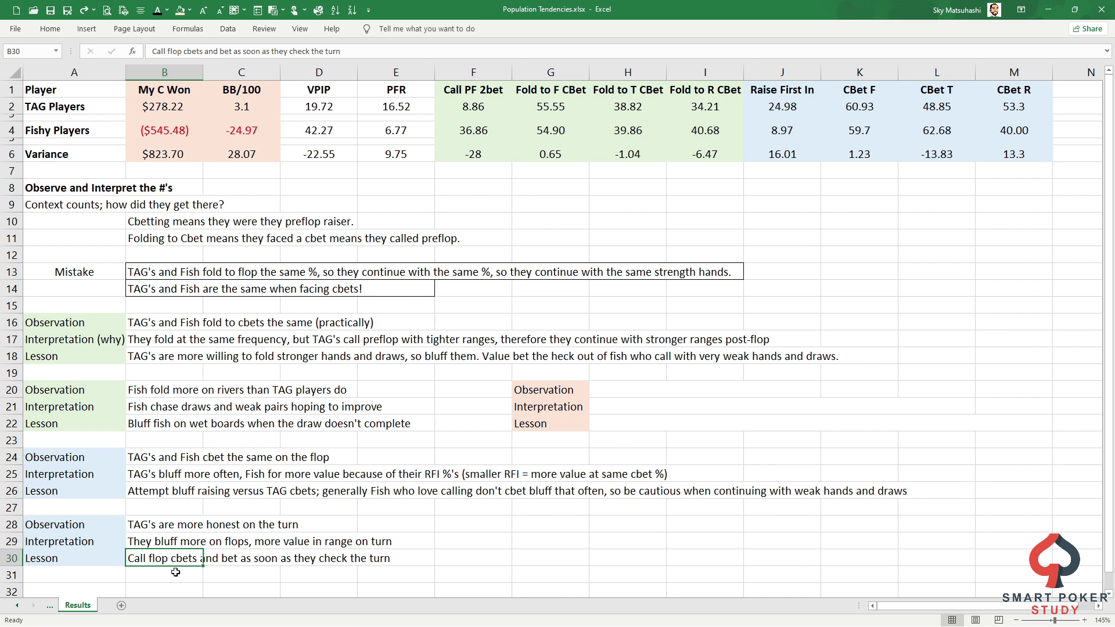
Step: Show the Observation note about winners and losers in H20 in black text and check the BB/100 figures in C2:C6
left_click(533, 392)
left_click(597, 390)
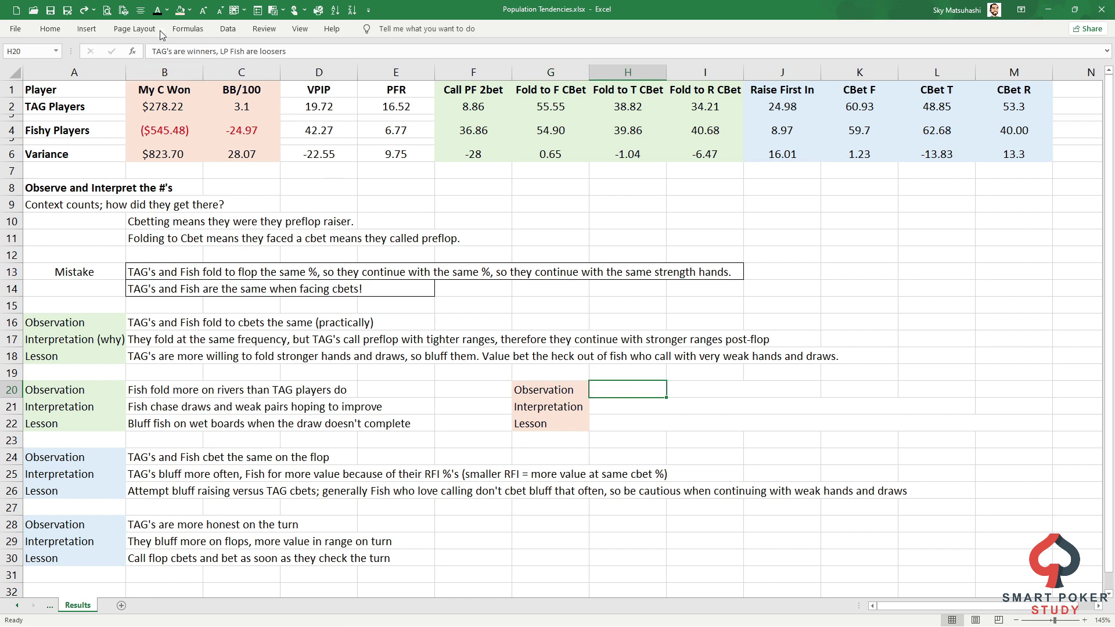
left_click(158, 13)
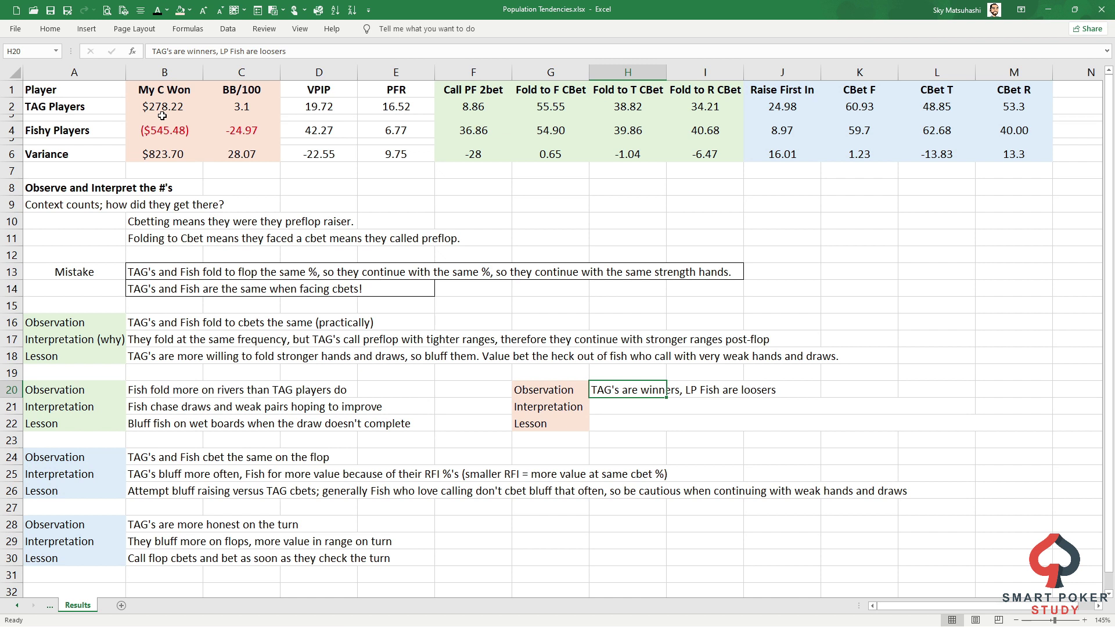
left_click(246, 132)
left_click(244, 111)
left_click(249, 154)
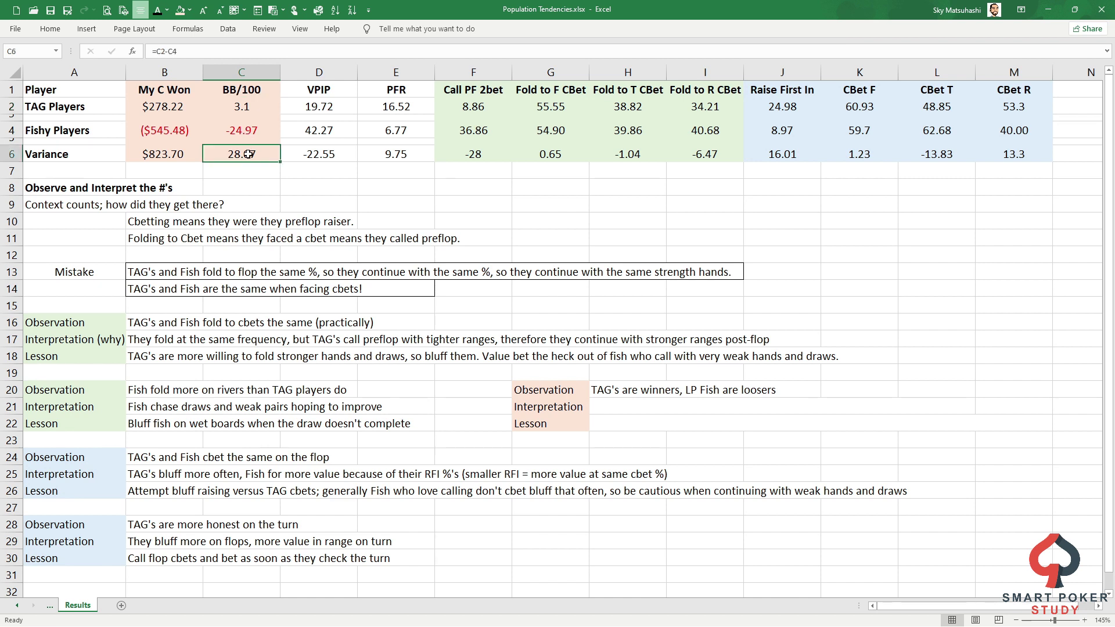
Step: Show the Interpretation note on raising and tighter ranges in H21 in black text and check the TAG players' Raise First In value
left_click(602, 407)
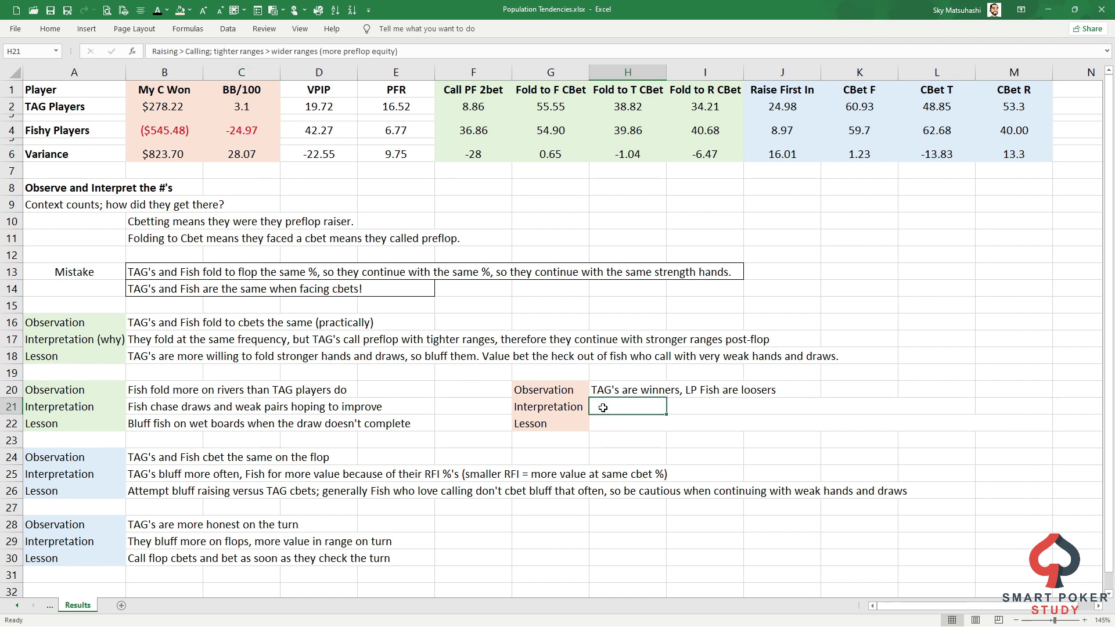
left_click(158, 11)
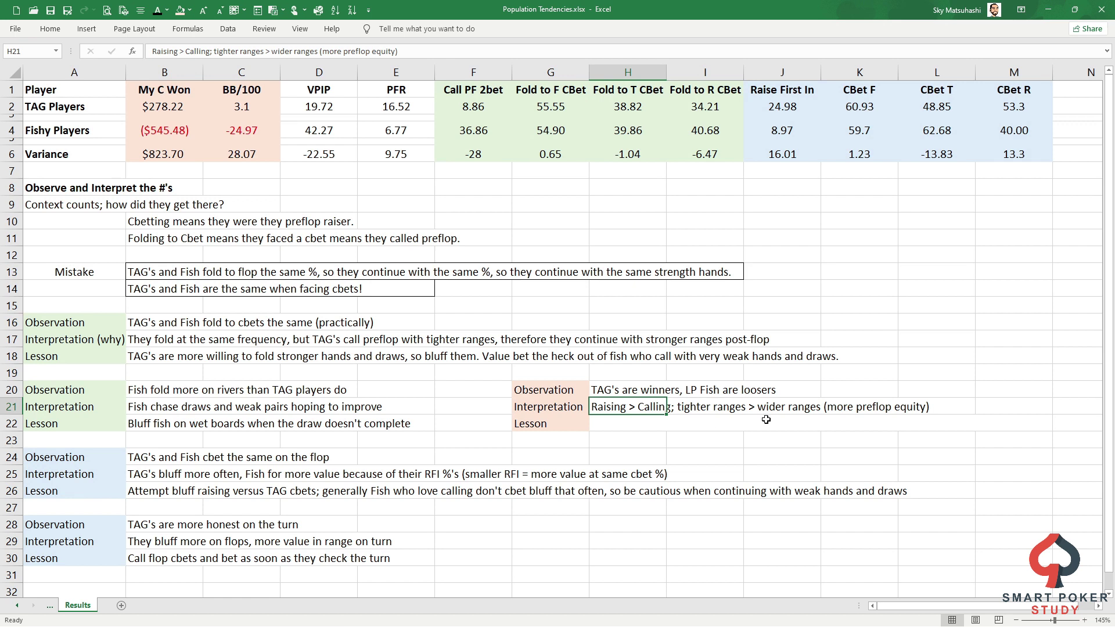
left_click(786, 105)
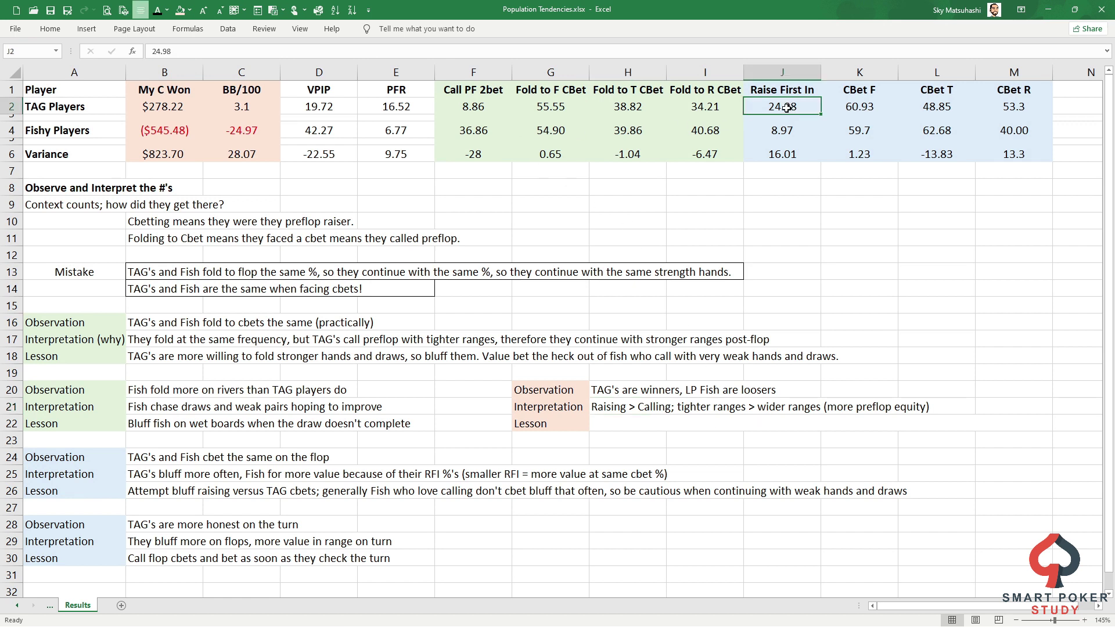
Step: Check the fishy players' Raise First In and both groups' Call PF 2bet values, and show the Lesson note in H22 in black text
left_click(788, 129)
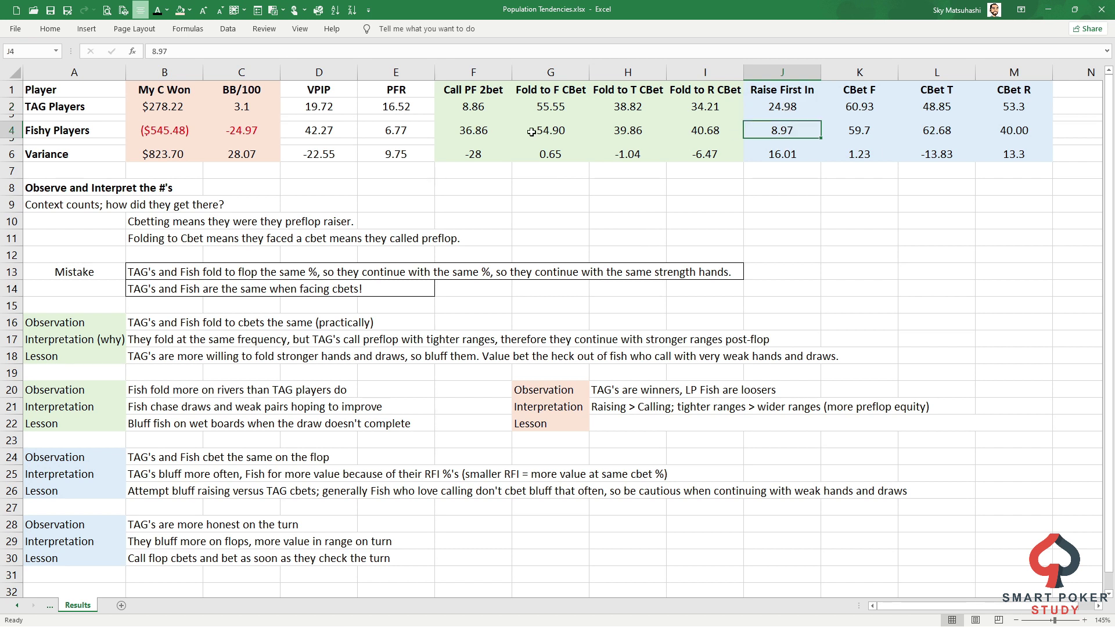
left_click(488, 129)
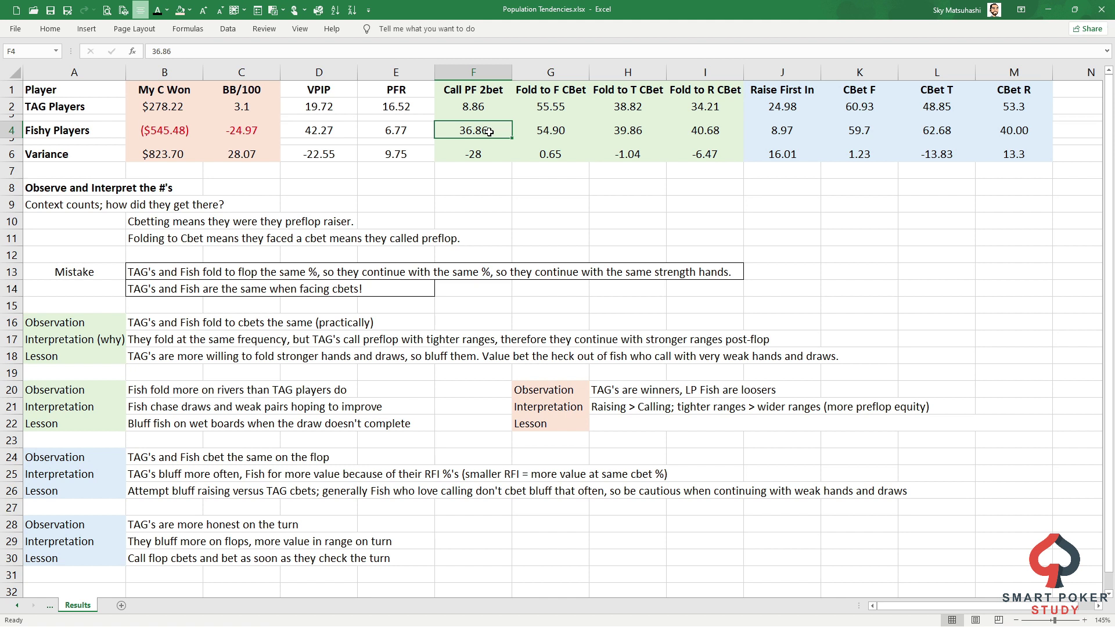
left_click(484, 106)
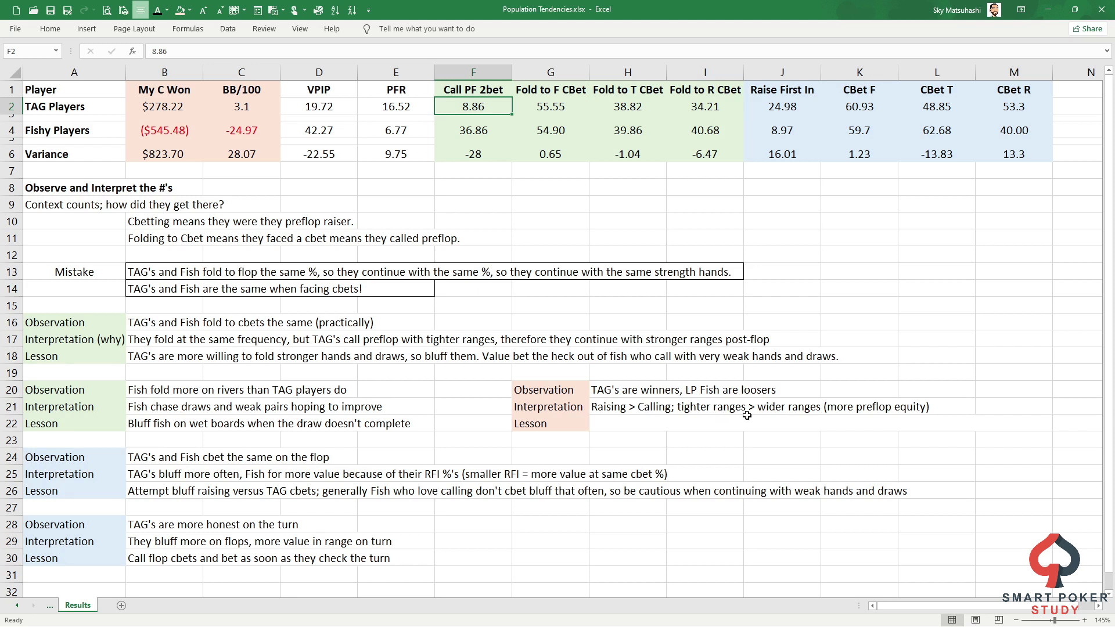
left_click(637, 423)
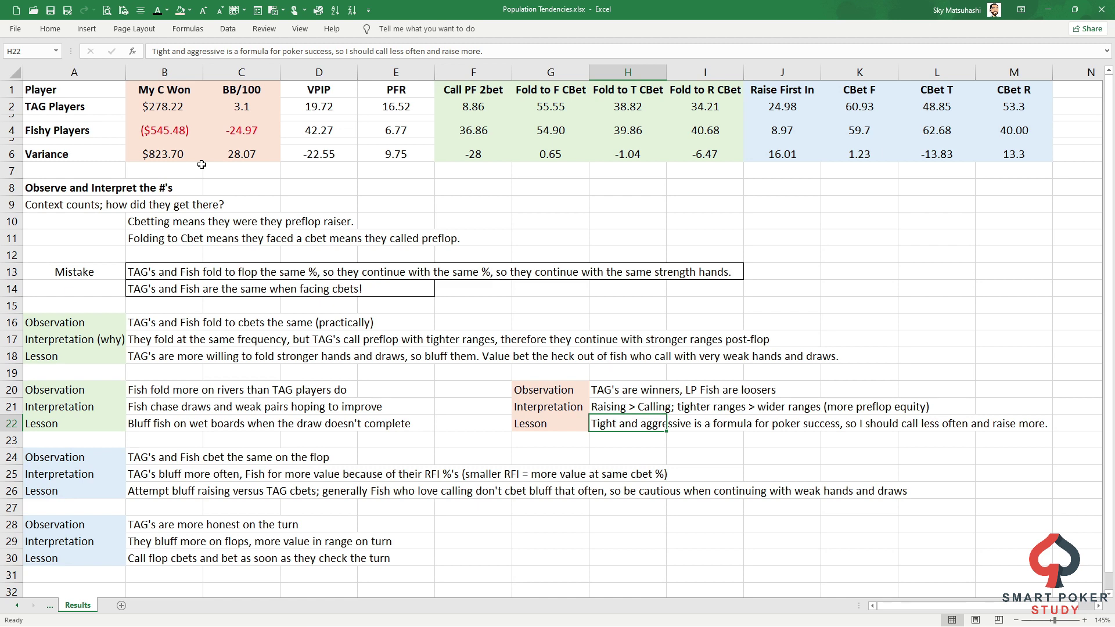
Step: Review the first Observation, Interpretation (why) and Lesson entries in rows 16 to 18
left_click(79, 321)
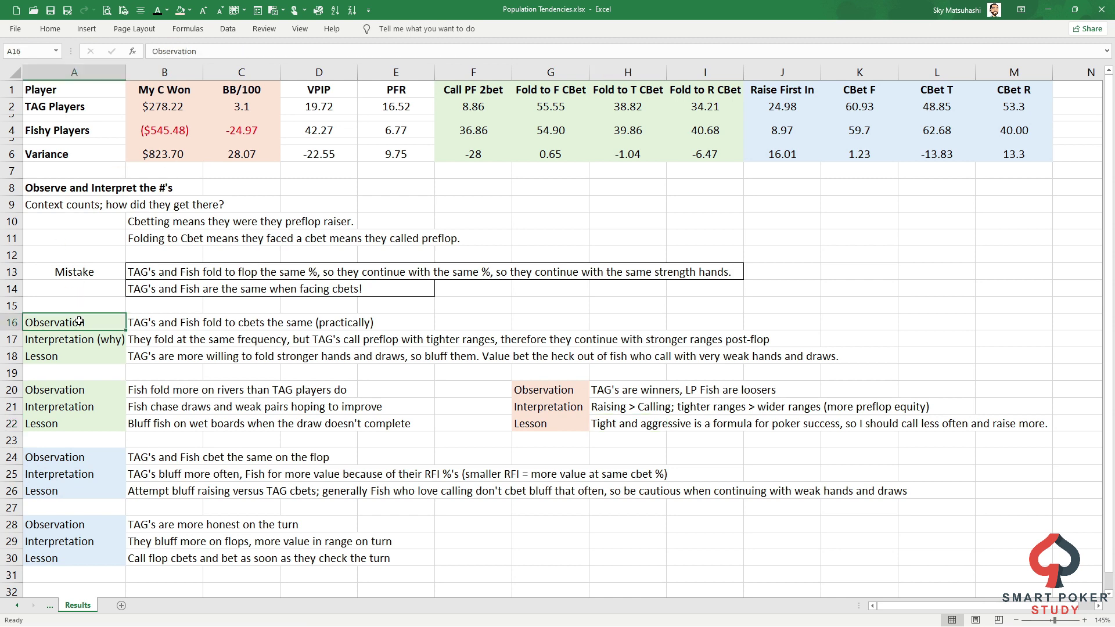
left_click(102, 344)
left_click(150, 343)
left_click(99, 359)
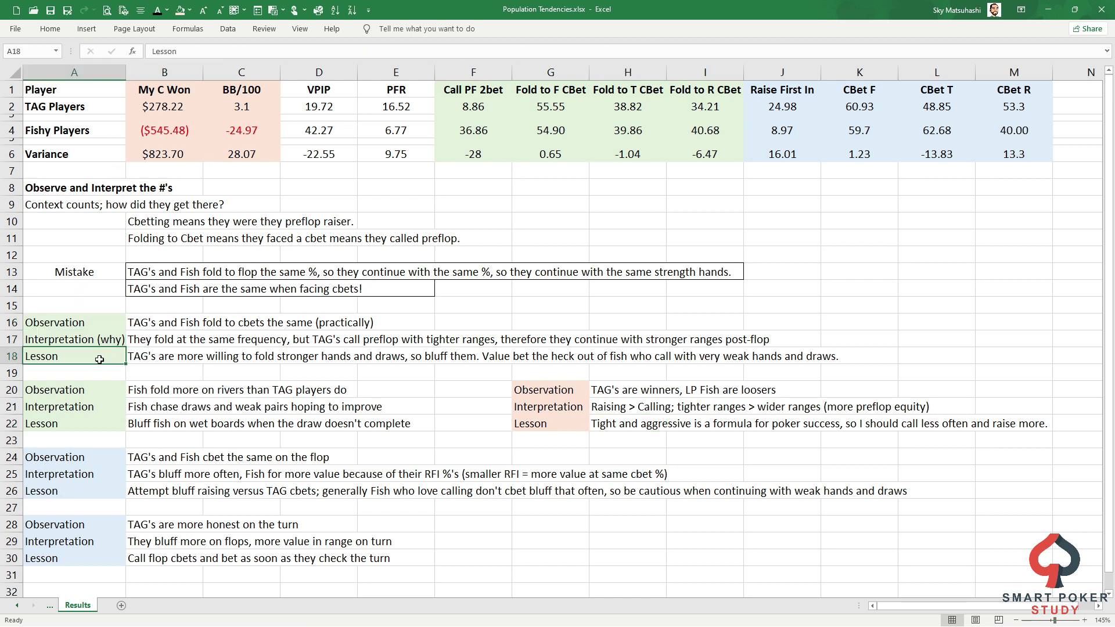